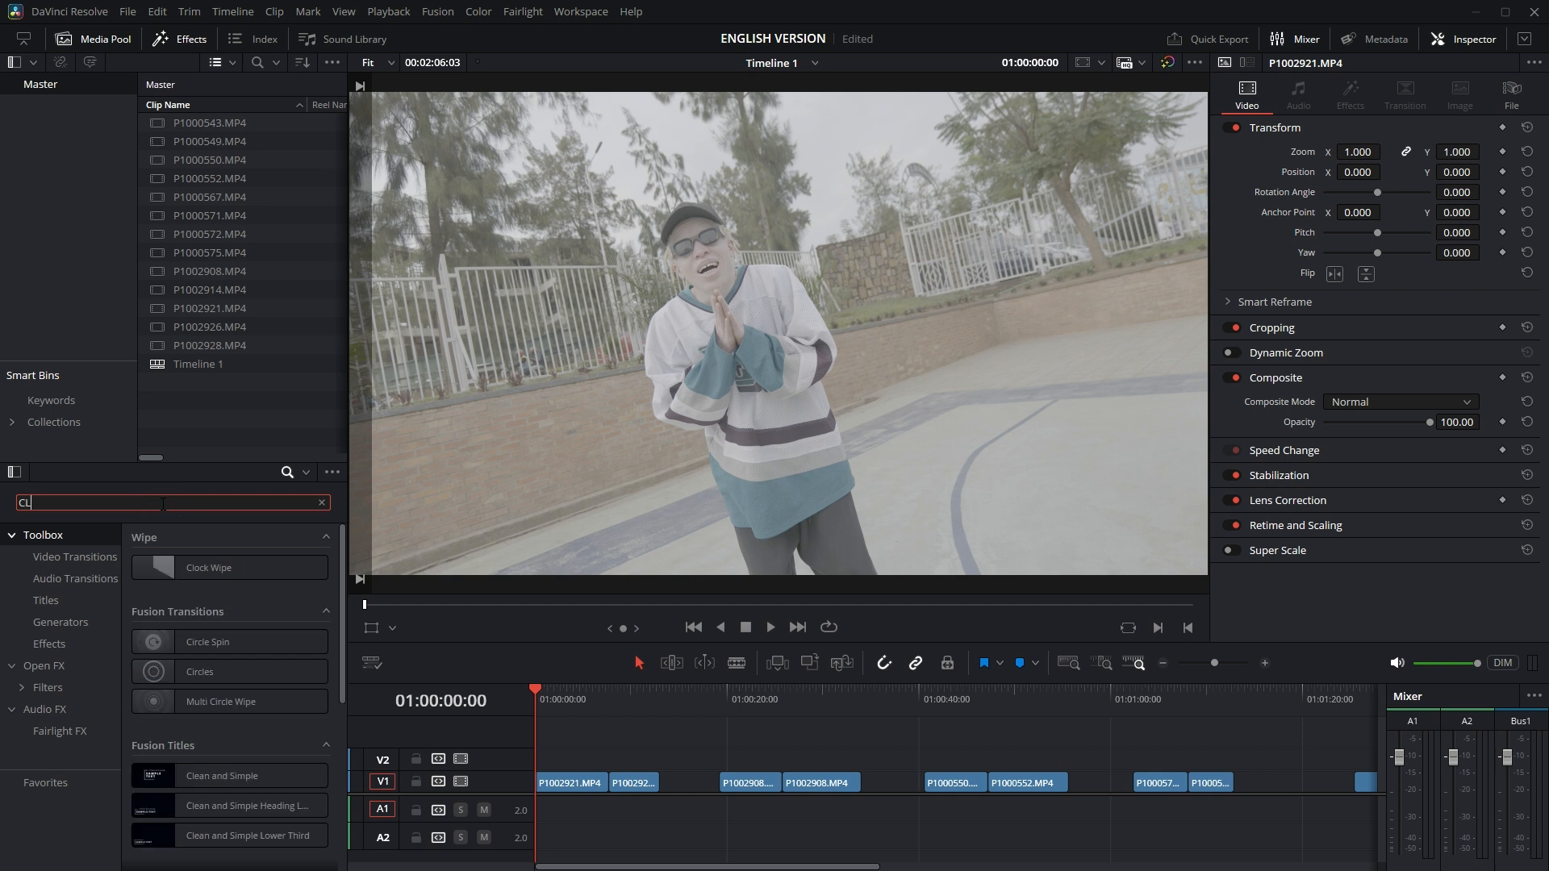
- Place an Adjustment Clip on V2 above P1002928.MP4, starting at its cut with P1002921.MP4
left_click_drag(242, 576, 608, 762)
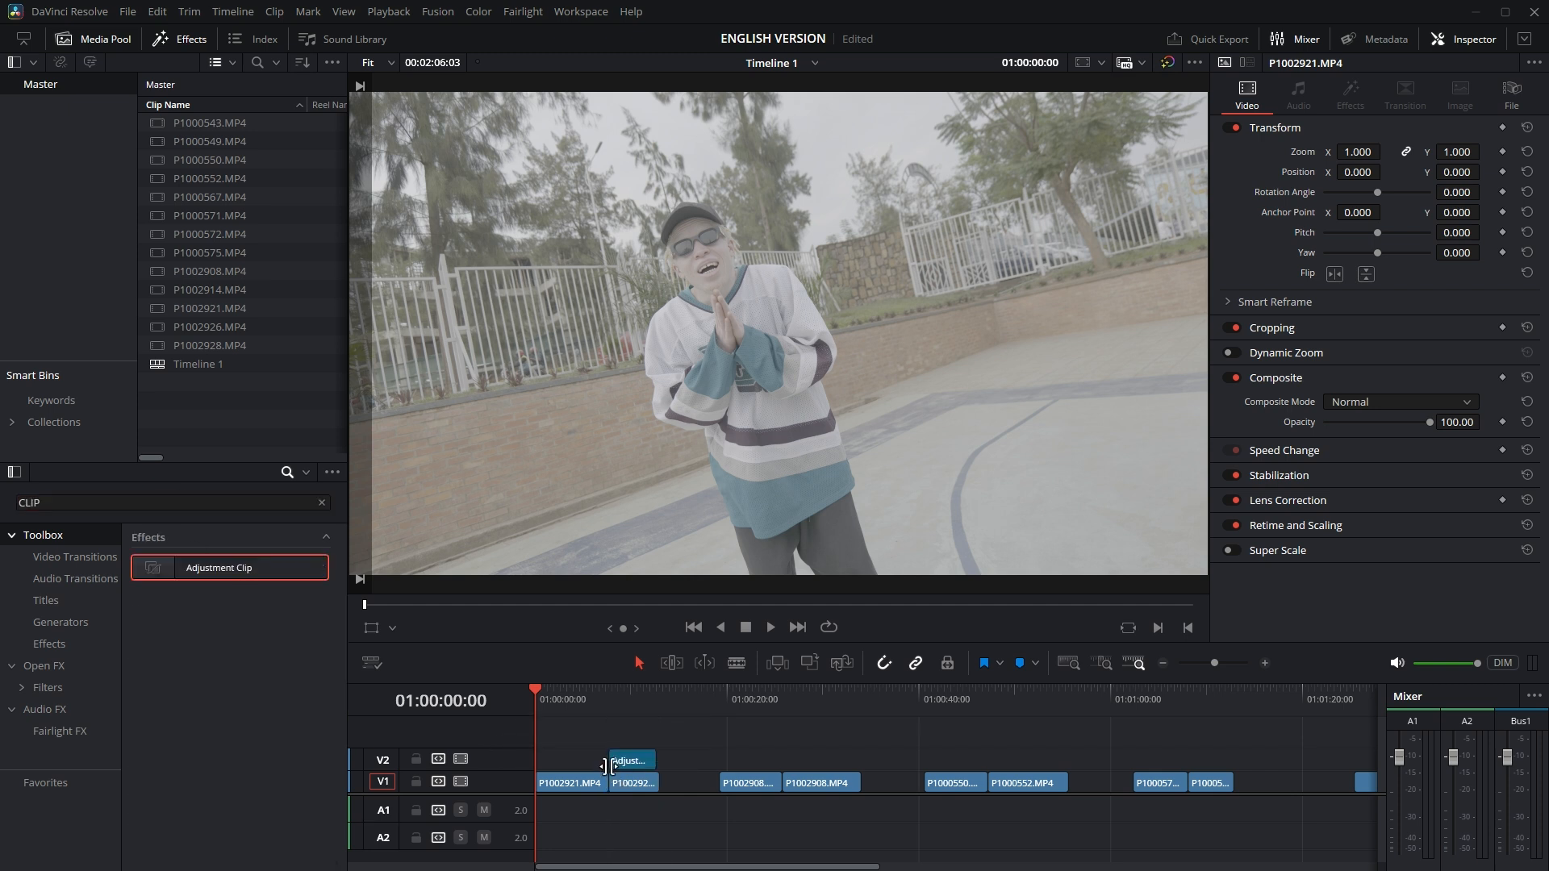
left_click(607, 696)
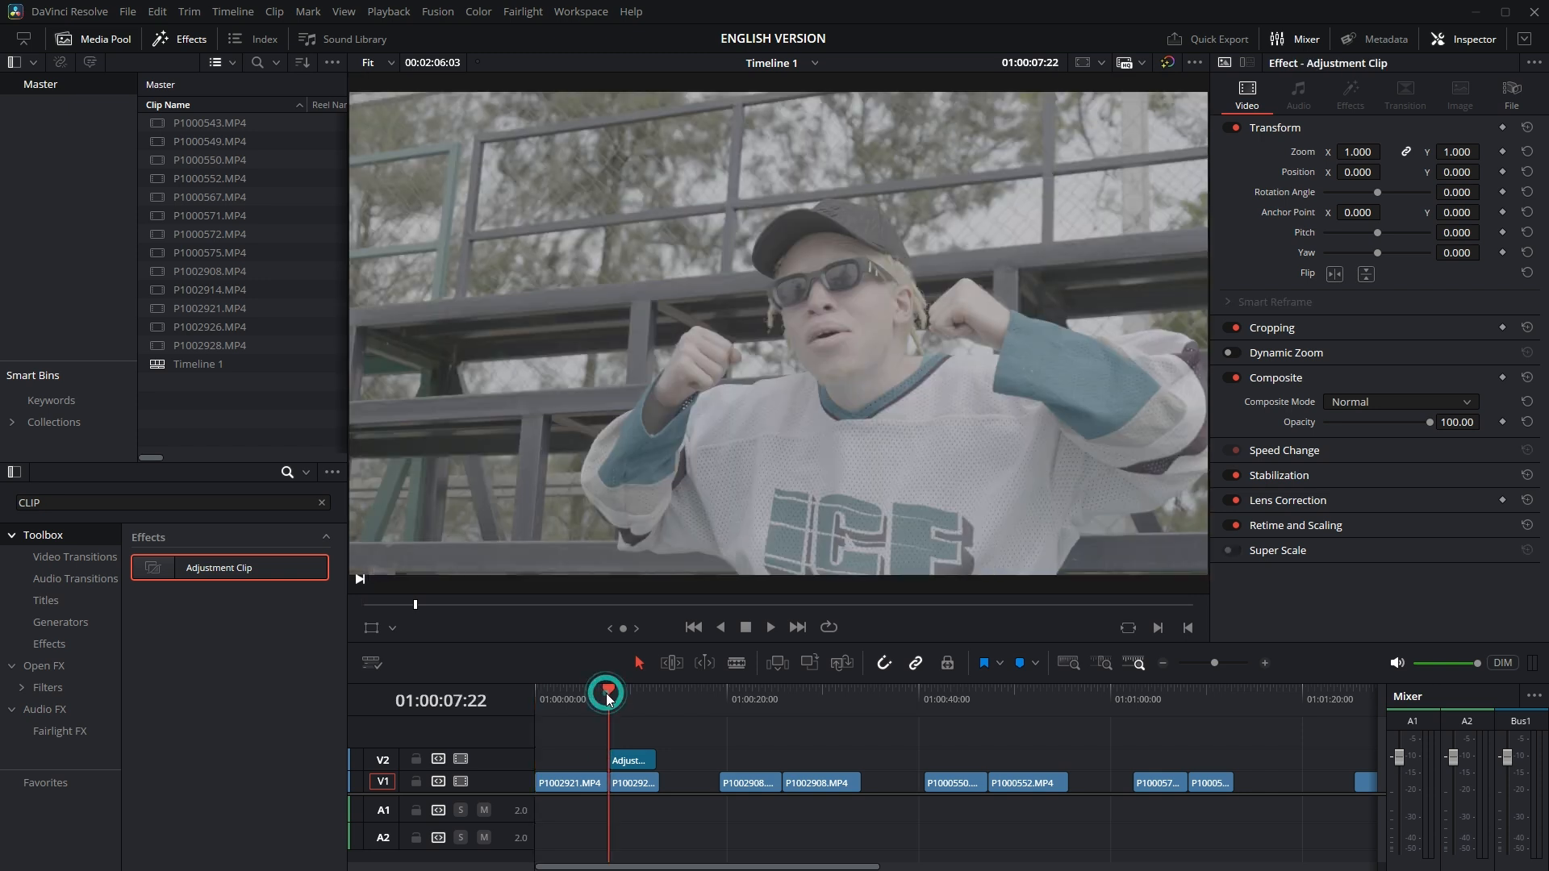
scroll(700, 776, "up", 6)
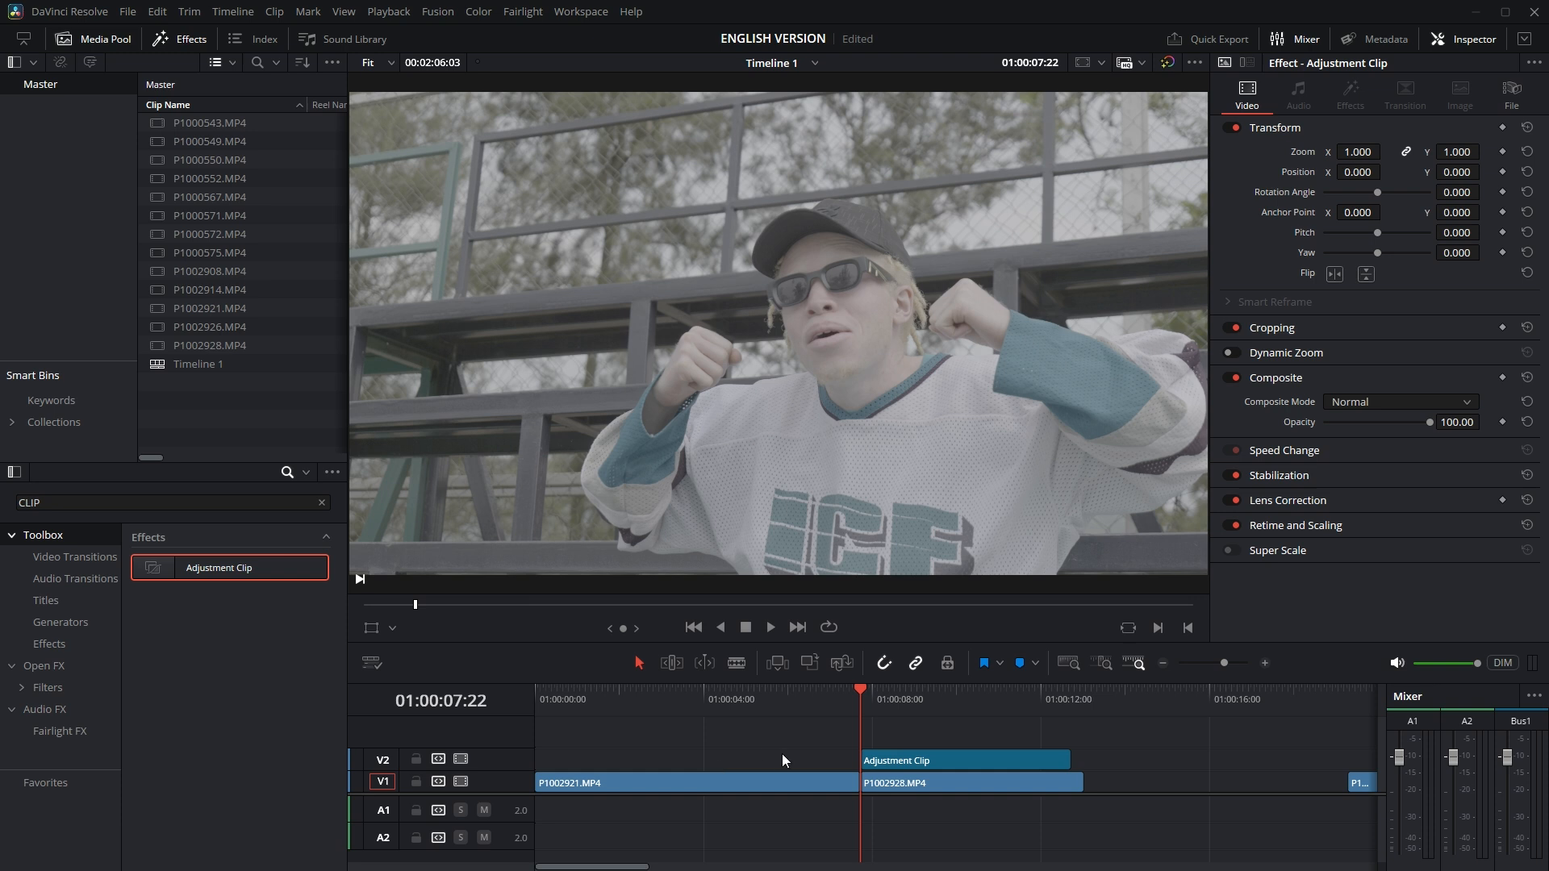
- Trim the adjustment clip to one second and centre it over the cut between P1002921.MP4 and P1002928.MP4
left_click(917, 760)
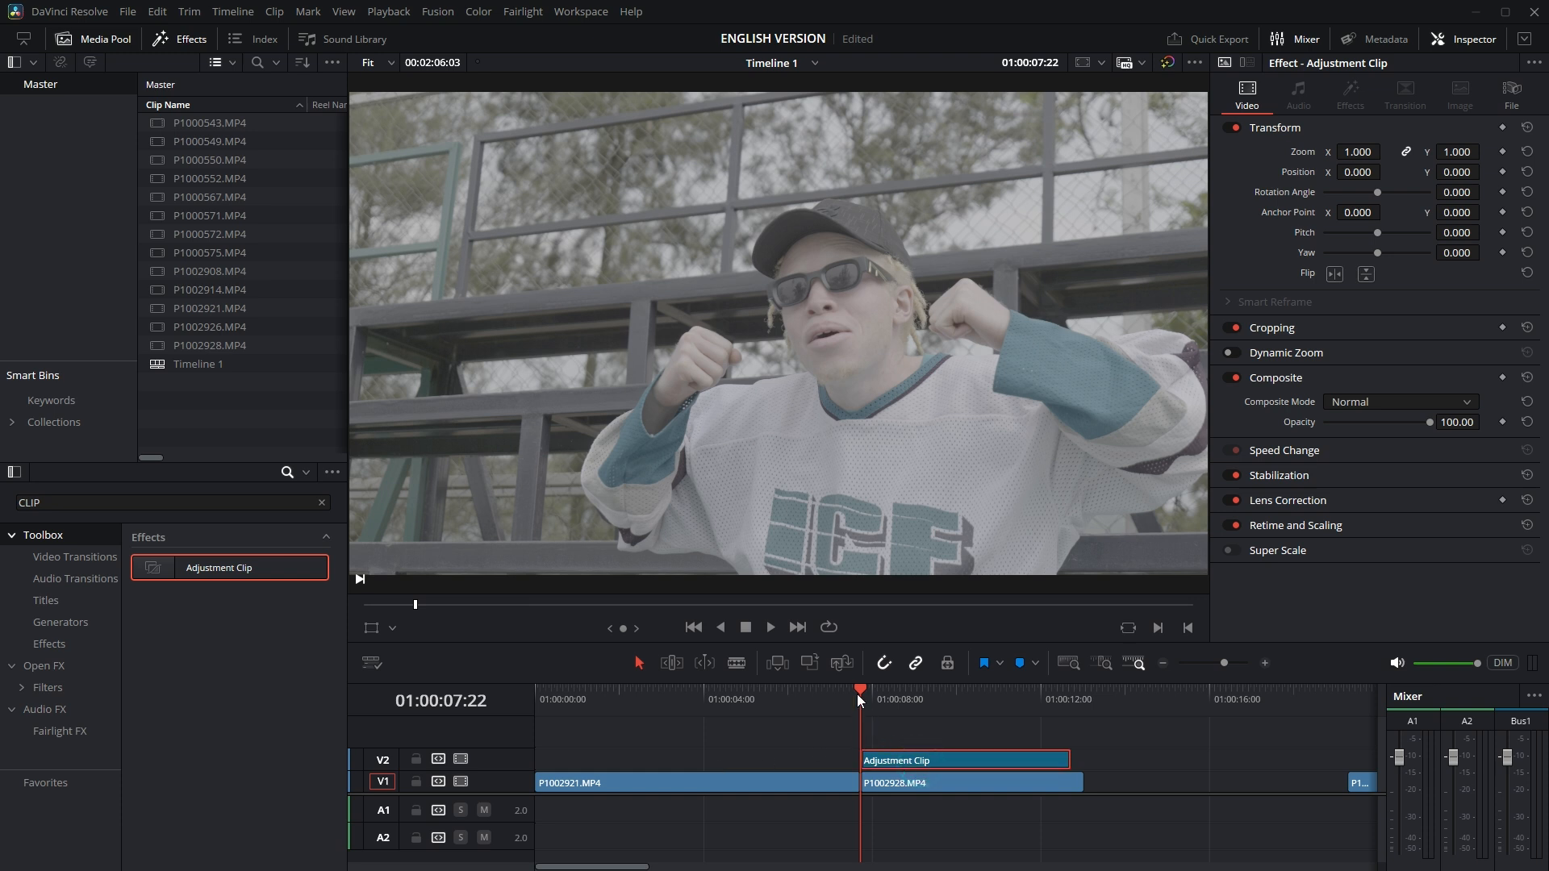
mouse_move(857, 688)
left_mouse_down()
mouse_move(840, 687)
mouse_move(873, 689)
mouse_move(853, 686)
left_mouse_up()
key("shift+Right")
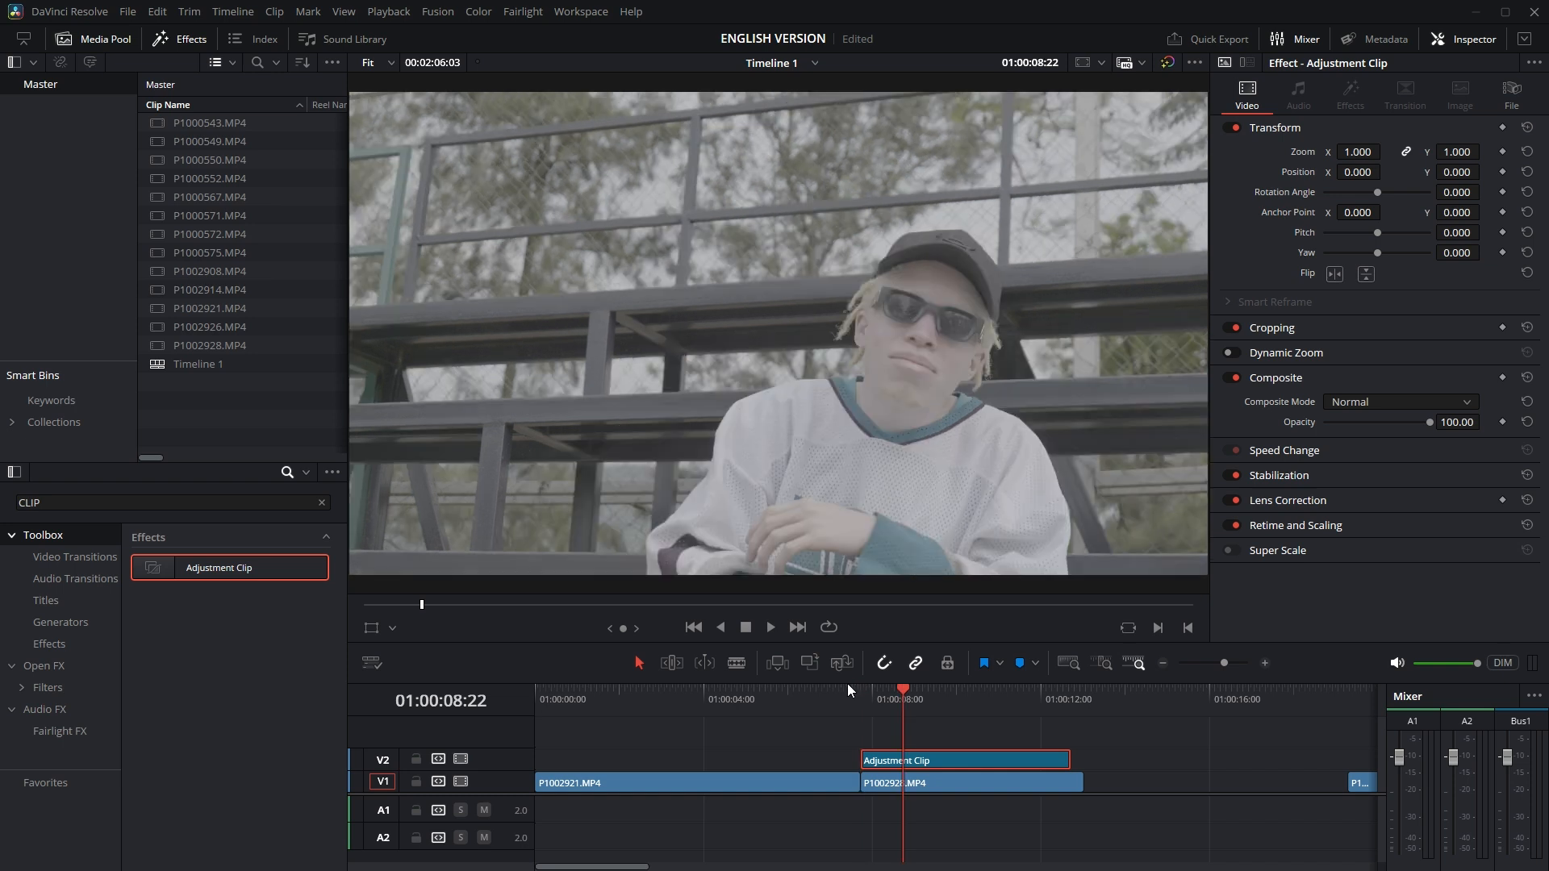
left_click_drag(1069, 760, 869, 757)
scroll(883, 767, "up", 3)
scroll(883, 767, "up", 1)
left_click(856, 692)
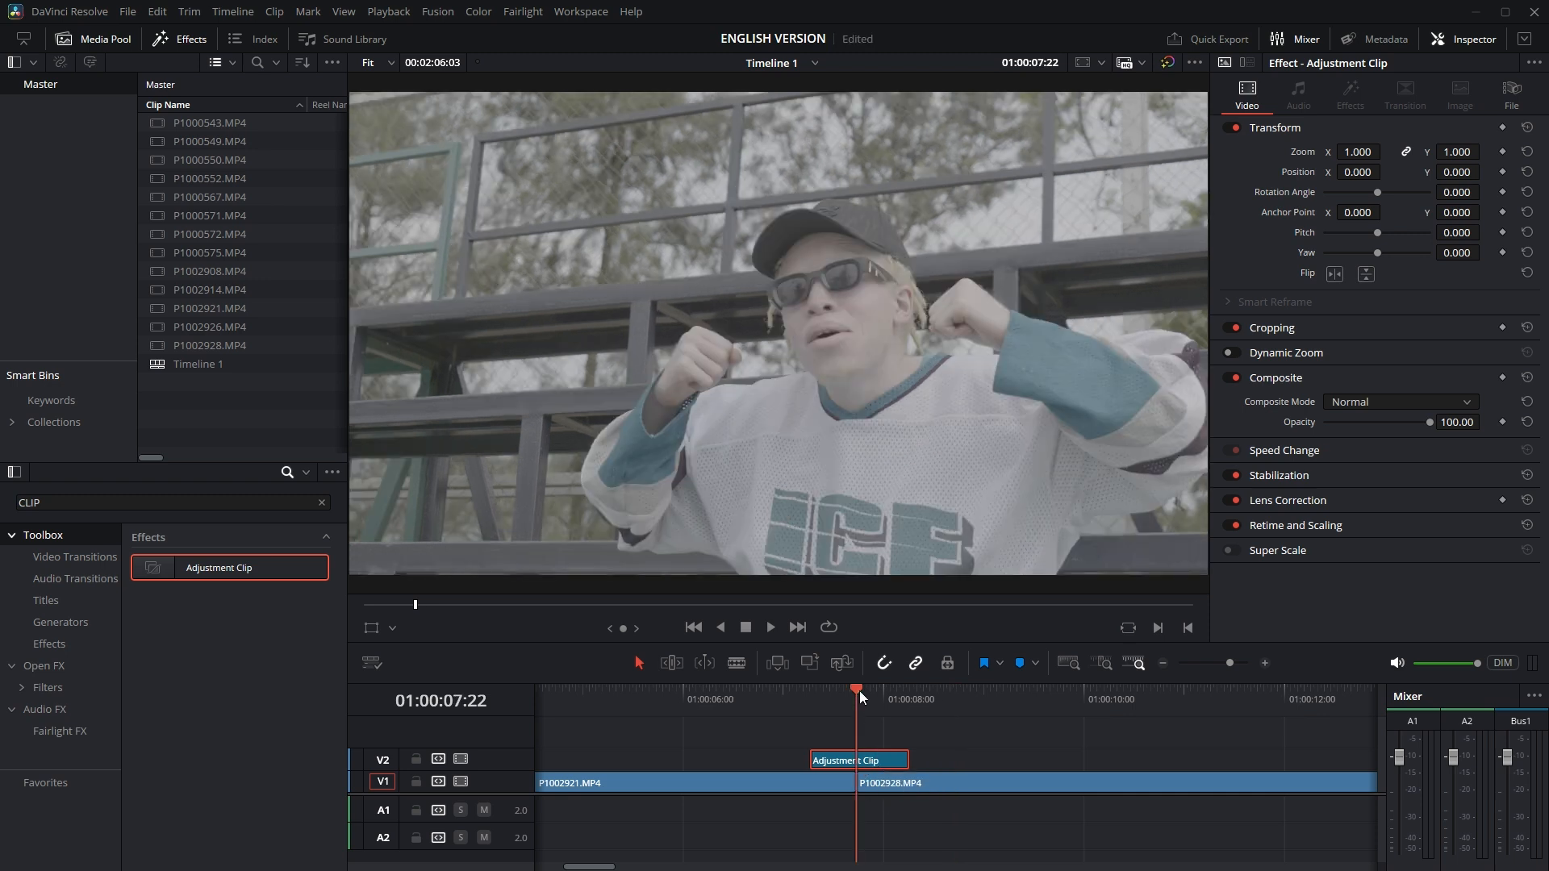
left_click_drag(769, 728, 850, 771)
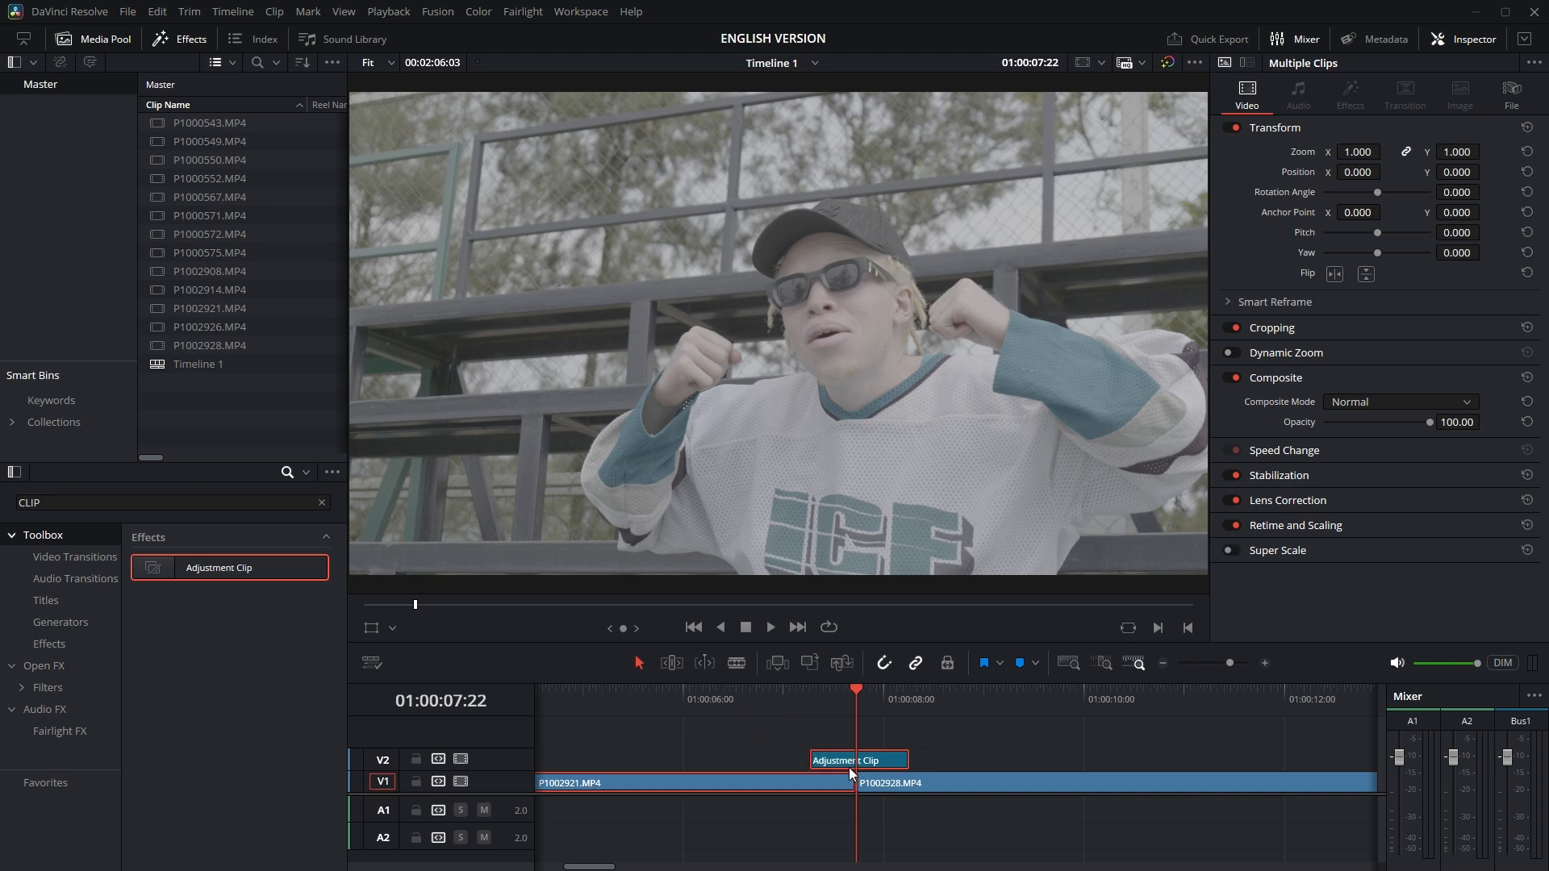
left_click_drag(947, 728, 858, 768)
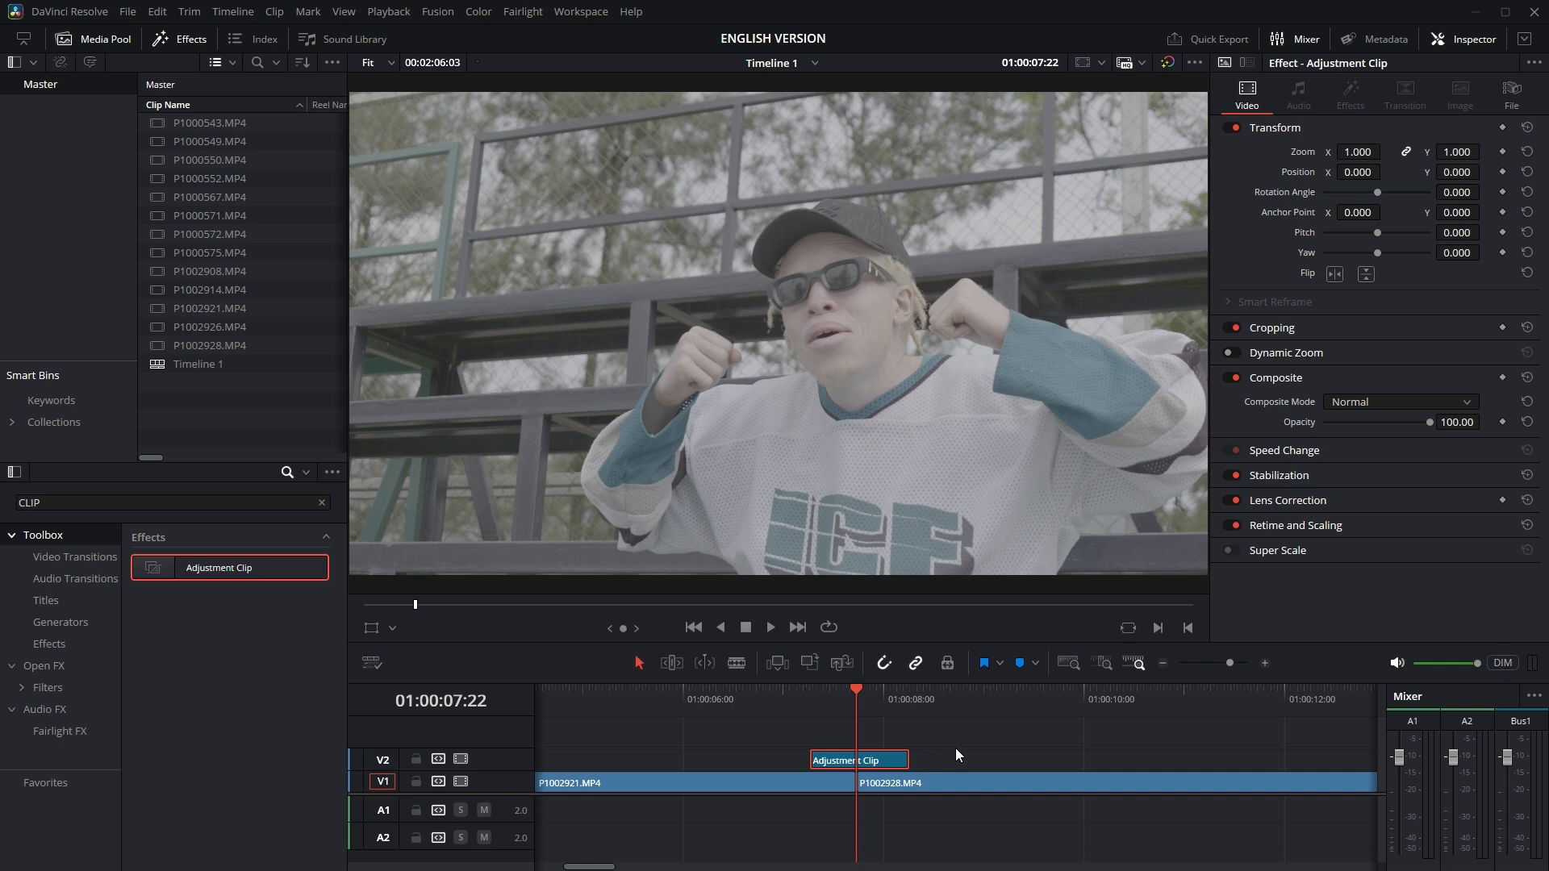
- Duplicate the adjustment clip over the cuts between the two P1002908.MP4 clips, P1000550/P1000552 and P1000572/P1000567
scroll(955, 750, "down", 5)
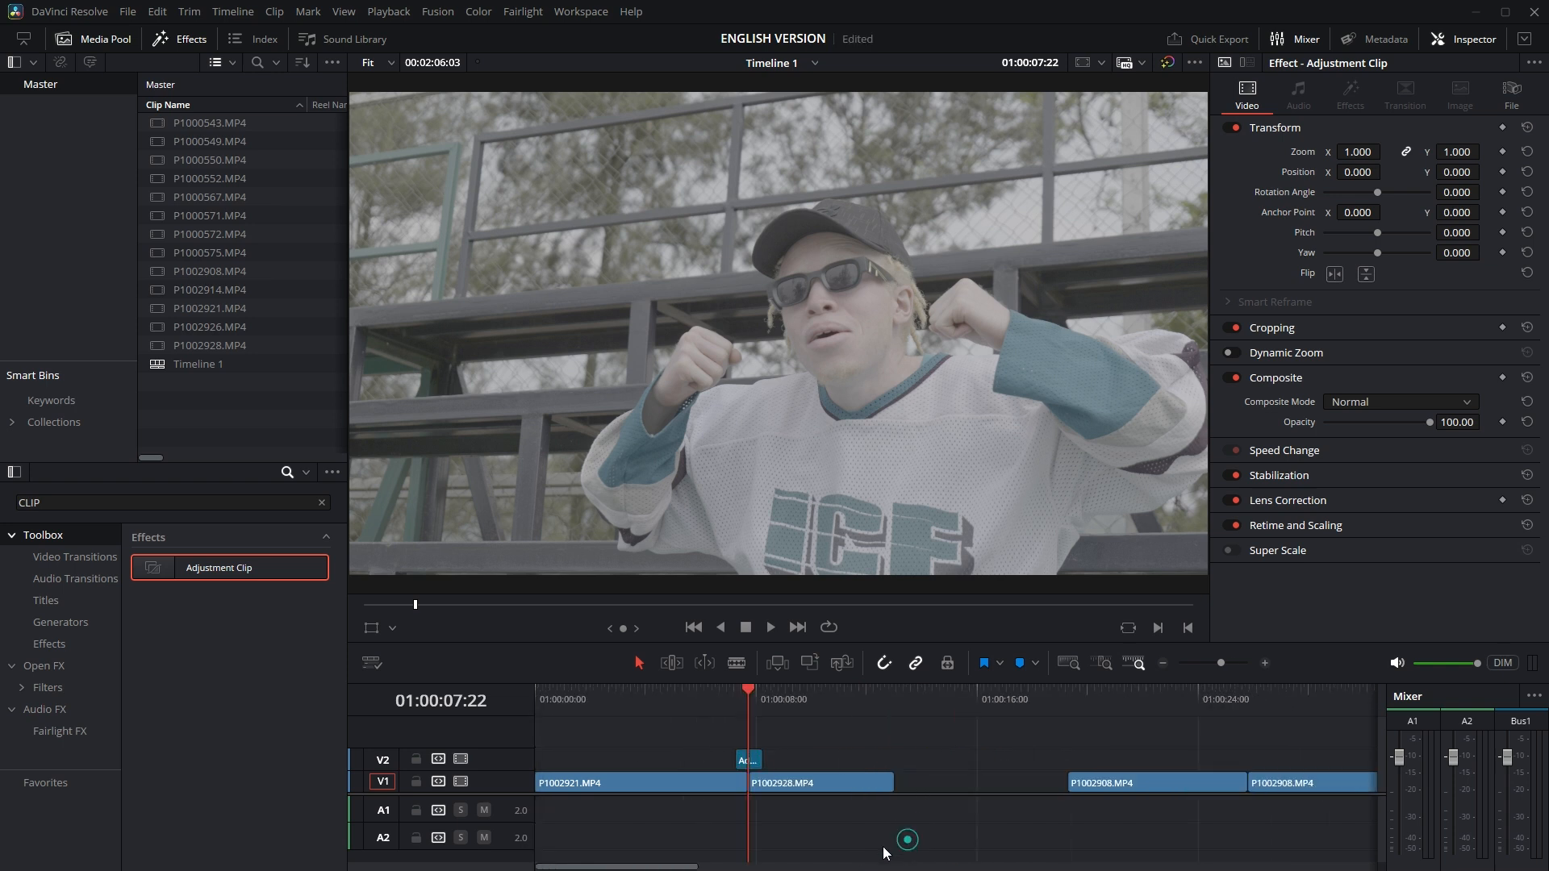
left_click_drag(644, 866, 660, 867)
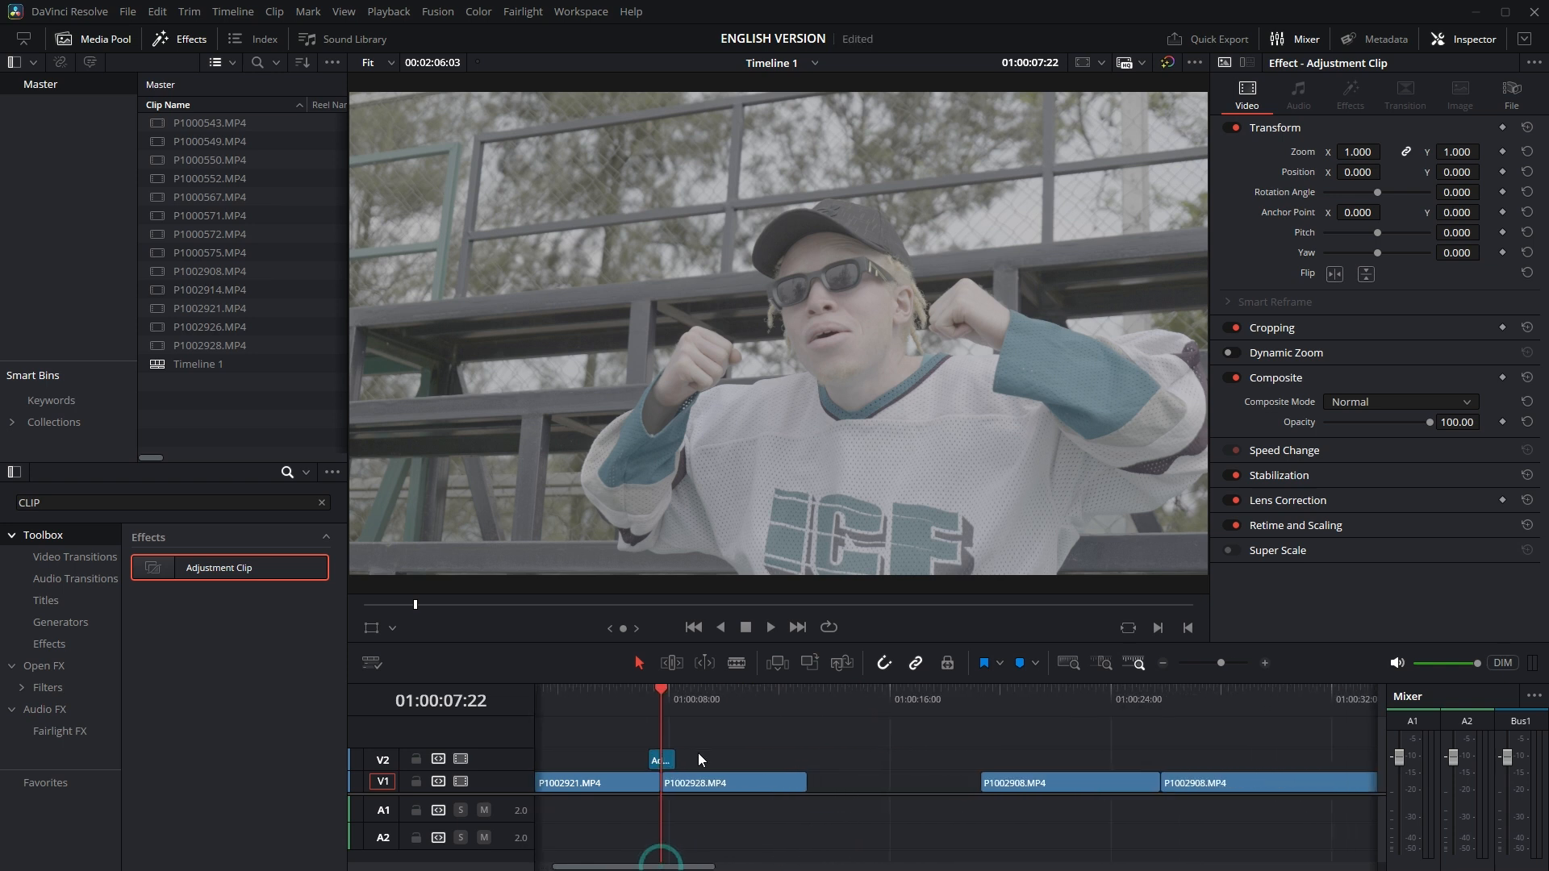
left_click_drag(659, 759, 1172, 766)
left_click_drag(657, 866, 756, 866)
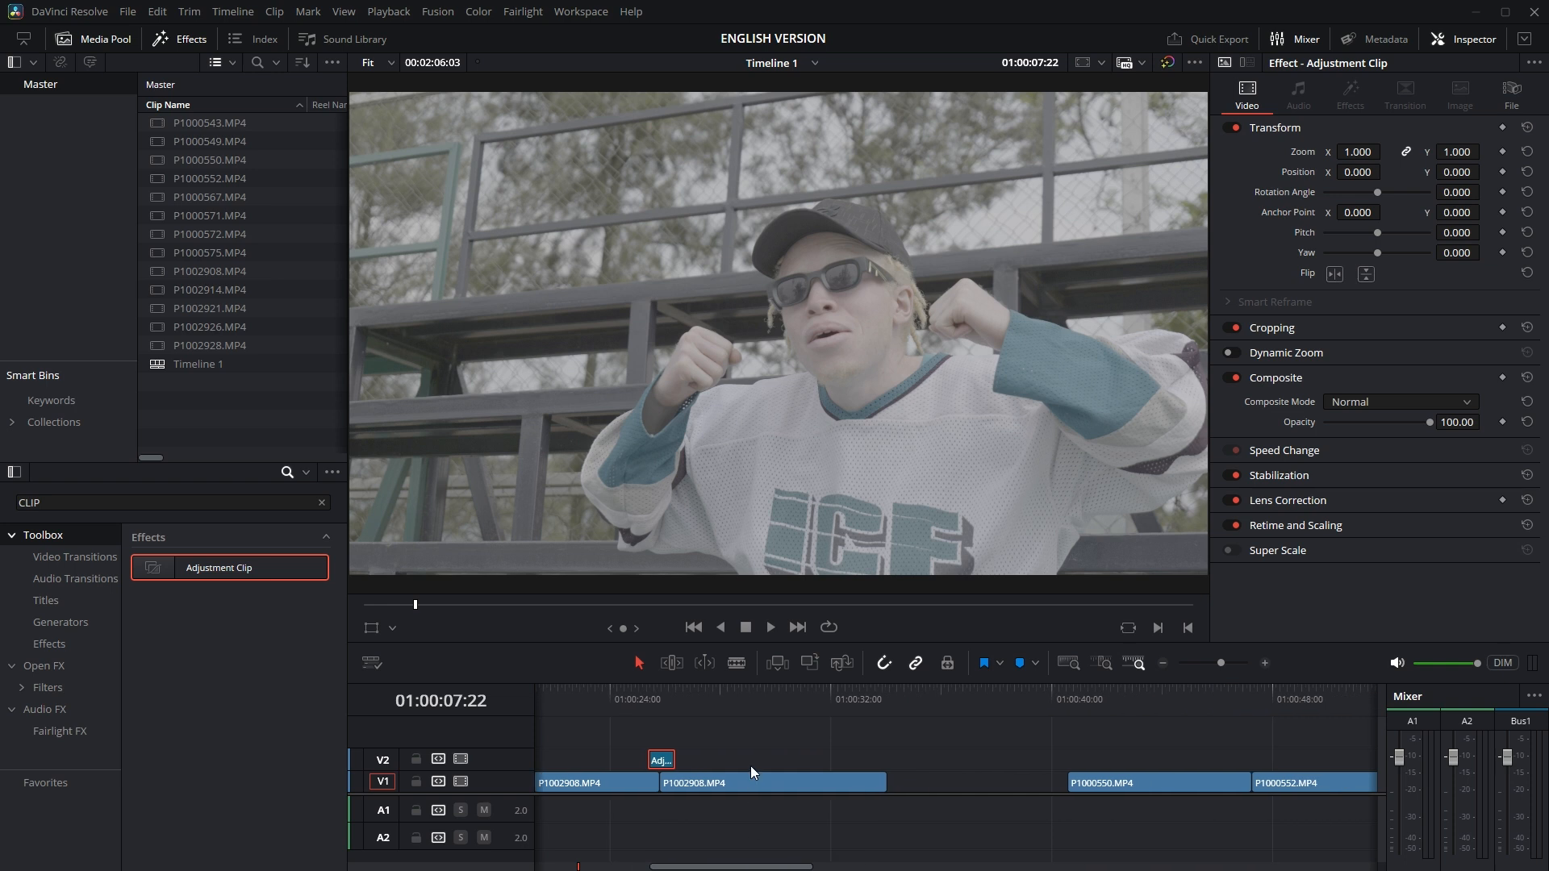
left_click_drag(660, 765, 1250, 760)
left_click_drag(757, 867, 870, 866)
left_click_drag(673, 760, 1259, 768)
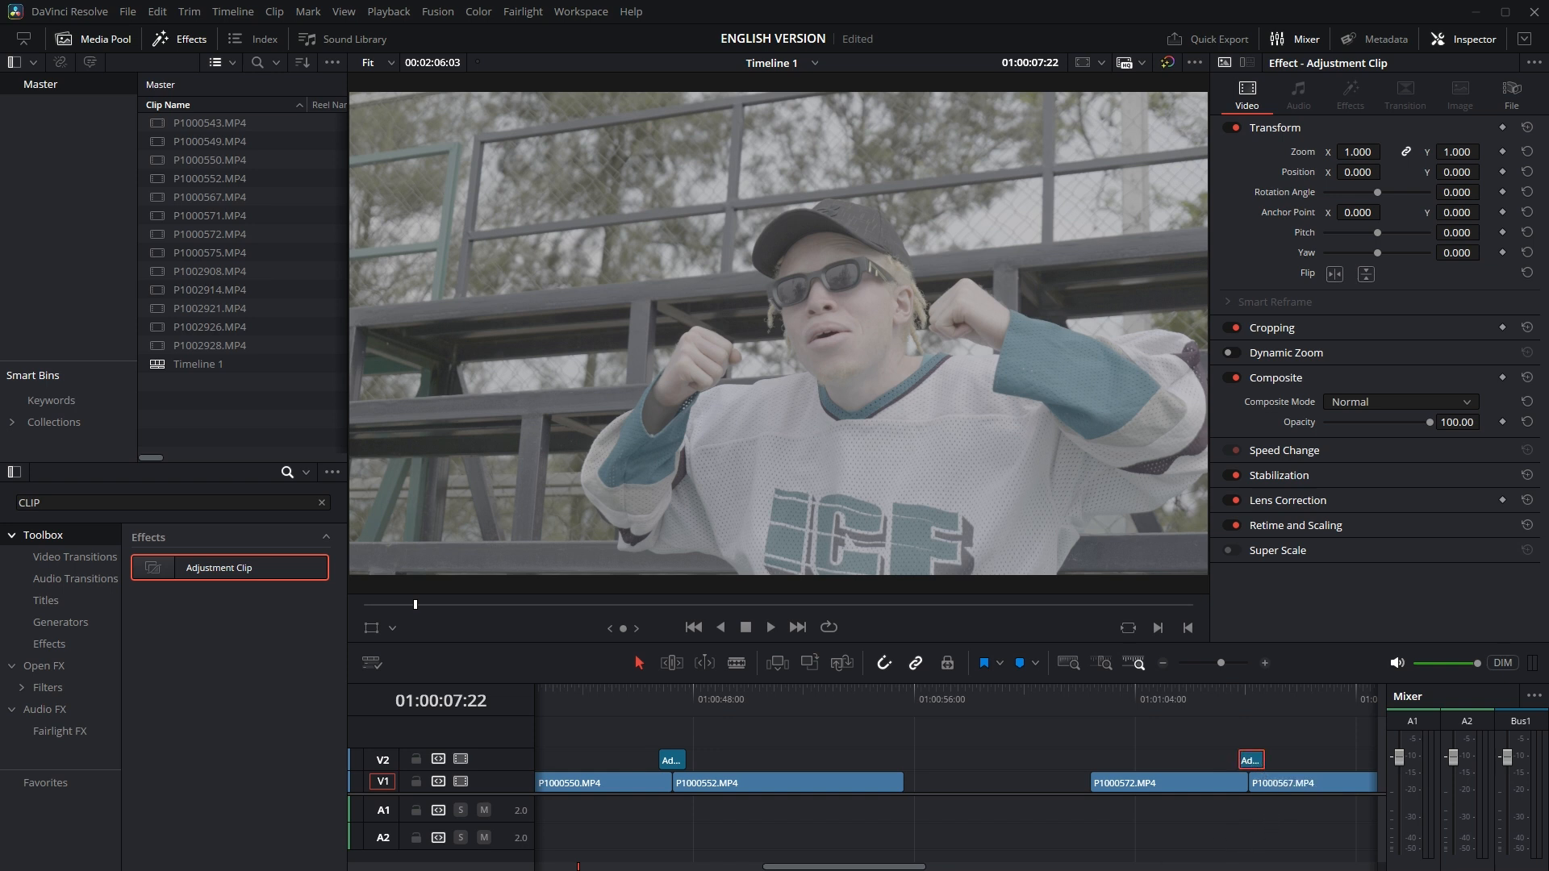
- Duplicate the adjustment clip over the cut between P1002908.MP4 and P1002914.MP4 and the cut at the end of P1000543.MP4
left_click_drag(807, 867, 932, 867)
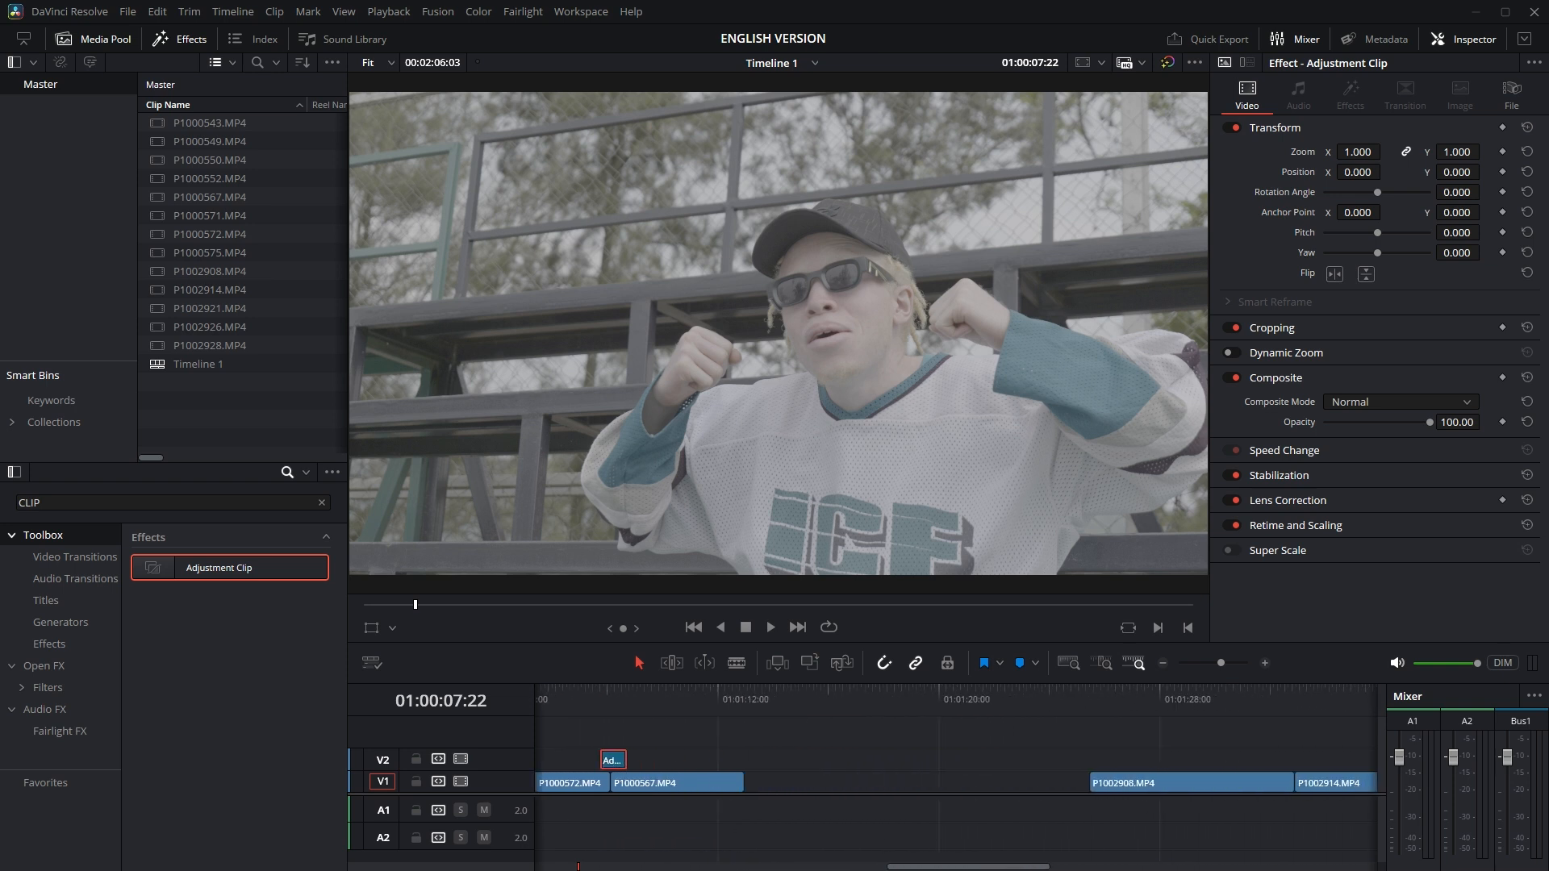
left_click_drag(612, 760, 1294, 762)
scroll(676, 750, "right", 6)
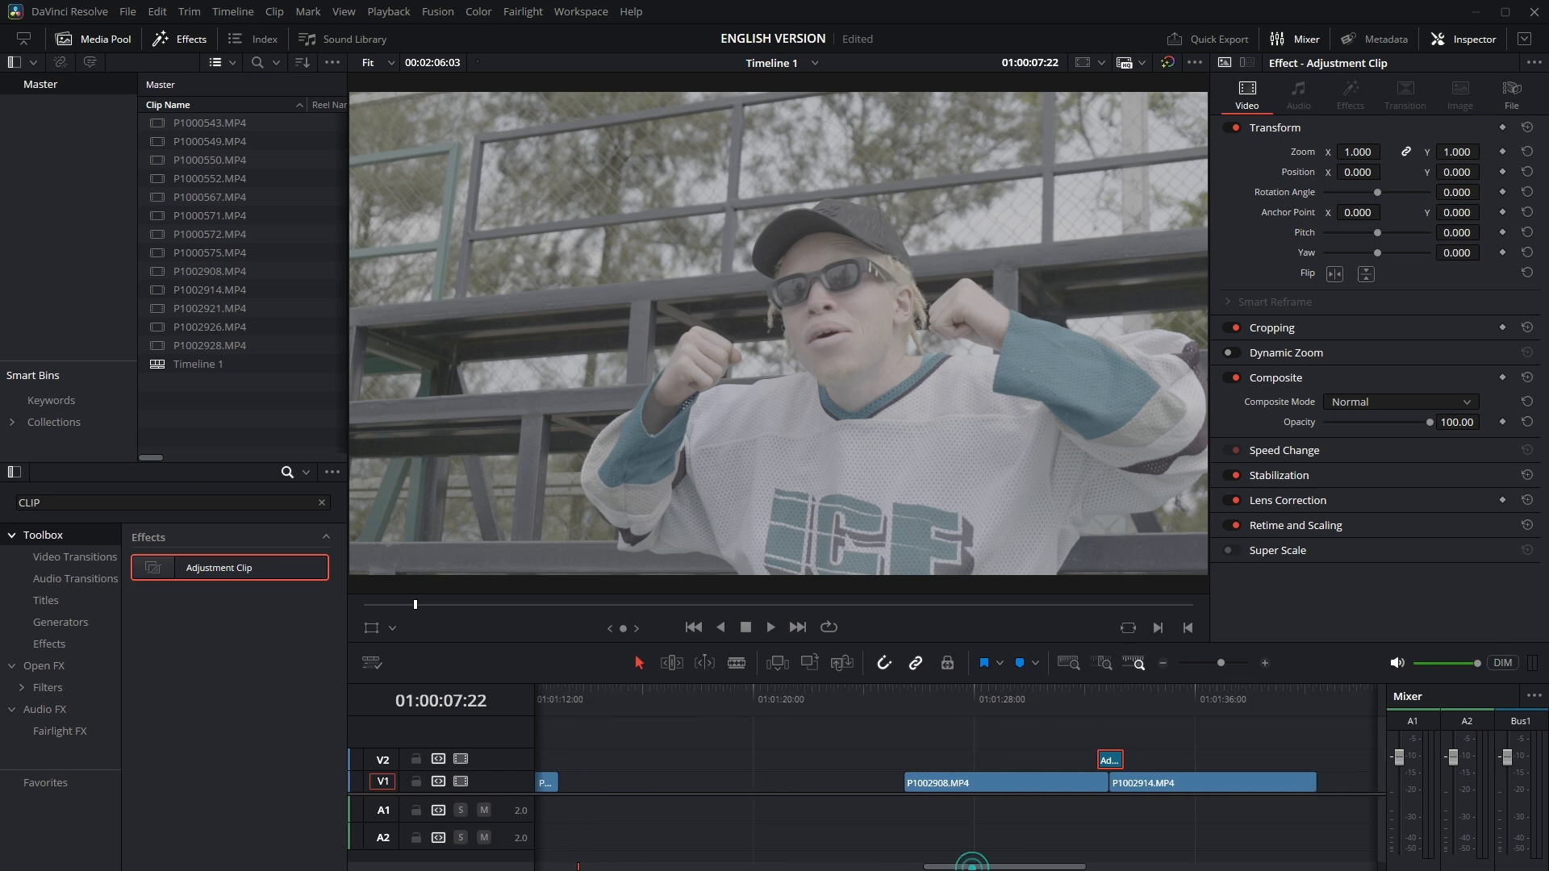
left_click_drag(629, 759, 1358, 763)
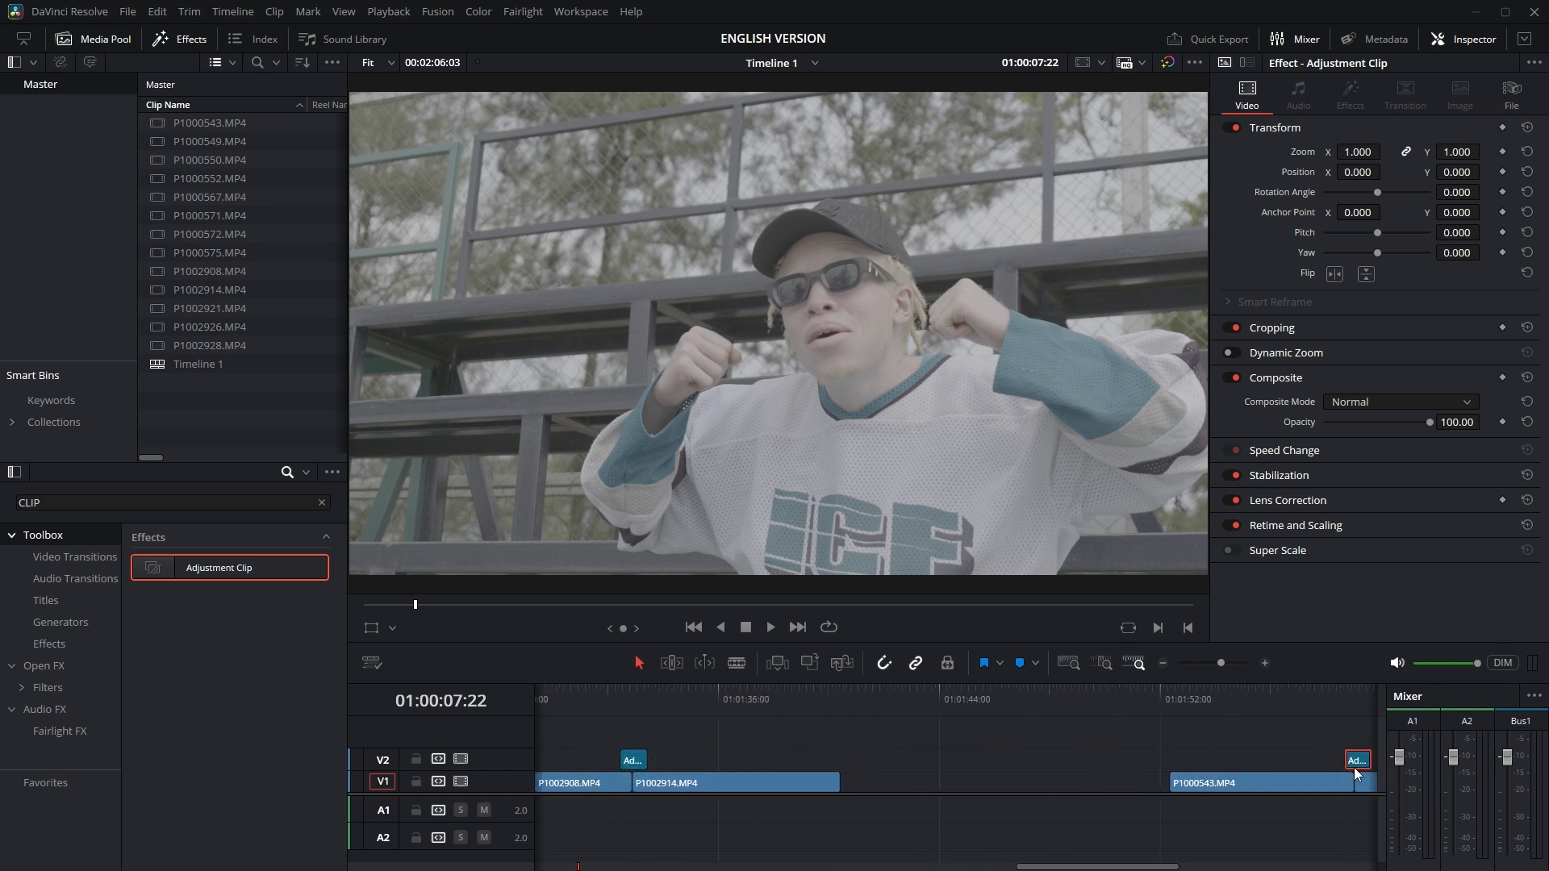
- Centre the second adjustment clip over the cut between the two adjoining P1002908.MP4 clips
scroll(847, 843, "left", 9)
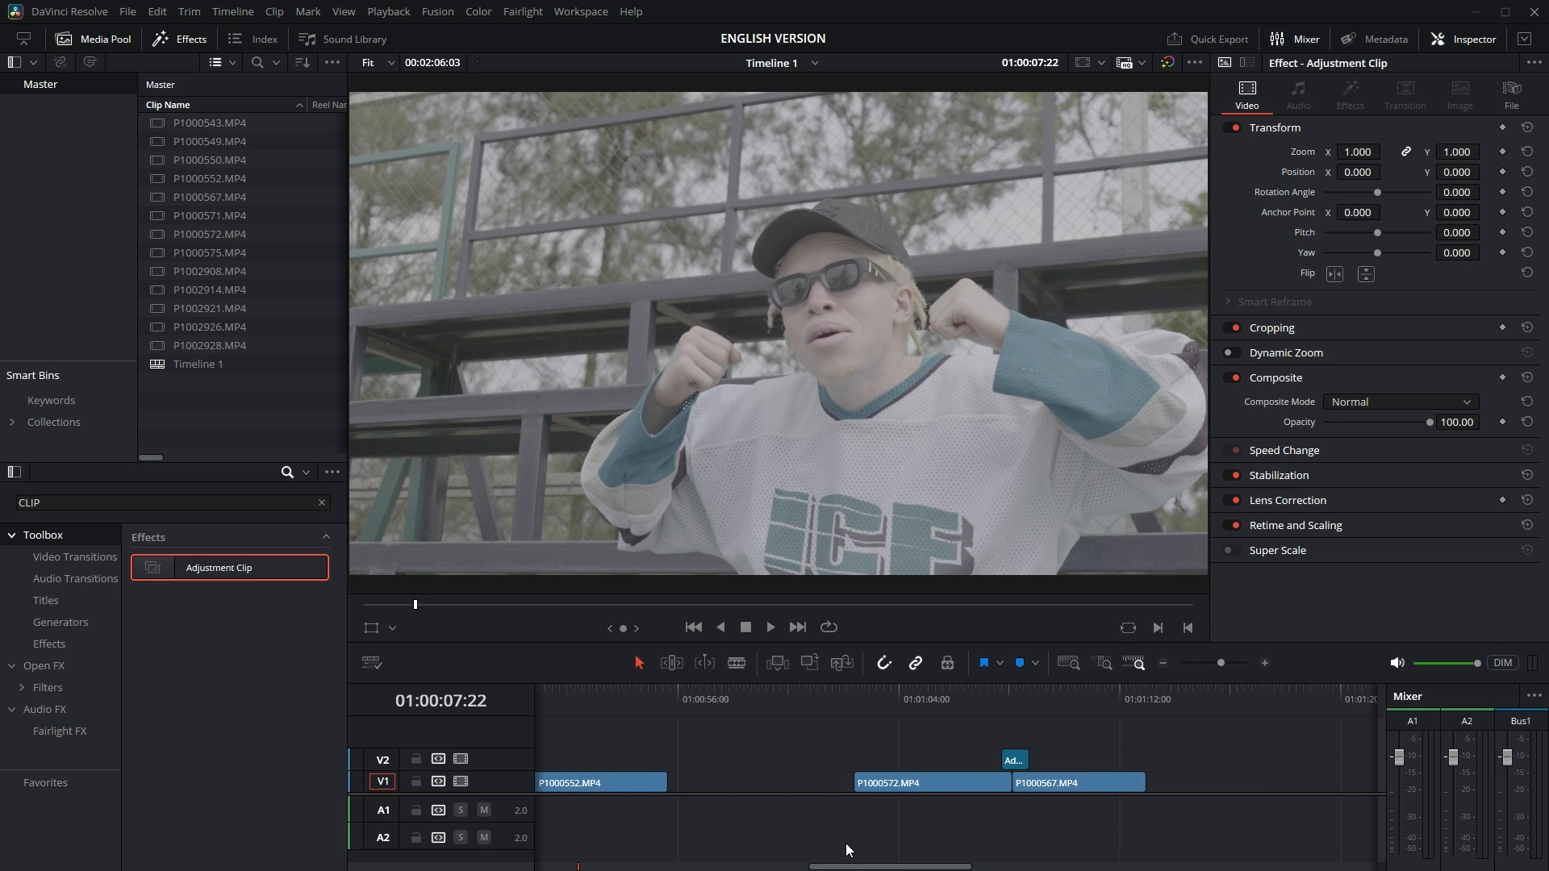
left_click_drag(884, 868, 724, 864)
left_click(772, 687)
scroll(814, 709, "up", 3)
scroll(844, 734, "up", 2)
left_click_drag(985, 758, 967, 762)
scroll(980, 769, "down", 5)
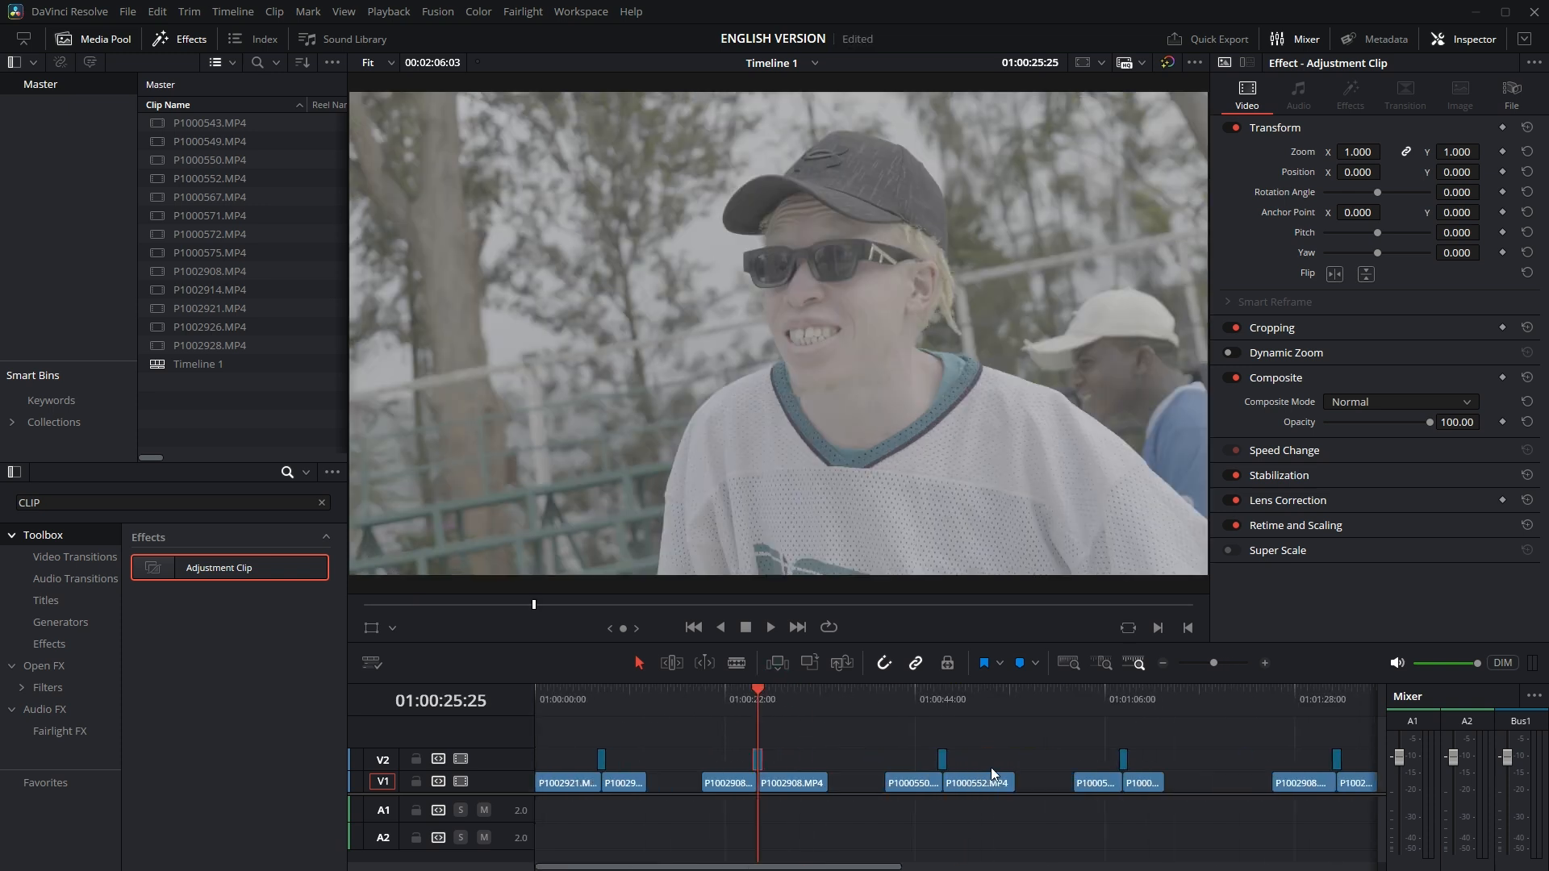
- Align the third adjustment clip so it is centred on the cut between P1000550.MP4 and P1000552.MP4
left_click(878, 684)
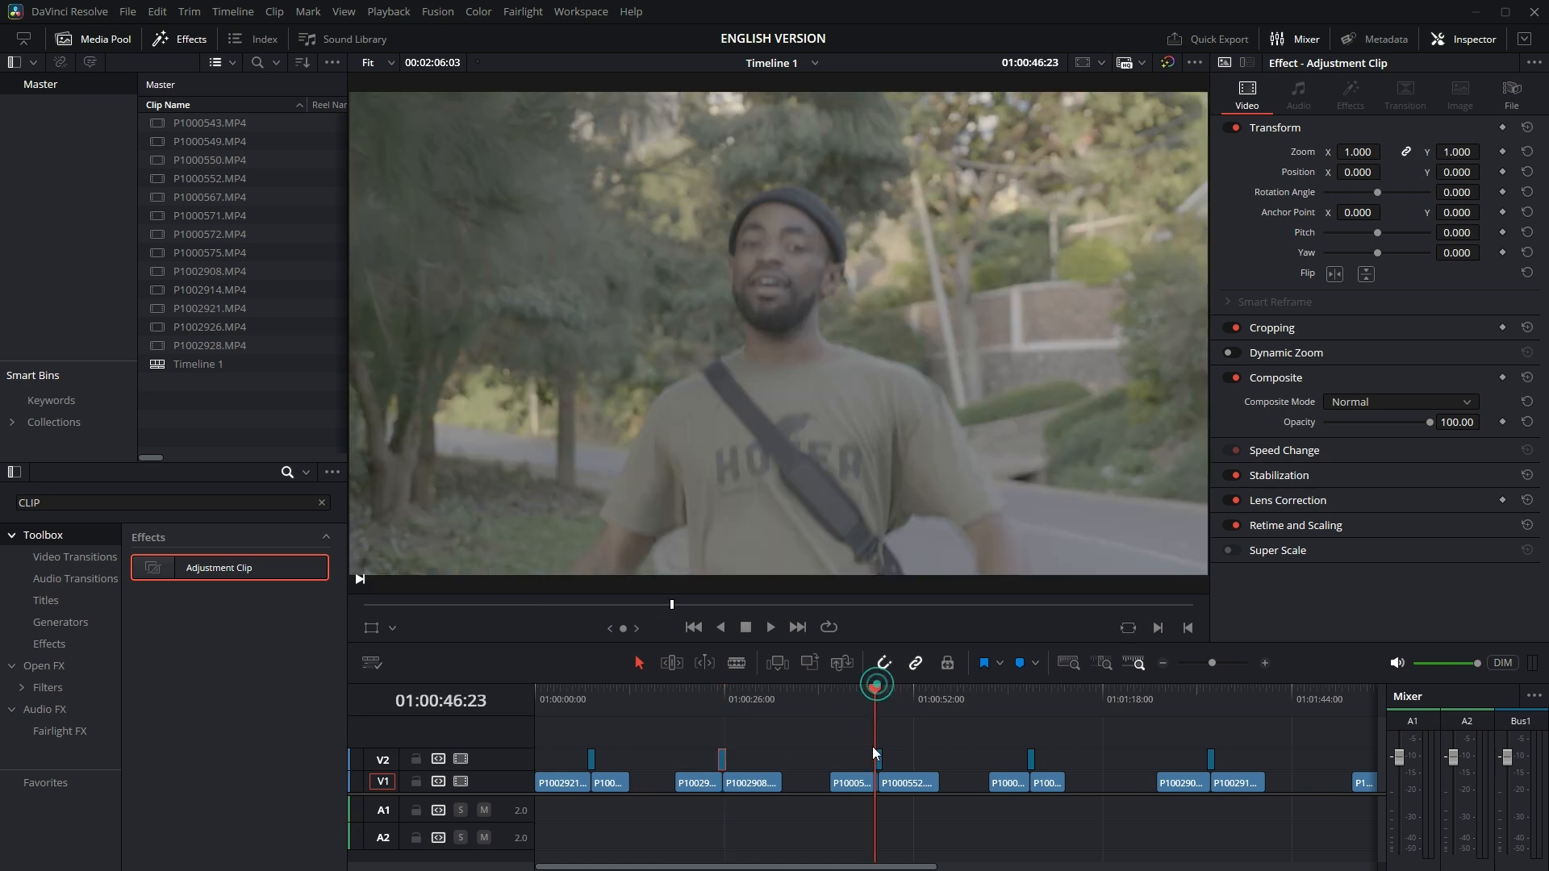
scroll(873, 747, "up", 5)
scroll(1018, 793, "up", 2)
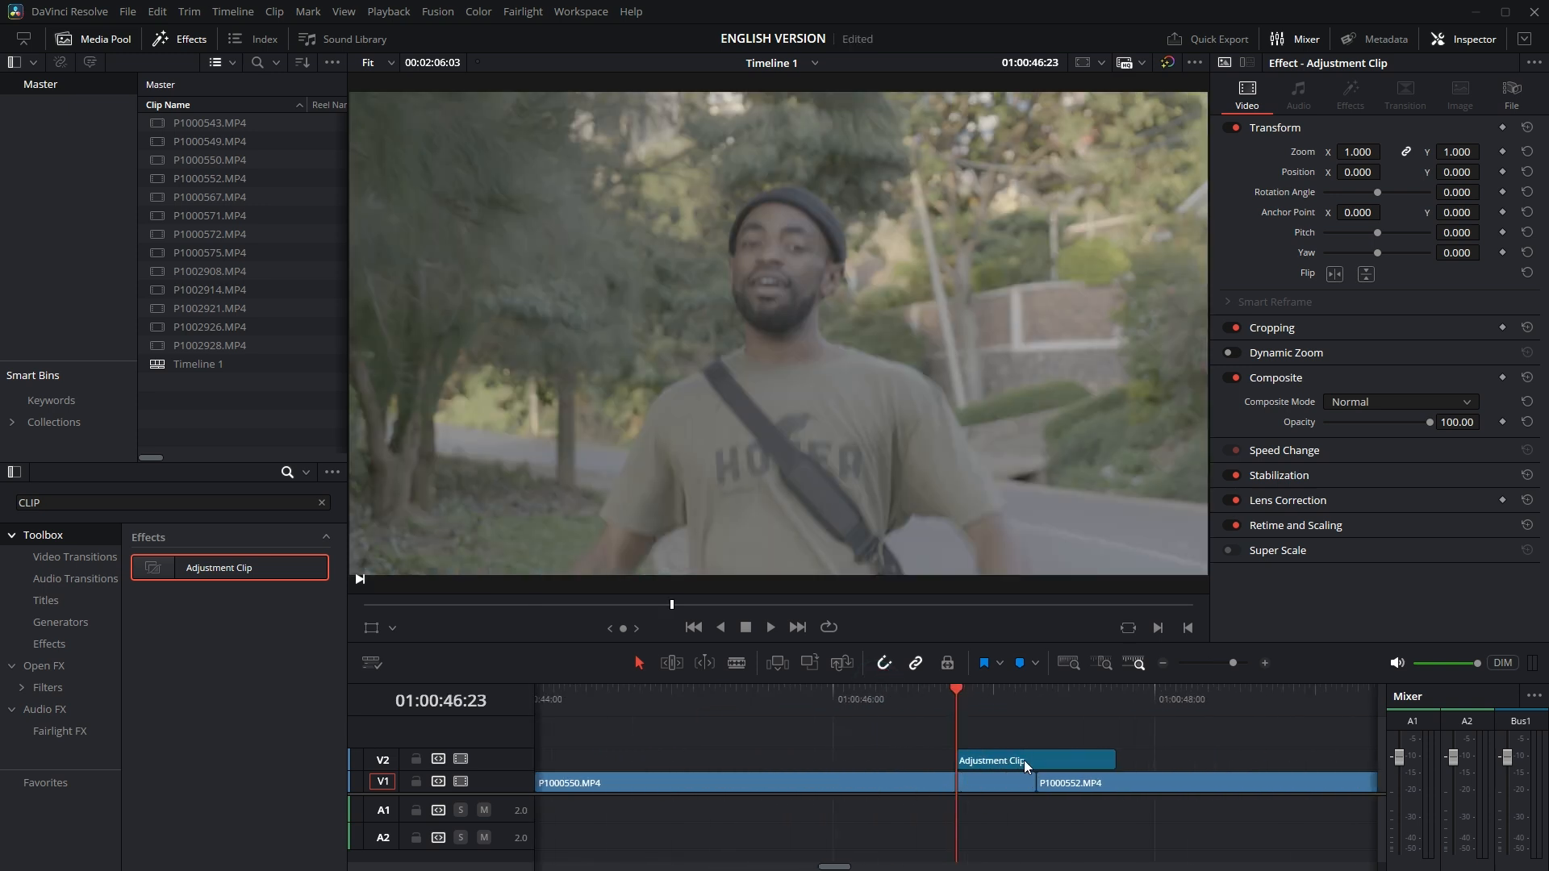
left_click_drag(1029, 761, 1033, 762)
scroll(1065, 769, "down", 10)
scroll(626, 816, "up", 10)
- Shift the fourth adjustment clip to centre it over the cut between P1000572.MP4 and P1000567.MP4
left_click(1068, 692)
scroll(1066, 691, "up", 5)
left_click_drag(910, 759, 973, 760)
scroll(1017, 766, "down", 5)
- Check how the last two adjustment clips line up with the cuts beneath them
left_click(1138, 696)
scroll(1129, 718, "up", 5)
scroll(1109, 777, "up", 1)
scroll(1105, 750, "down", 5)
left_click(1129, 697)
scroll(1131, 771, "up", 5)
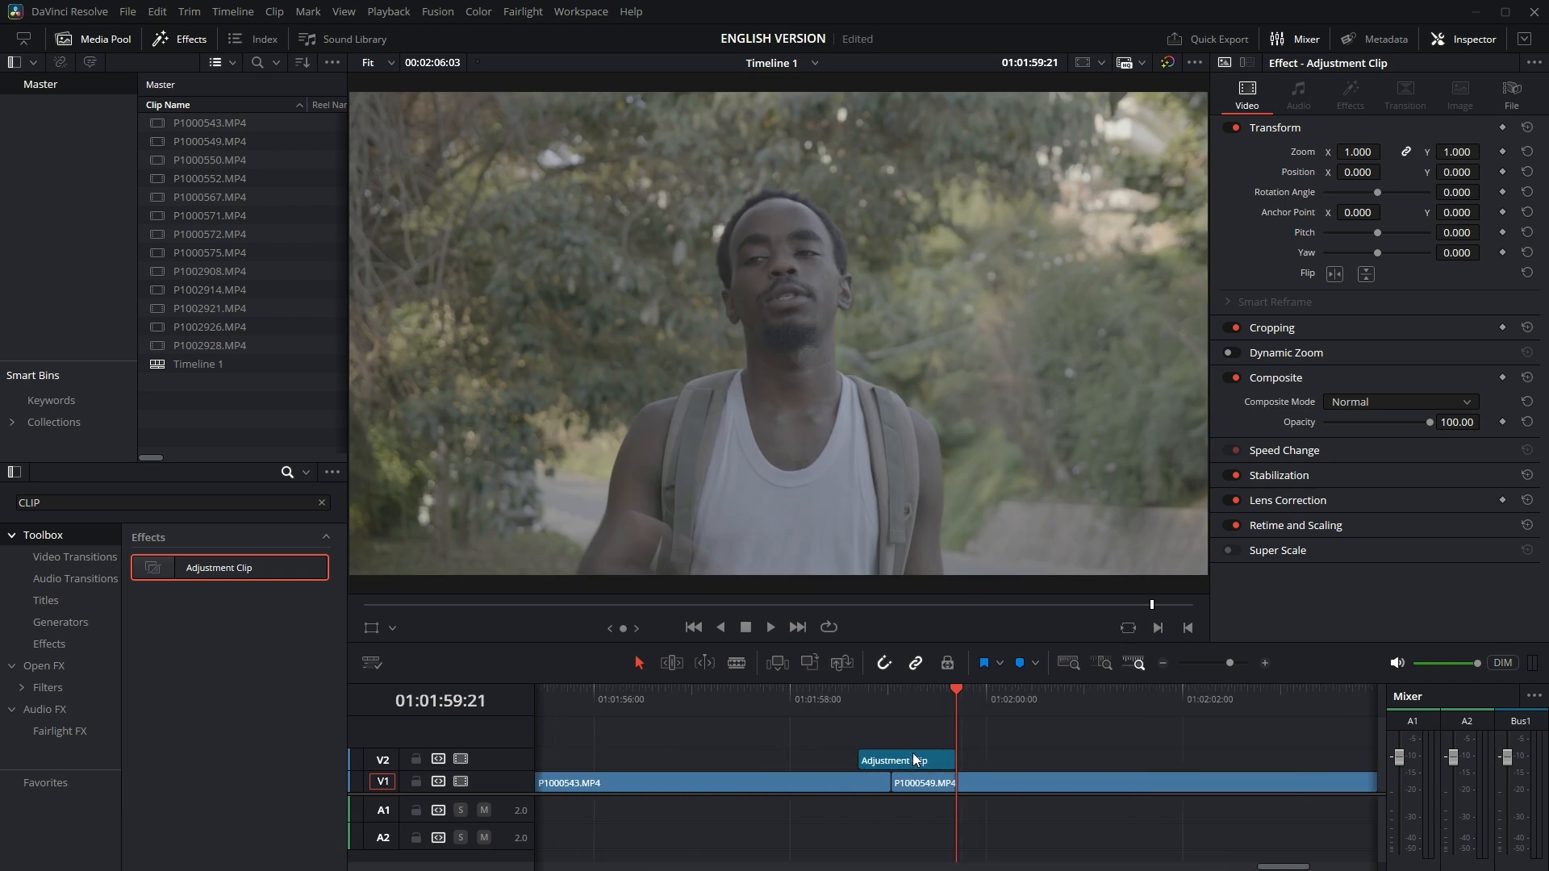
scroll(888, 766, "down", 5)
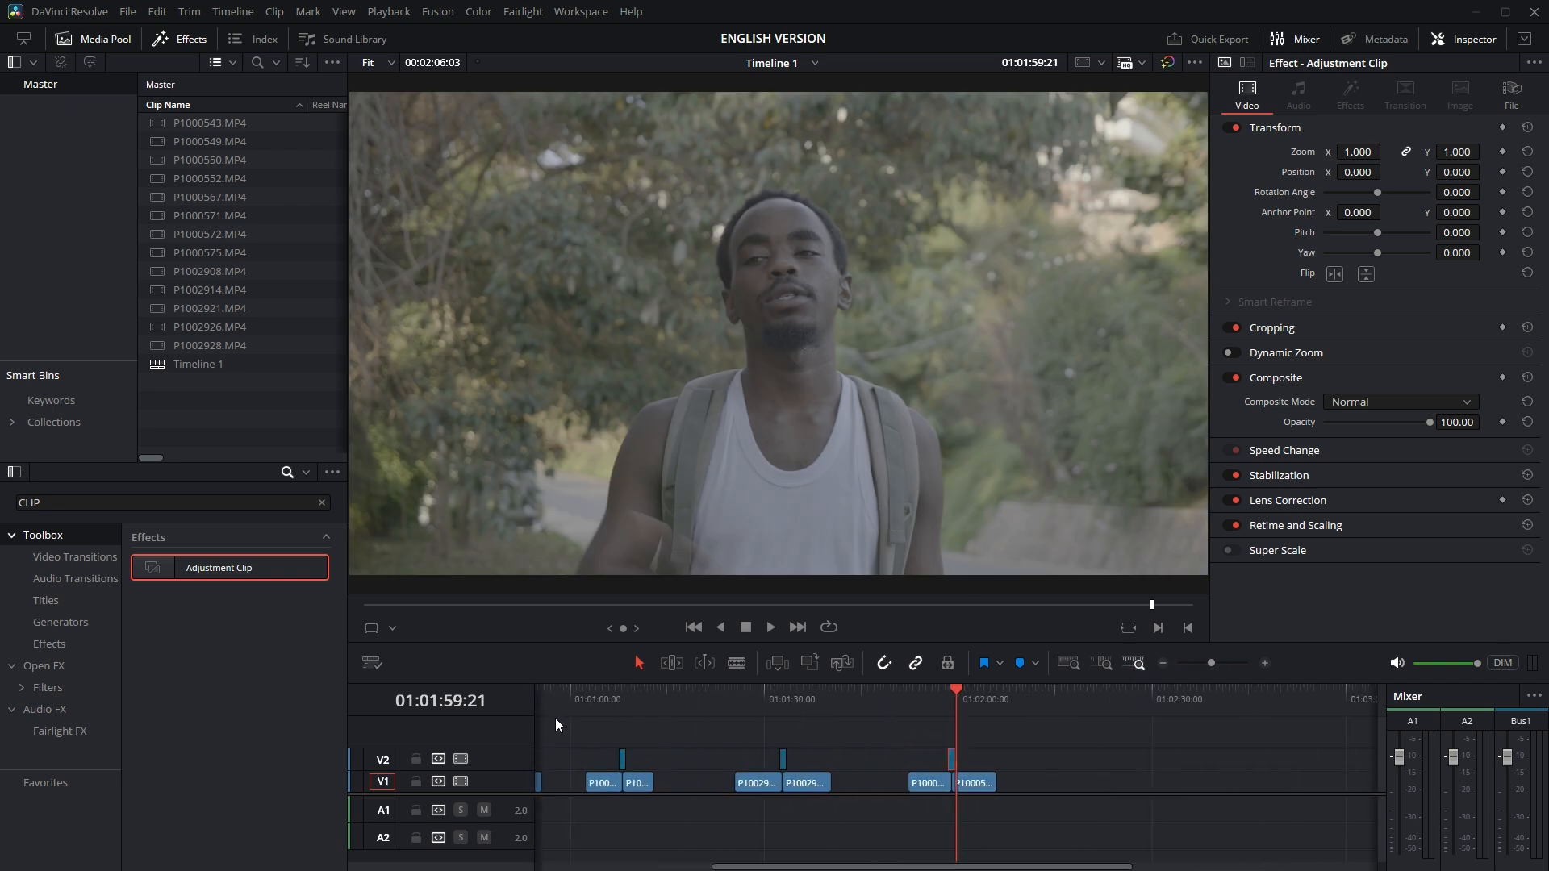
- Open the first adjustment clip in the Fusion page and hide the Spline editor
key("Home")
left_click(582, 690)
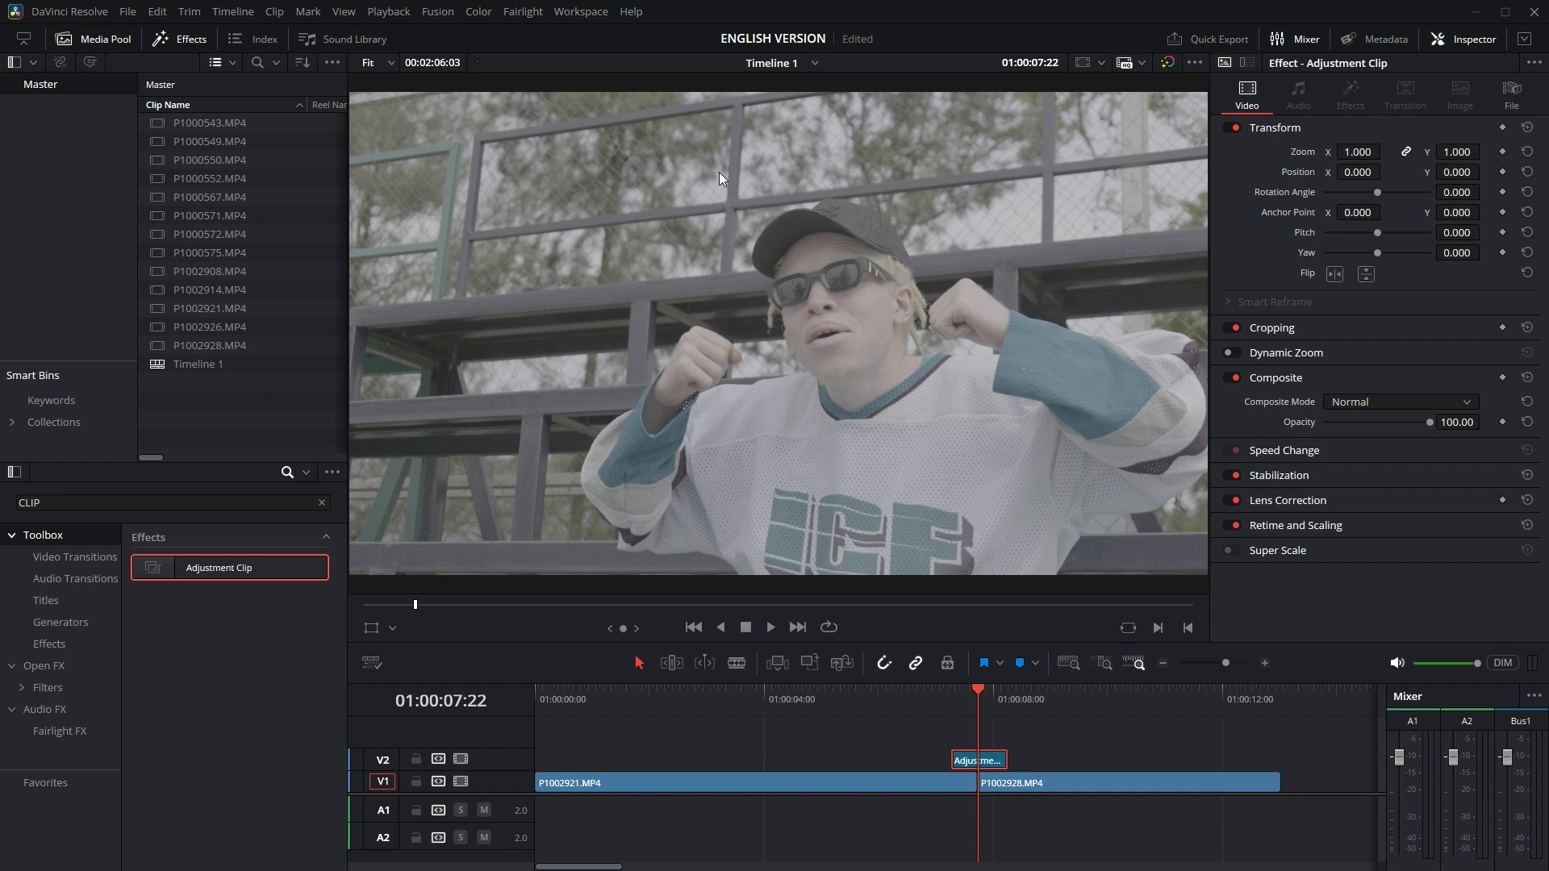
left_click(581, 11)
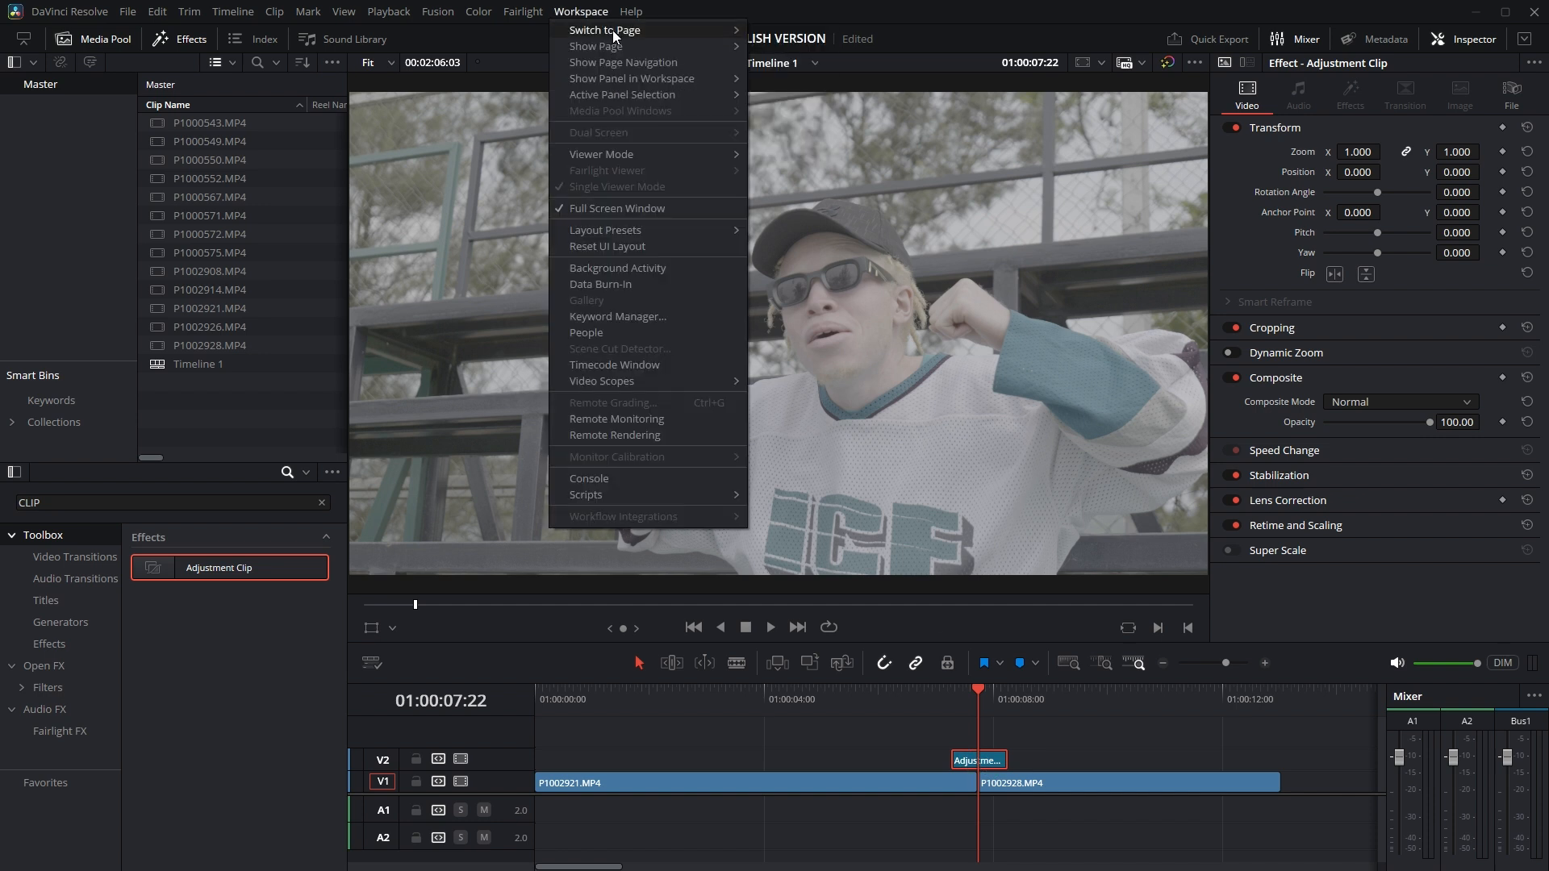
left_click(617, 31)
left_click(787, 78)
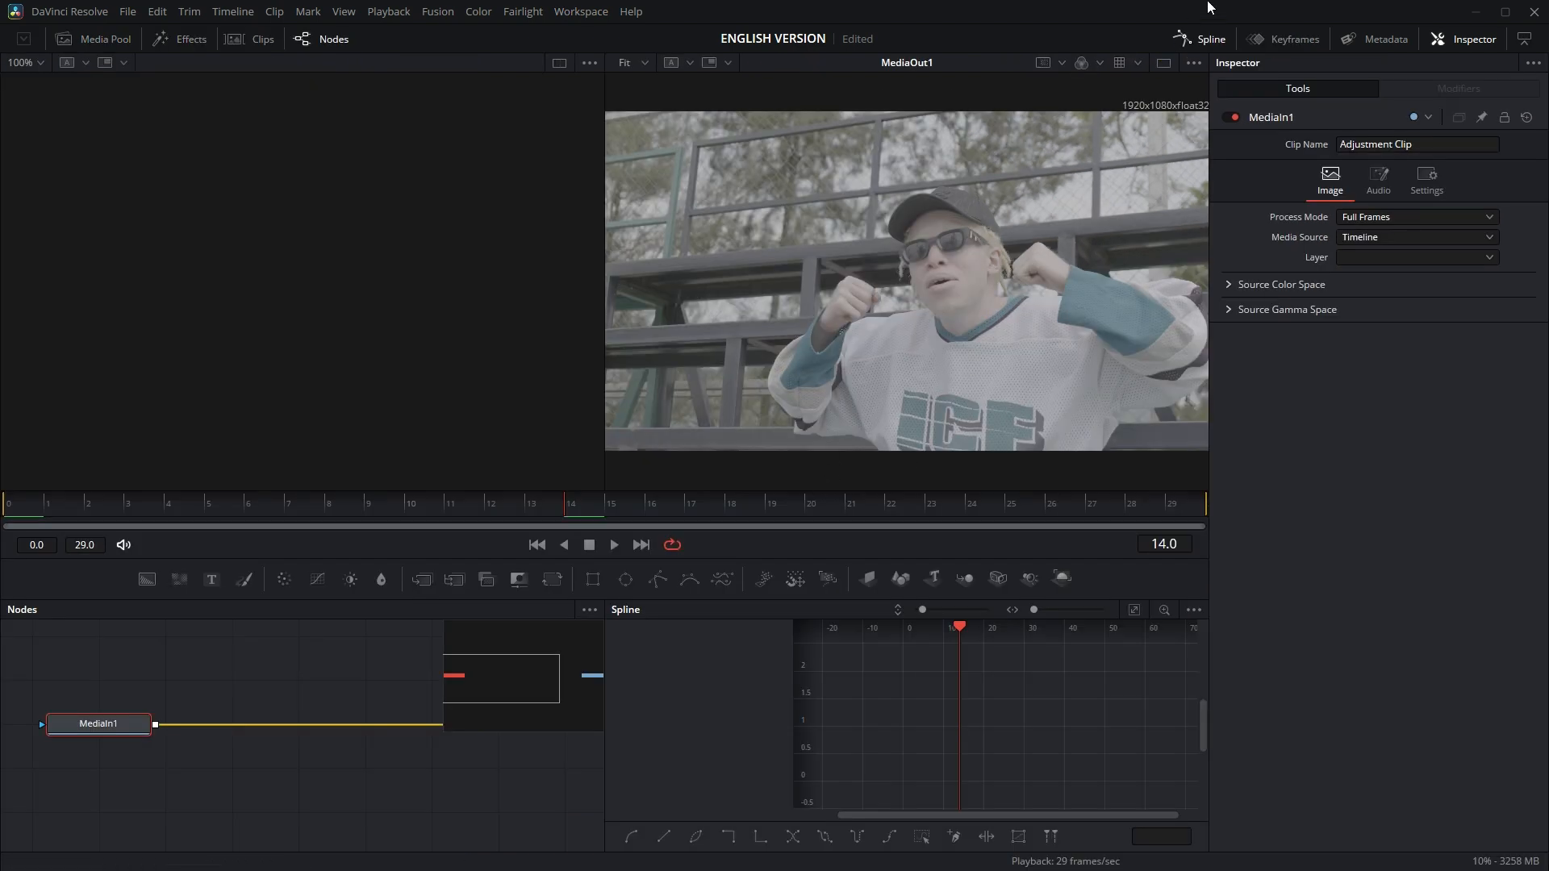
left_click(1219, 39)
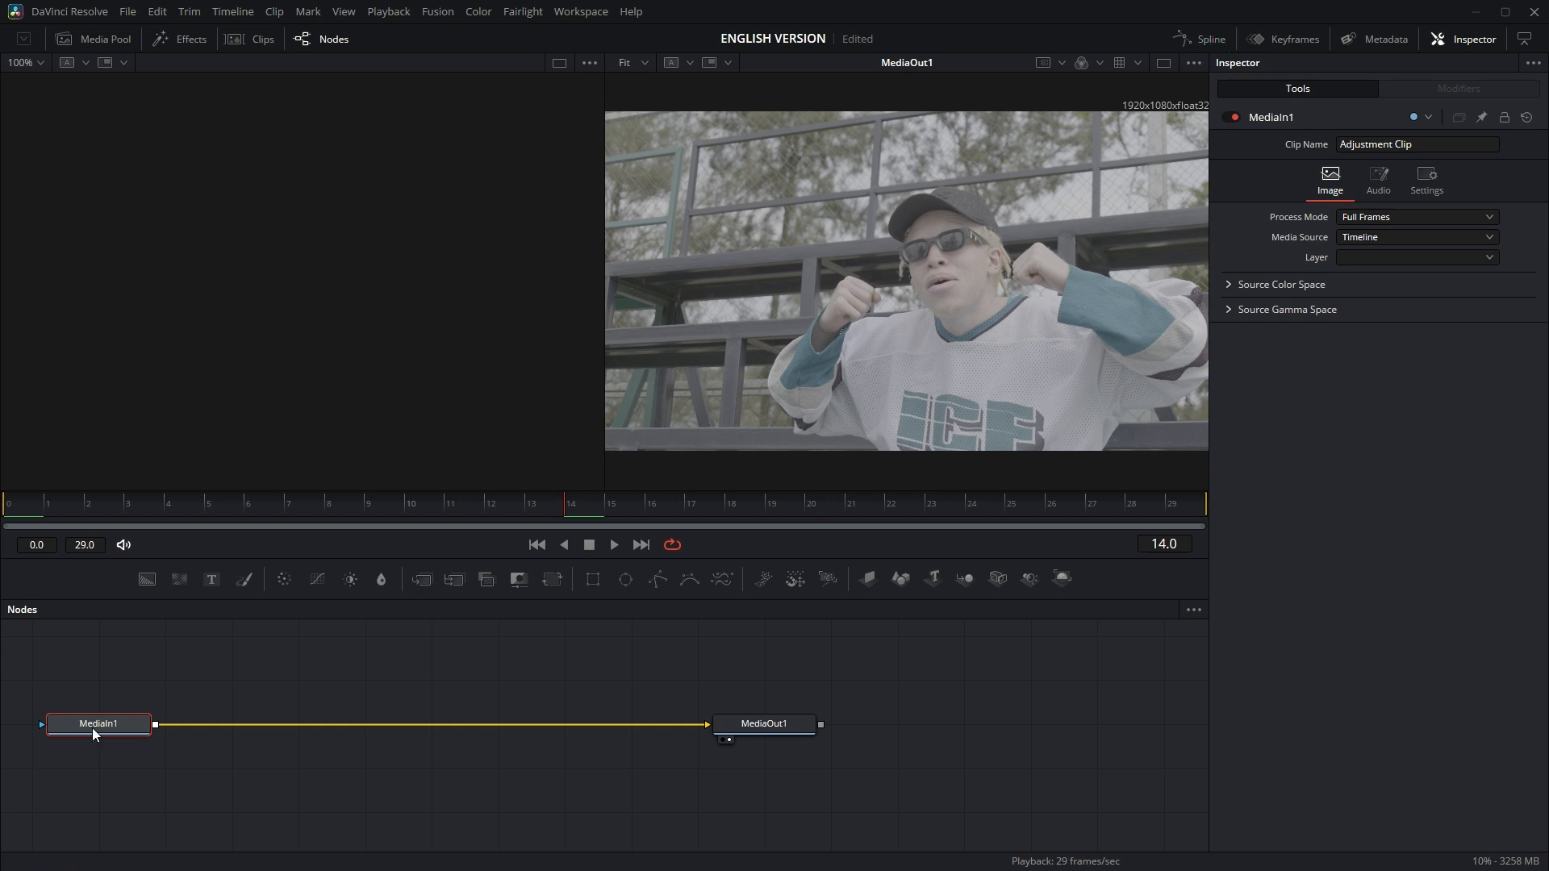
- Add the plain Transform tool, the one without the Xf abbreviation, between MediaIn1 and MediaOut1
left_click(119, 729)
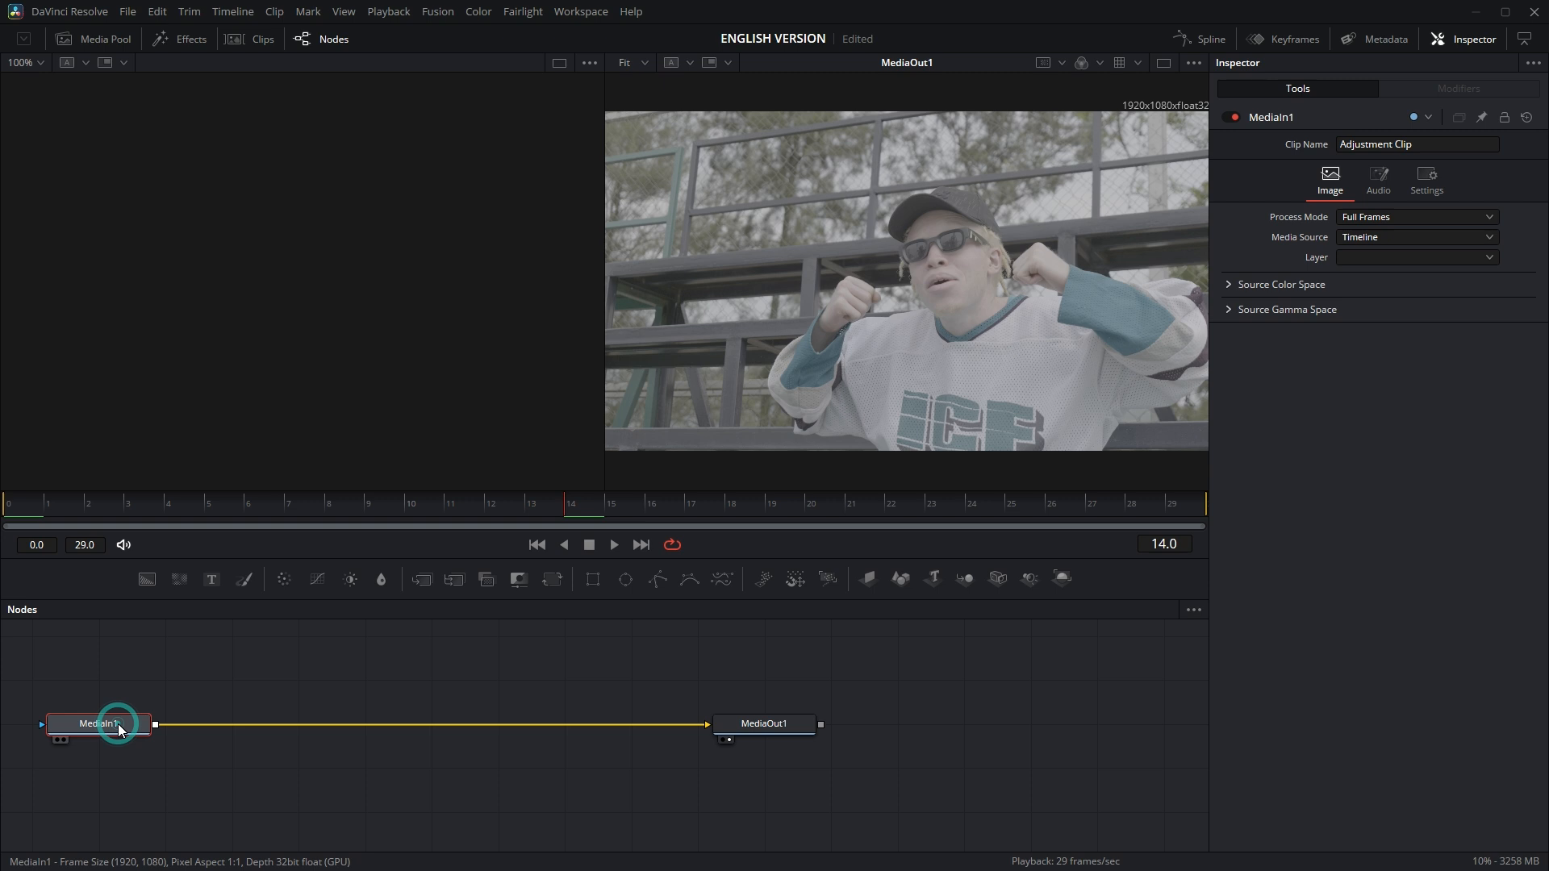
key("shift+space")
type("Soft Glow")
key("BackSpace")
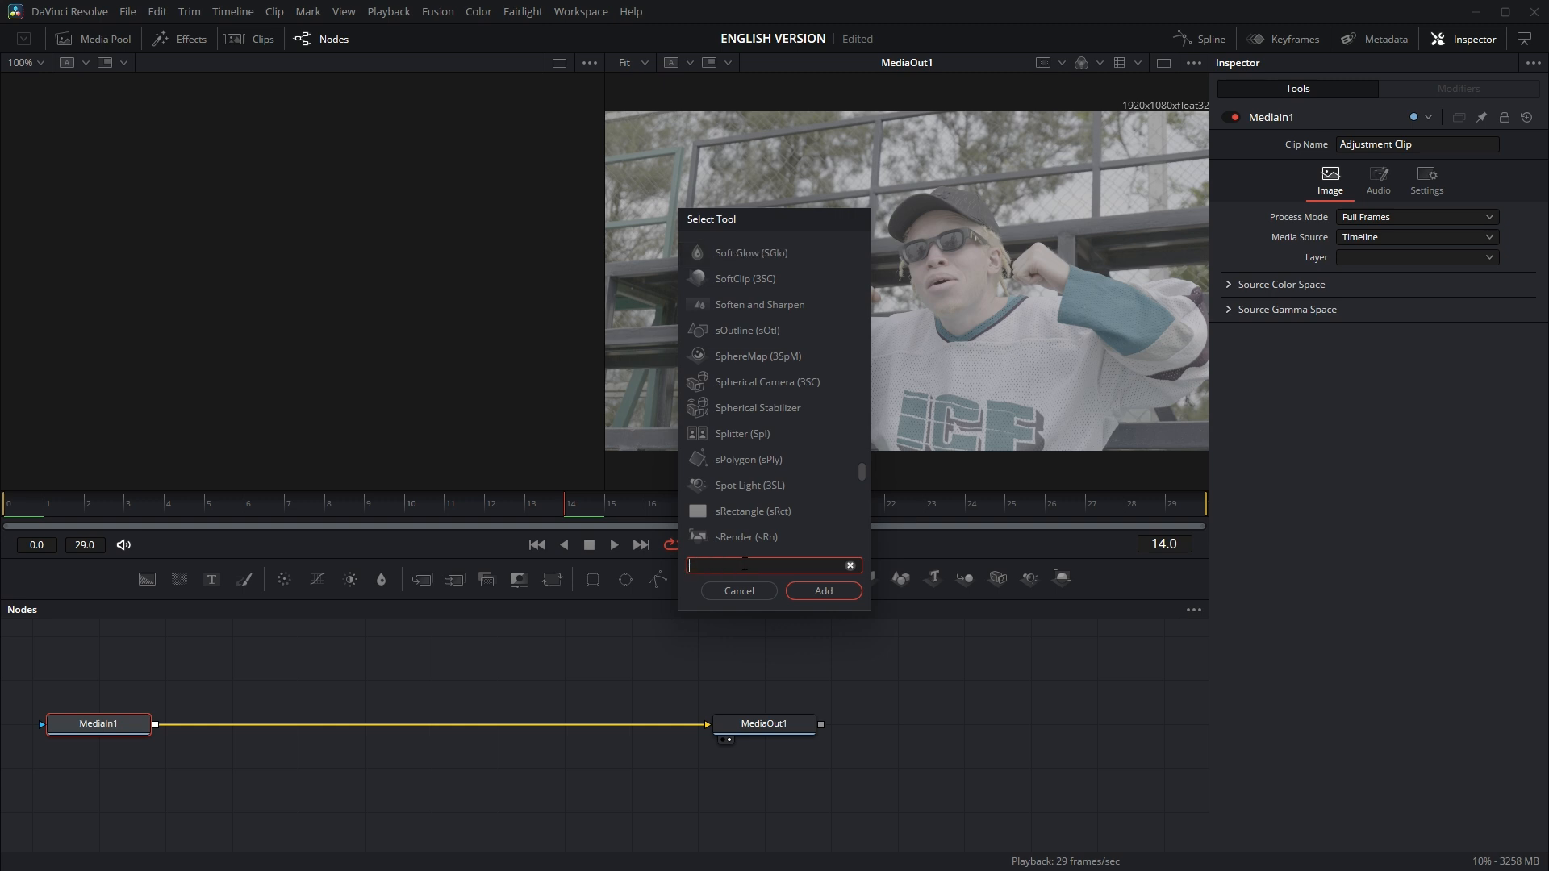
type("TRAN")
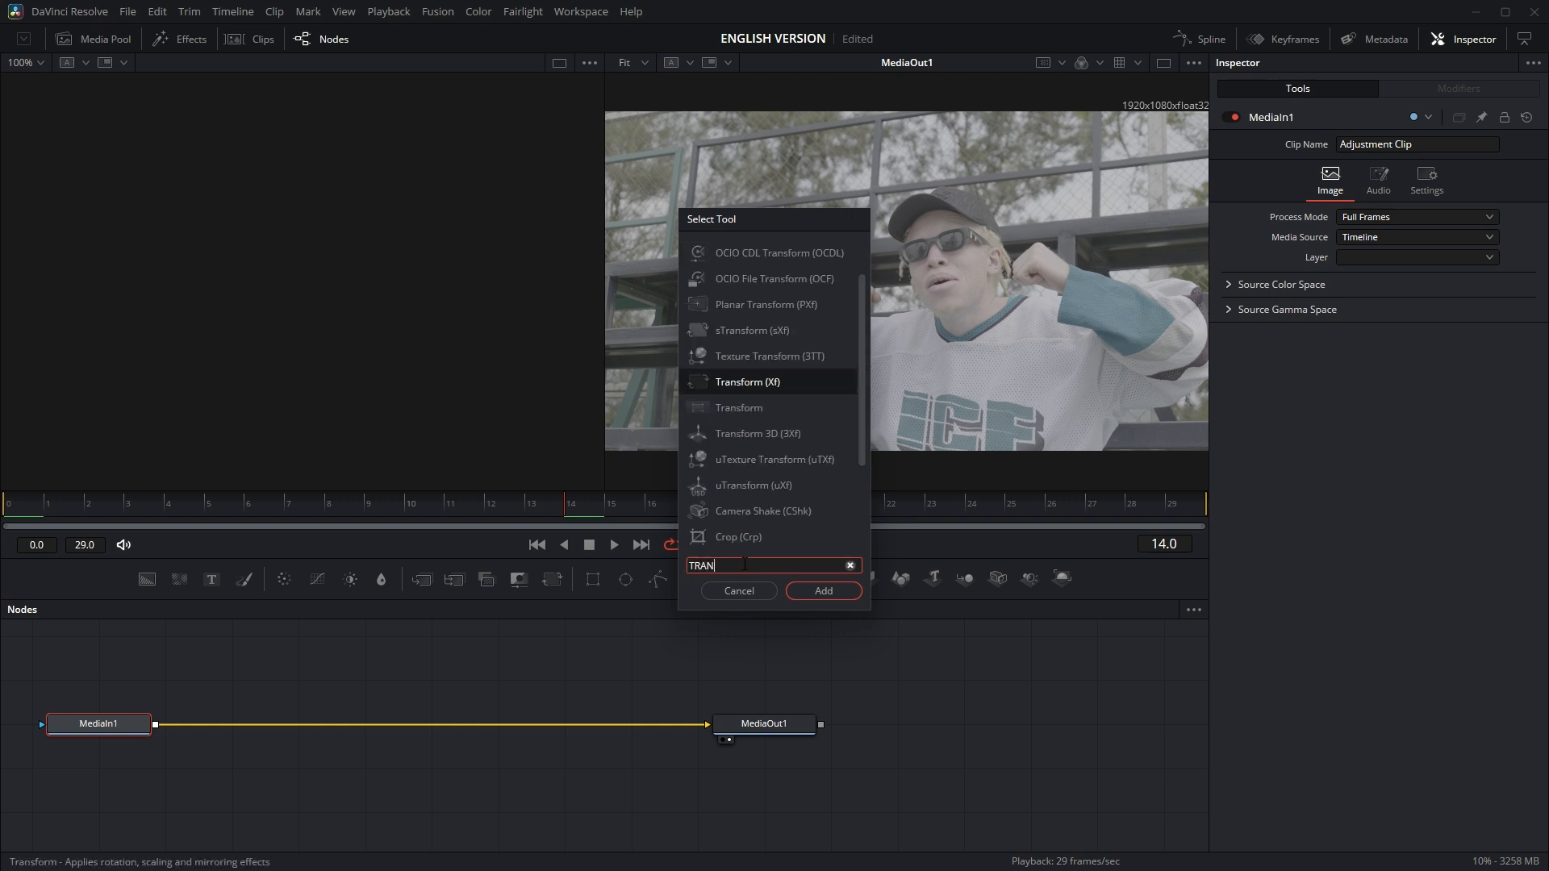
type("S")
left_click(725, 408)
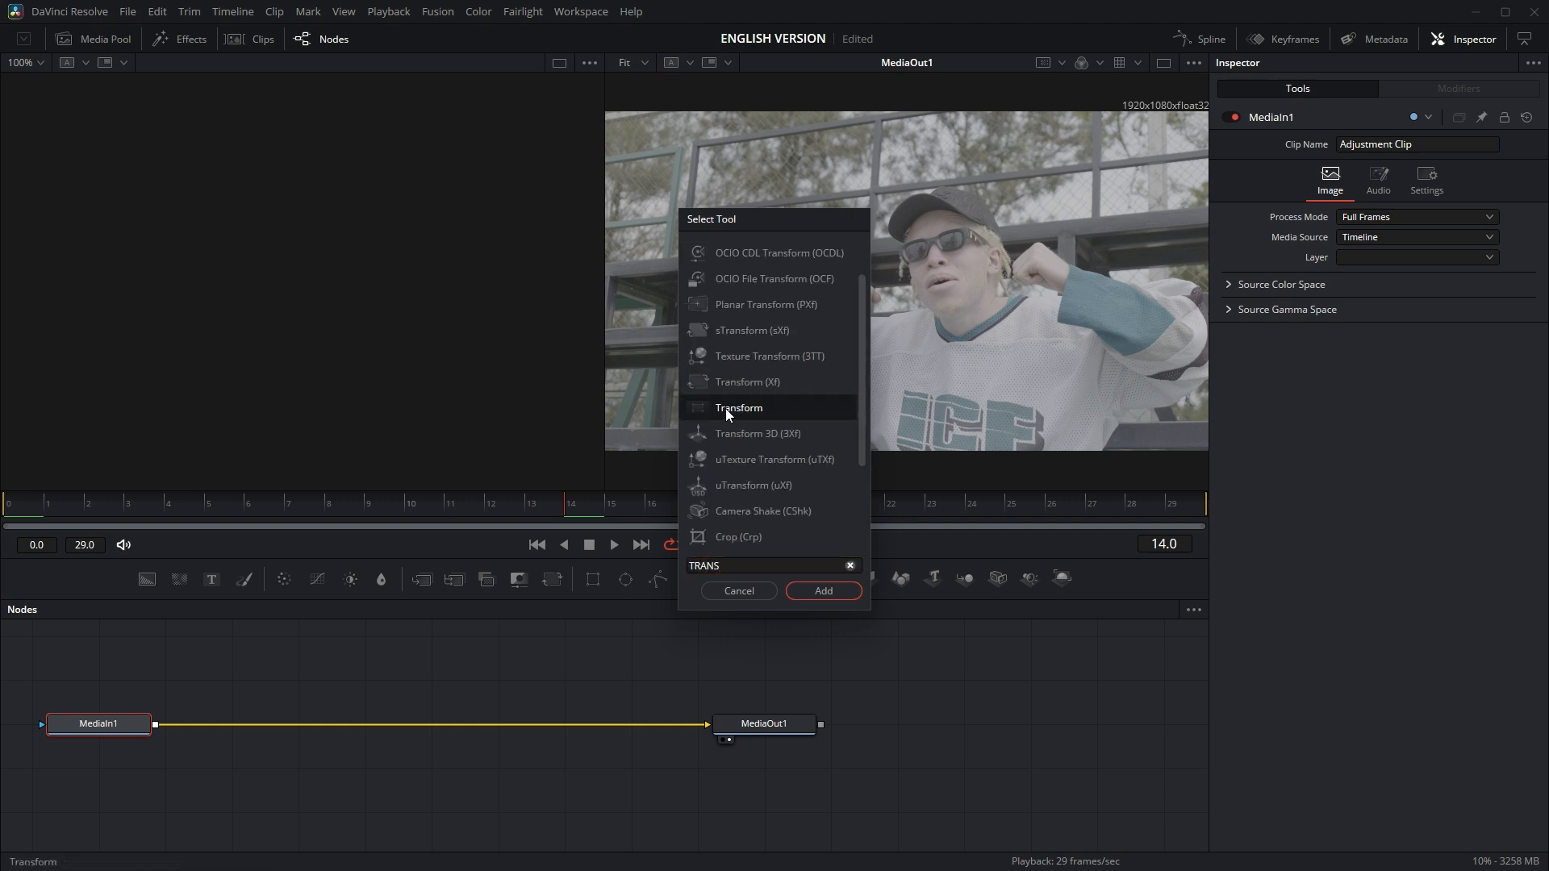
left_click(823, 591)
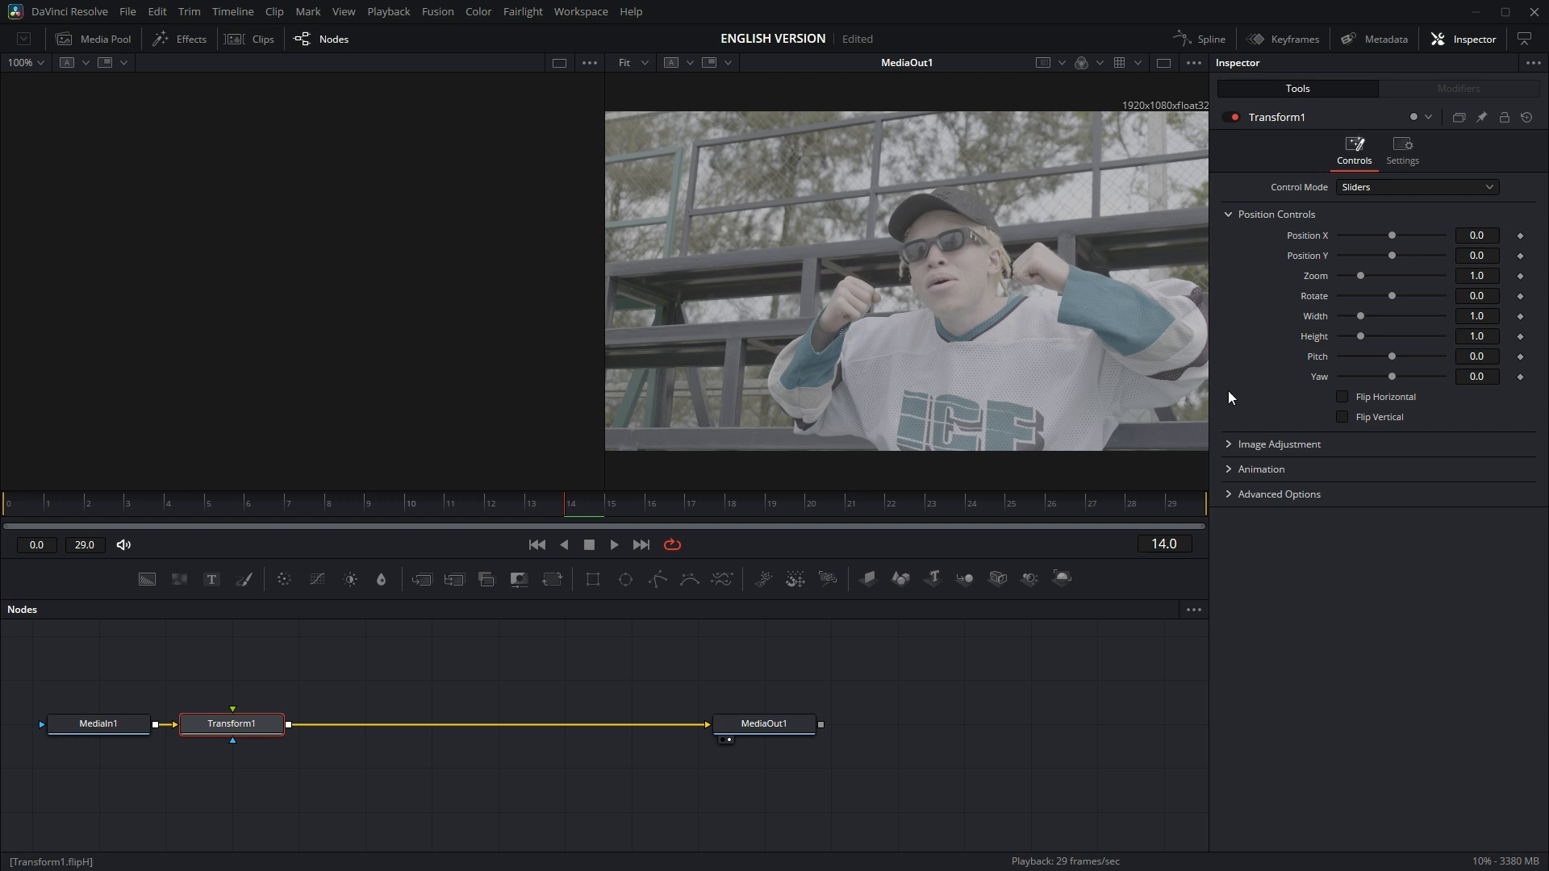
- Keyframe the Transform node's Zoom at 1.0 on frame 0 and frame 29
left_click_drag(456, 508, 12, 511)
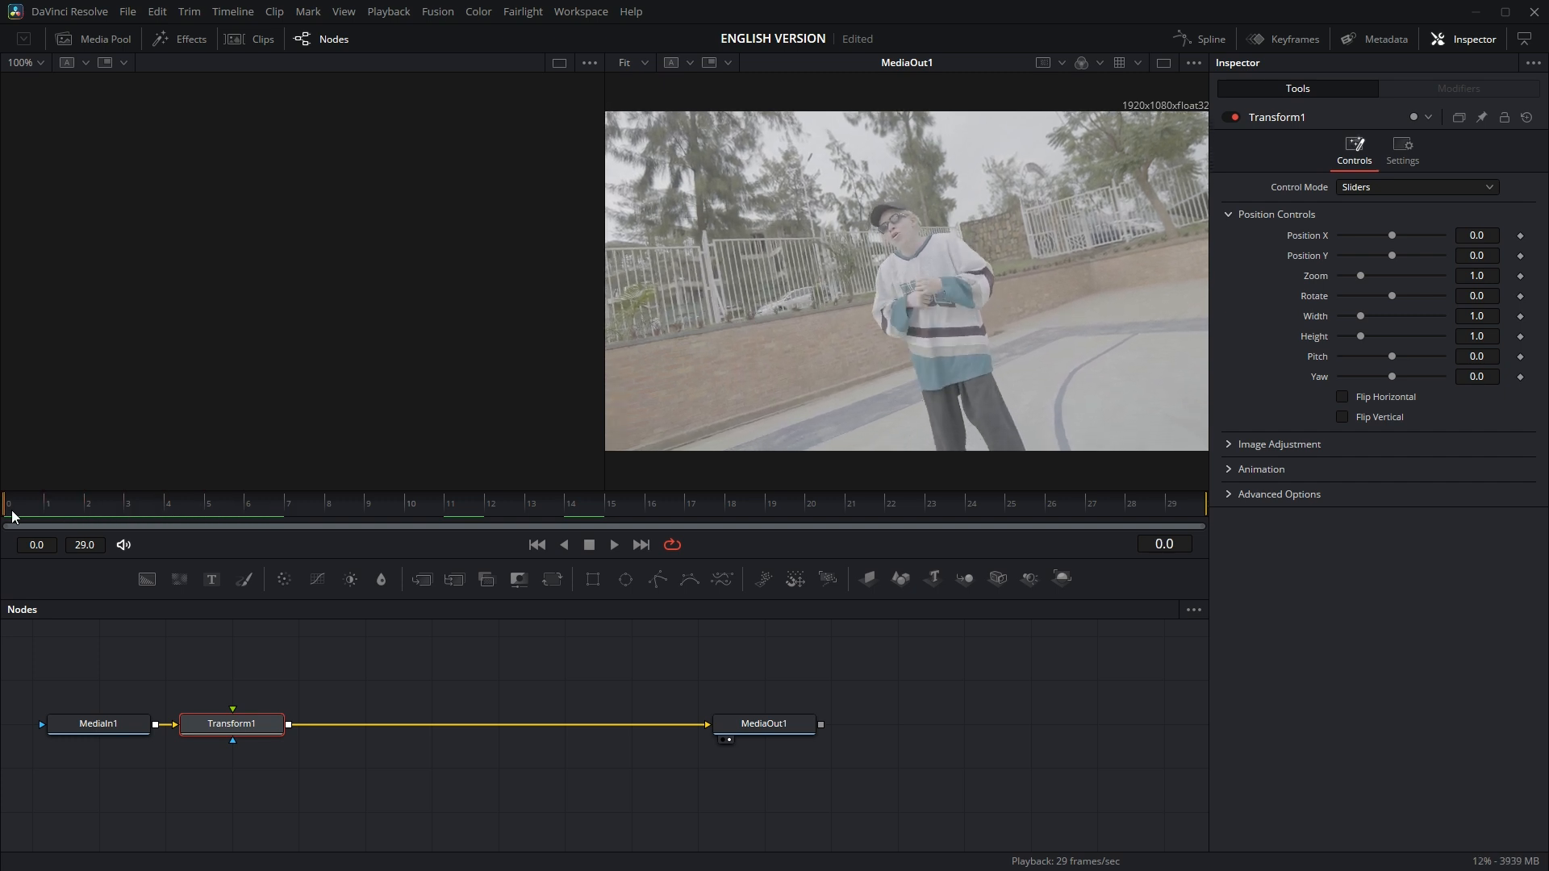
left_click(1519, 275)
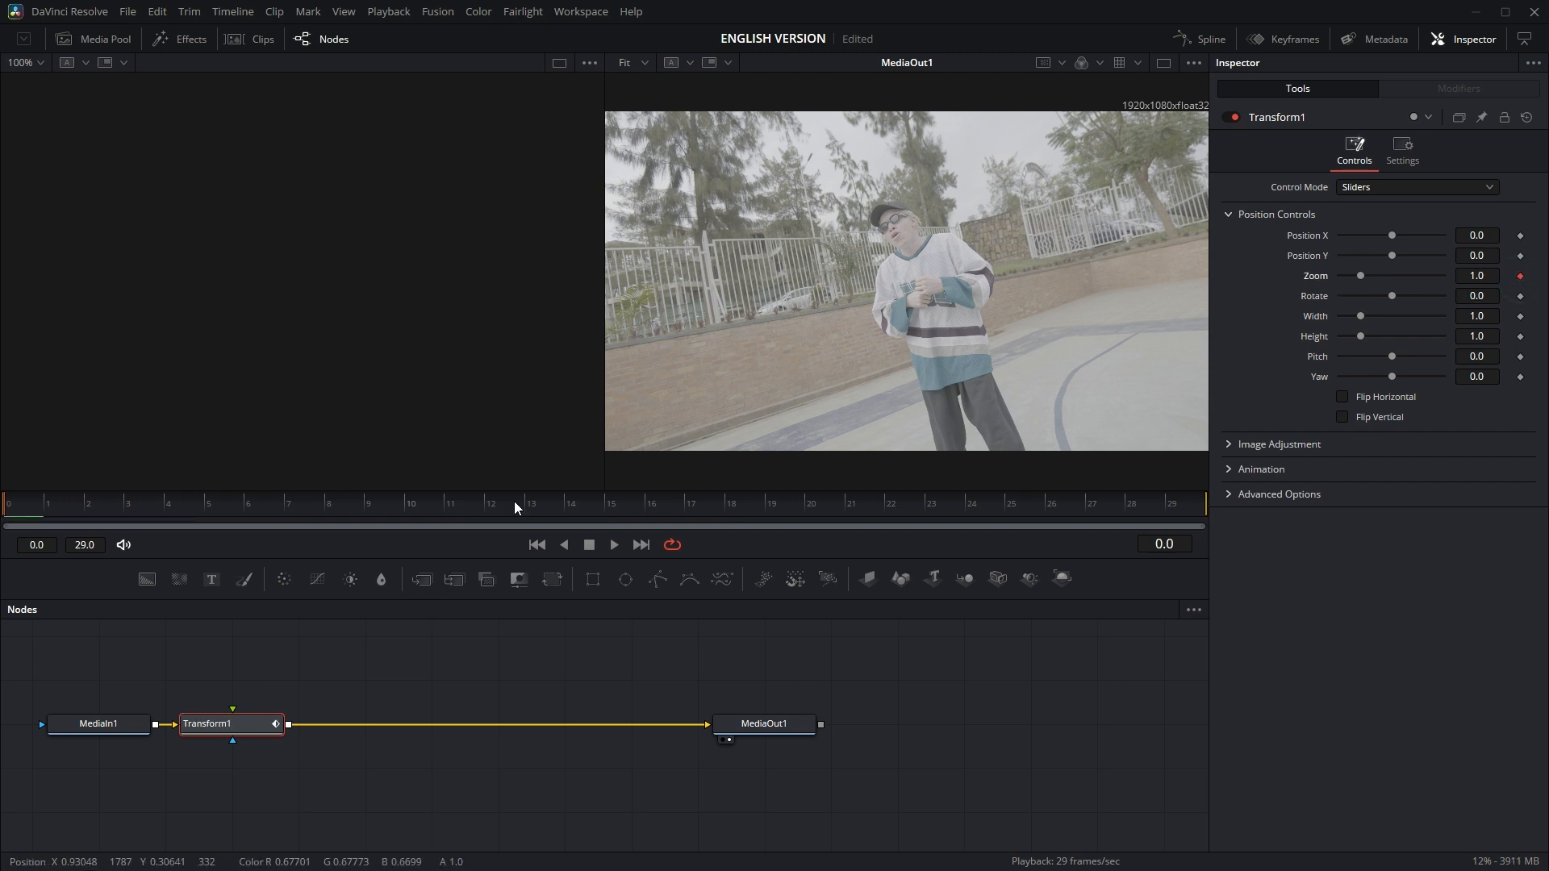
left_click_drag(505, 507, 1173, 510)
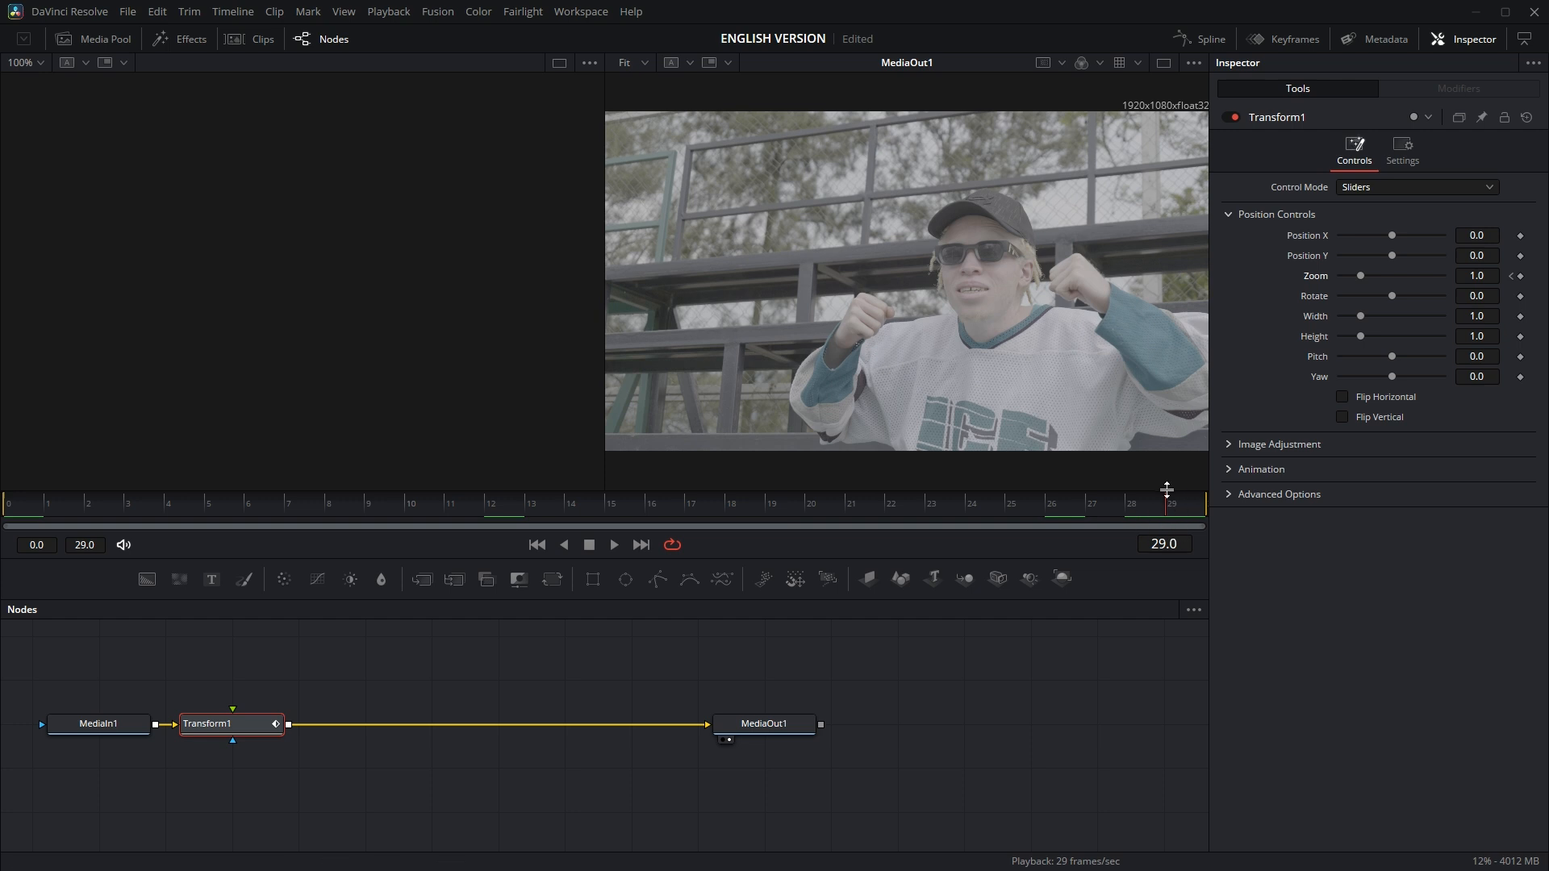
left_click(1521, 277)
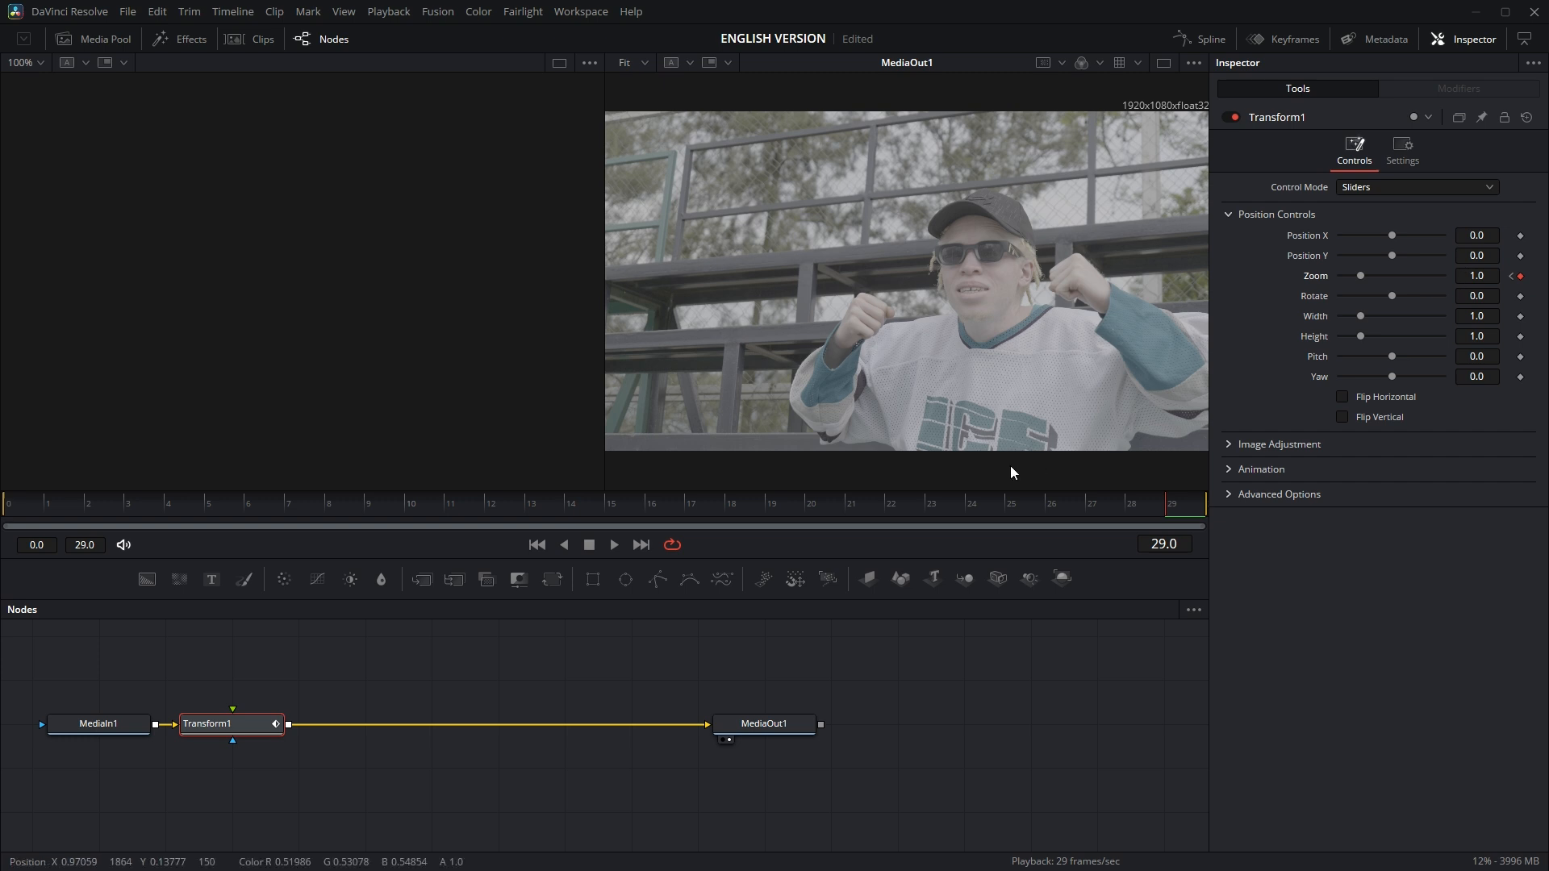
- Raise the Transform node's Zoom to about 2.02 on frame 14 and set its Motion Blur to 1.0
left_click_drag(611, 496, 572, 501)
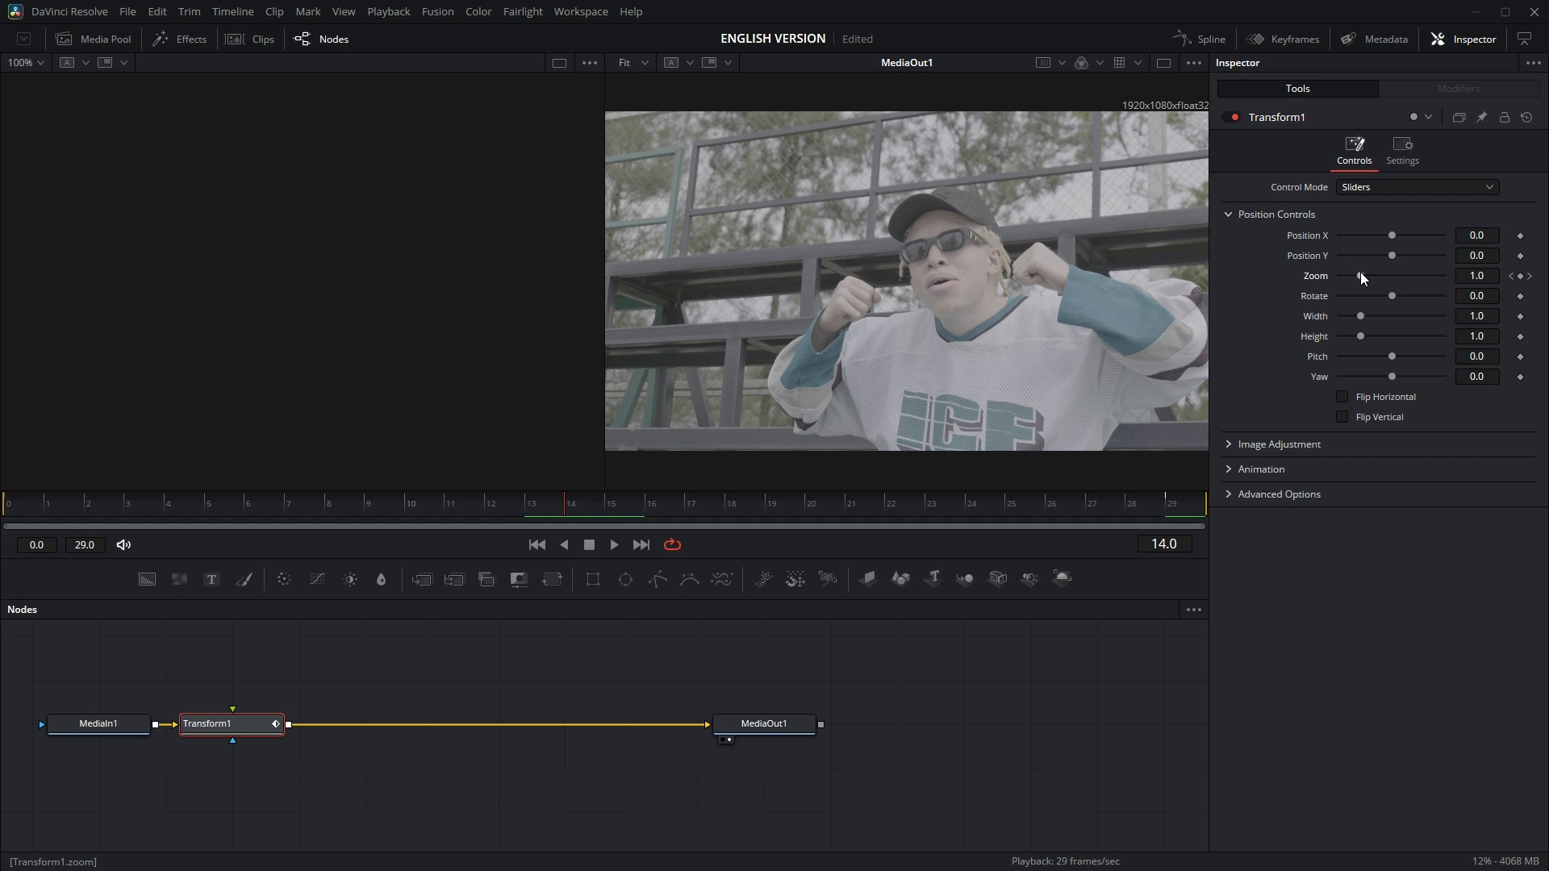
left_click_drag(1363, 278, 1392, 278)
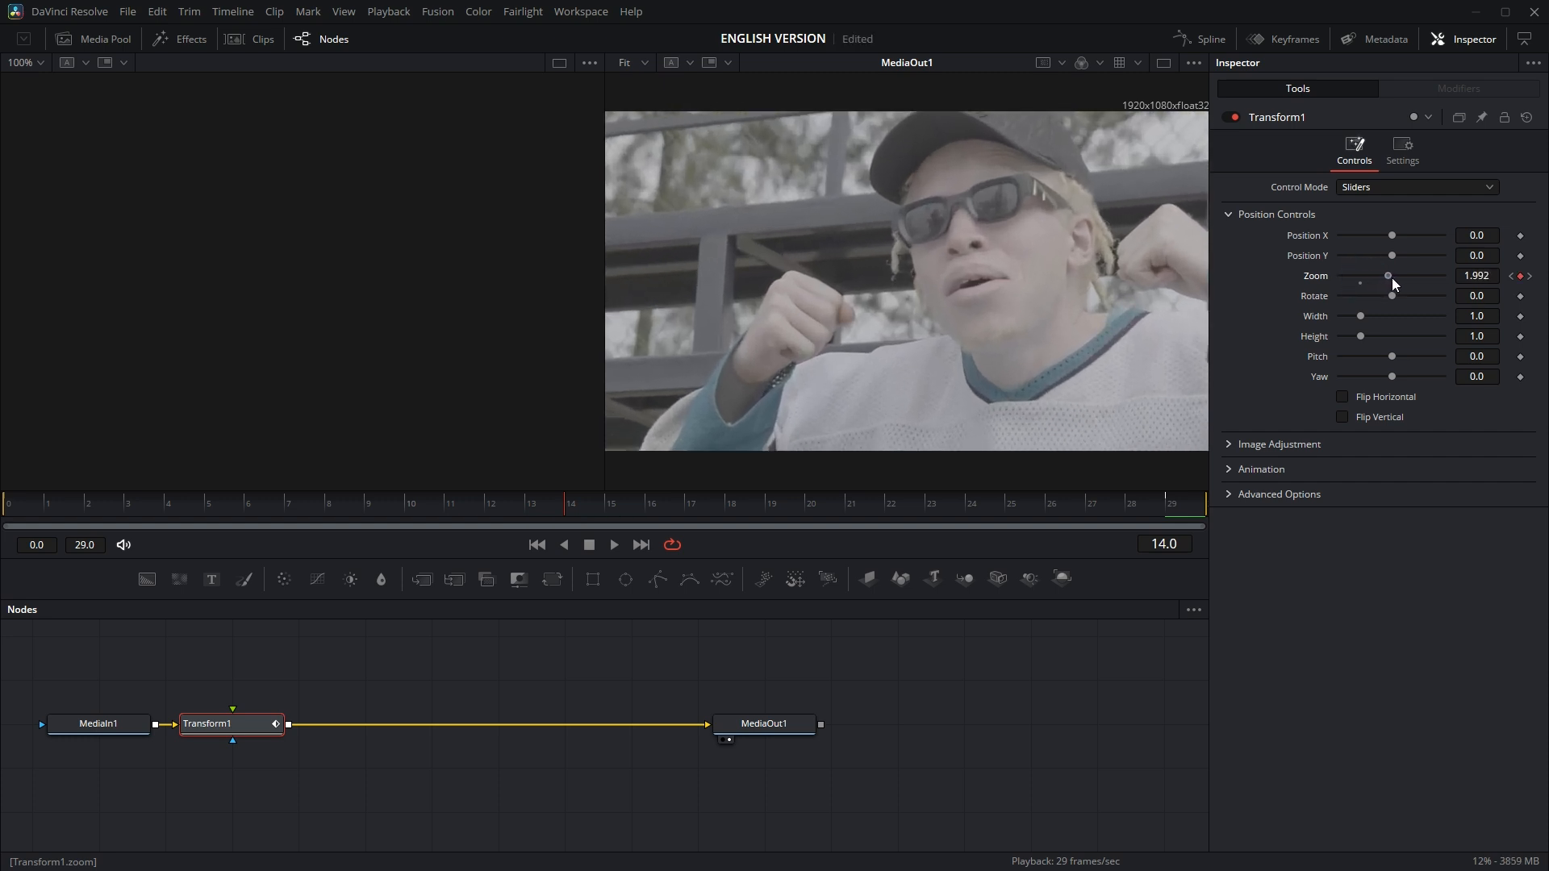
left_click(1223, 469)
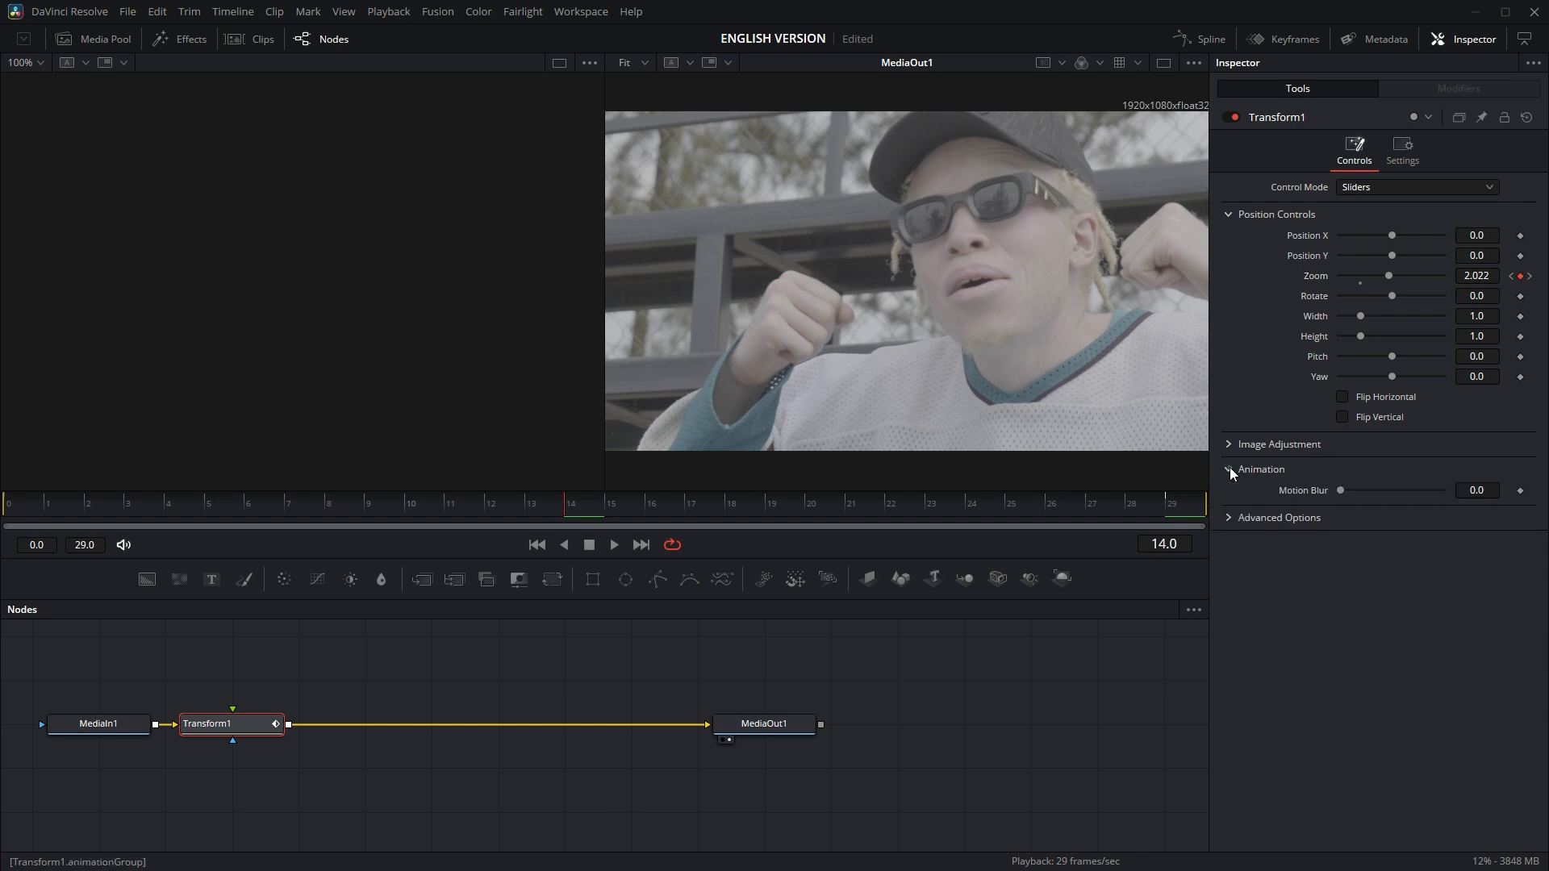
left_click(1341, 490)
left_click_drag(1372, 489, 1447, 488)
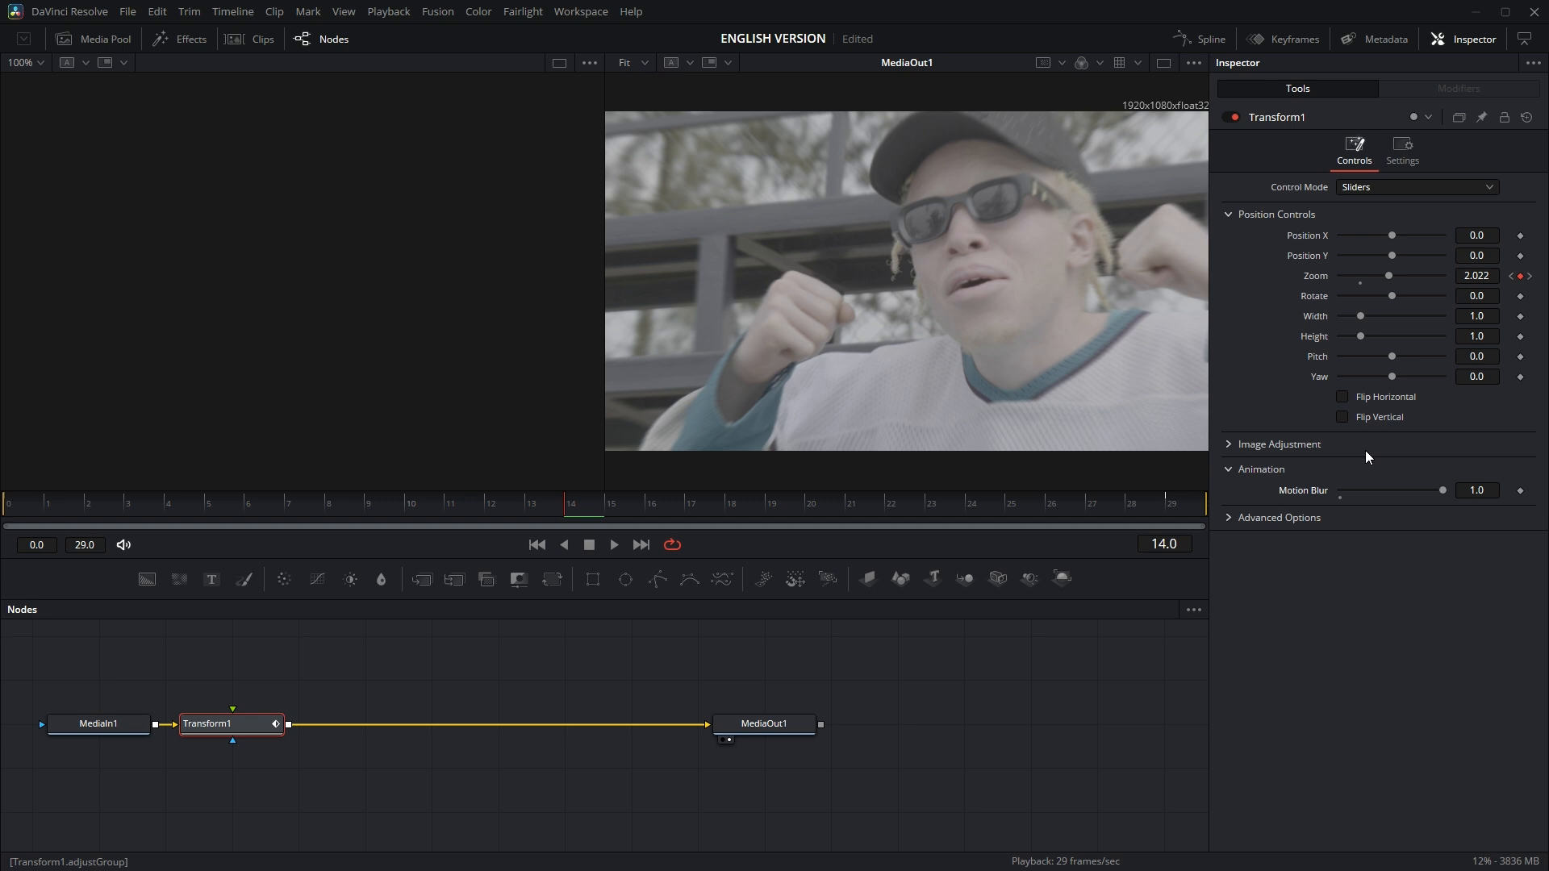
- Show Transform1's Zoom curve in the Spline editor and smooth all of its keyframes
left_click(1210, 39)
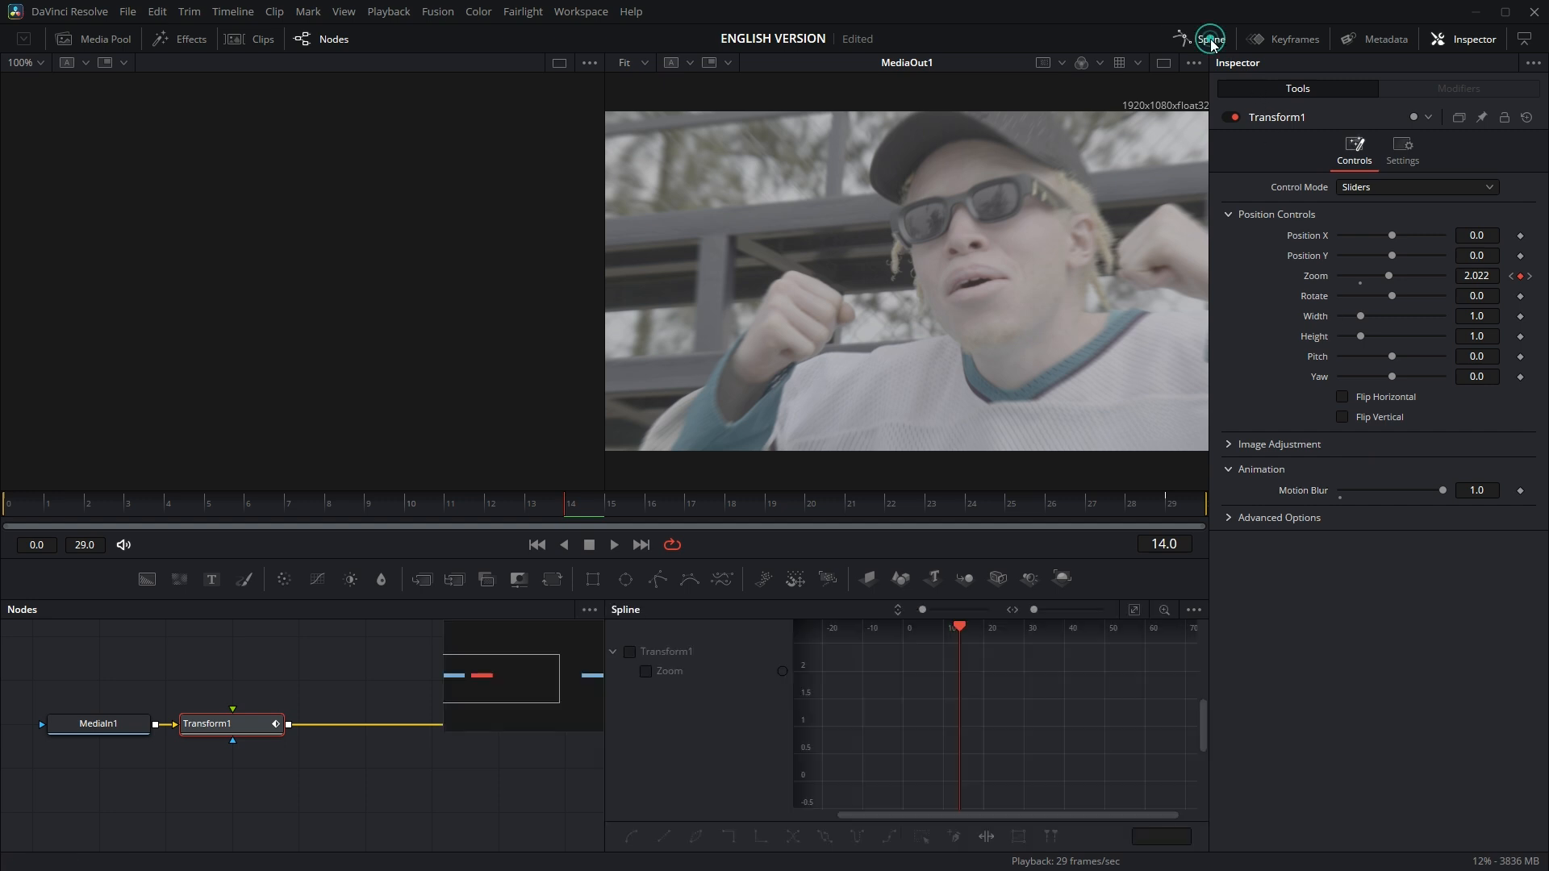
left_click(630, 654)
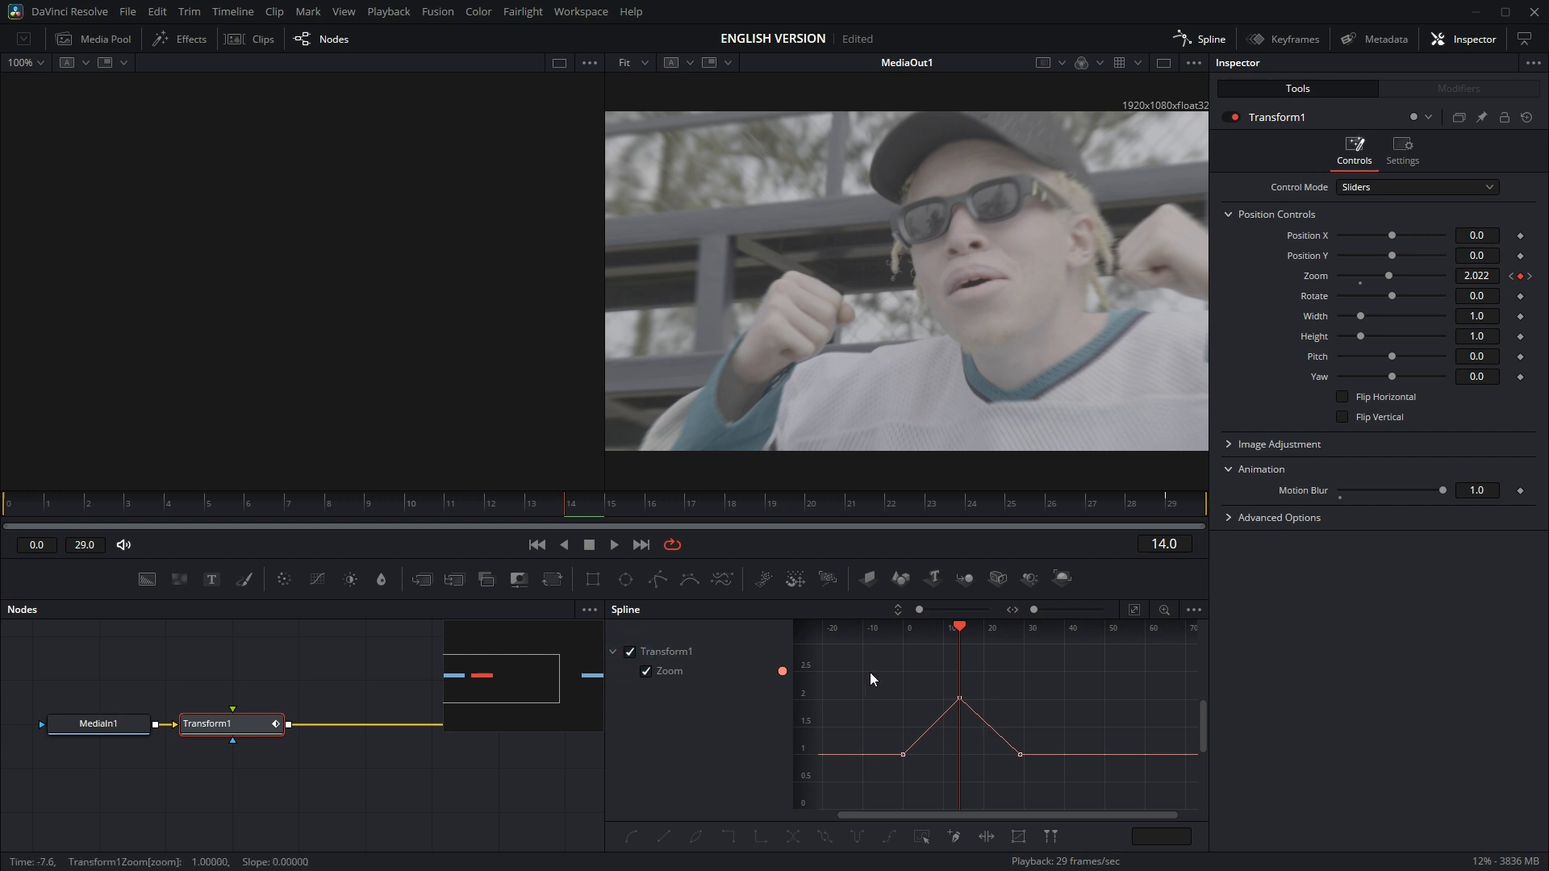
left_click_drag(876, 671, 1072, 783)
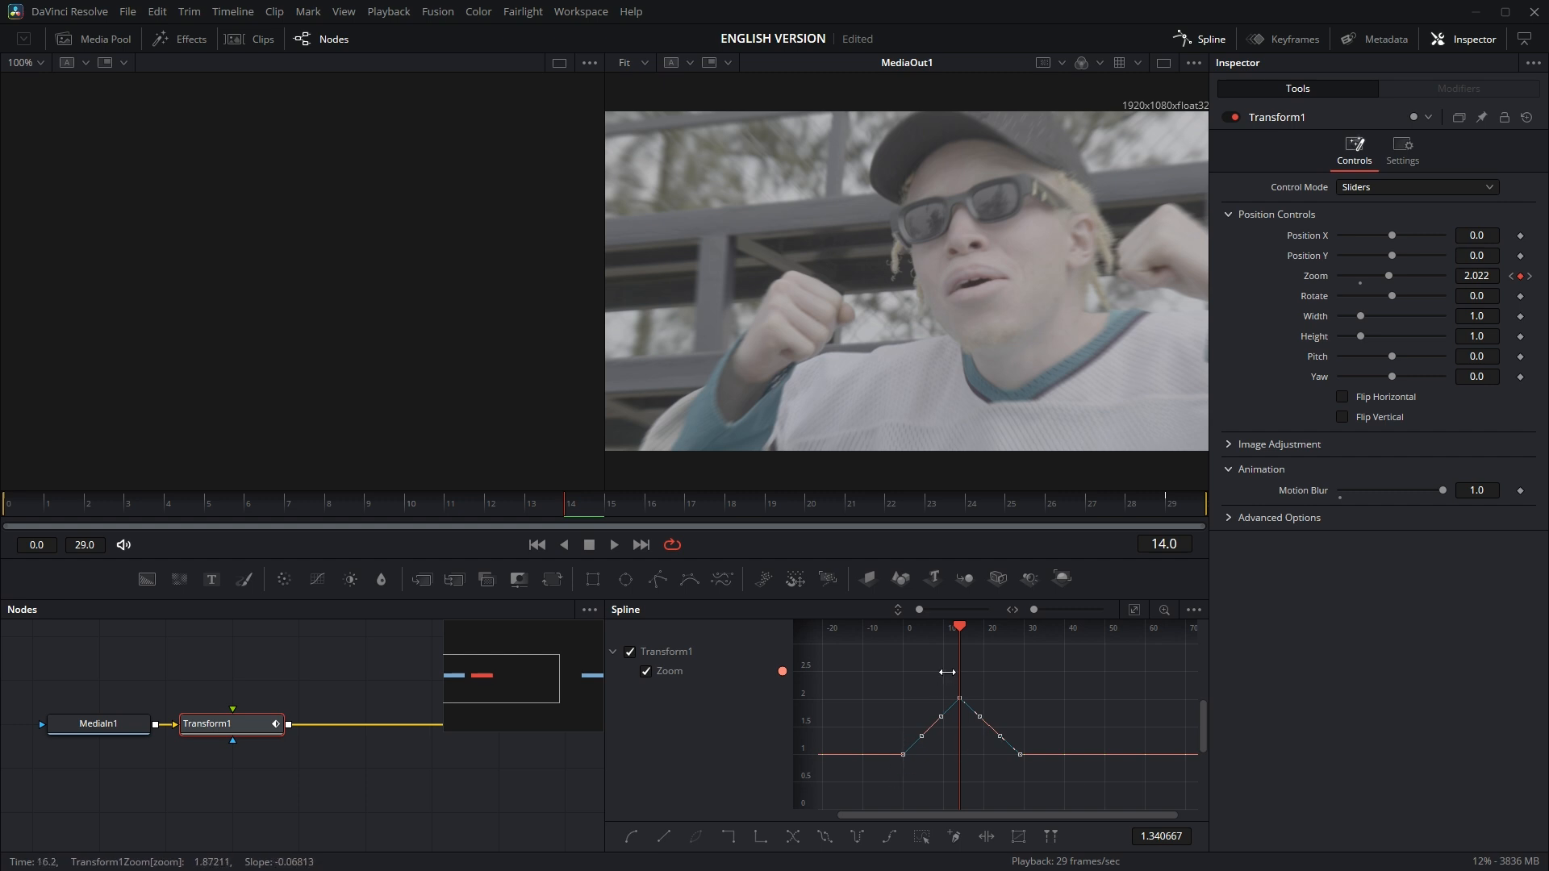
key("shift+s")
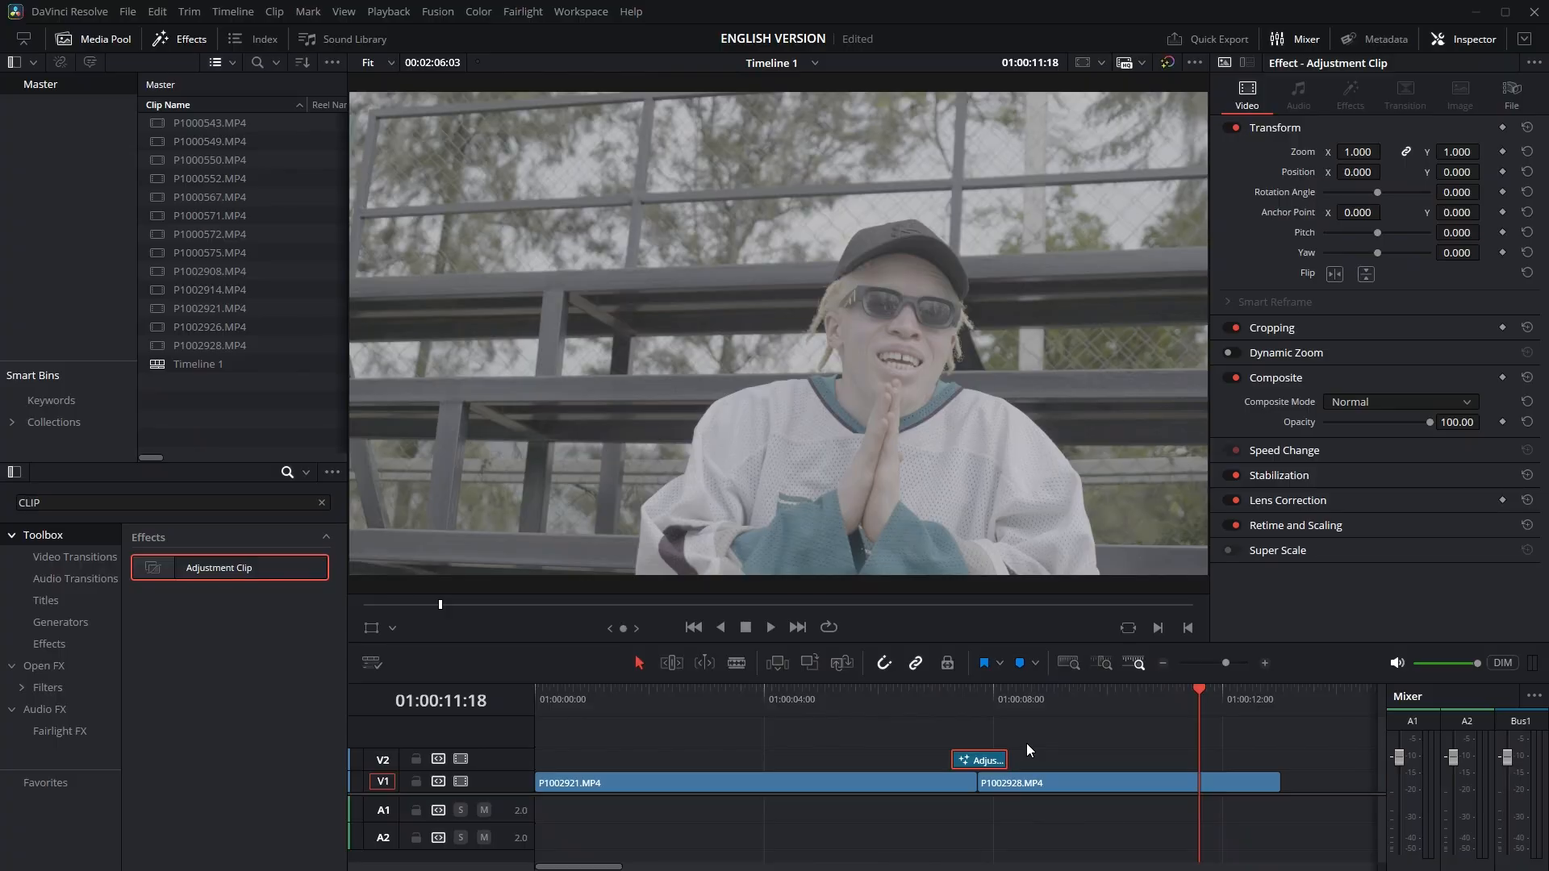
- Open the adjustment clip over the cut between the two P1002908.MP4 clips in the Fusion page
scroll(1026, 744, "down", 5)
left_click(797, 694)
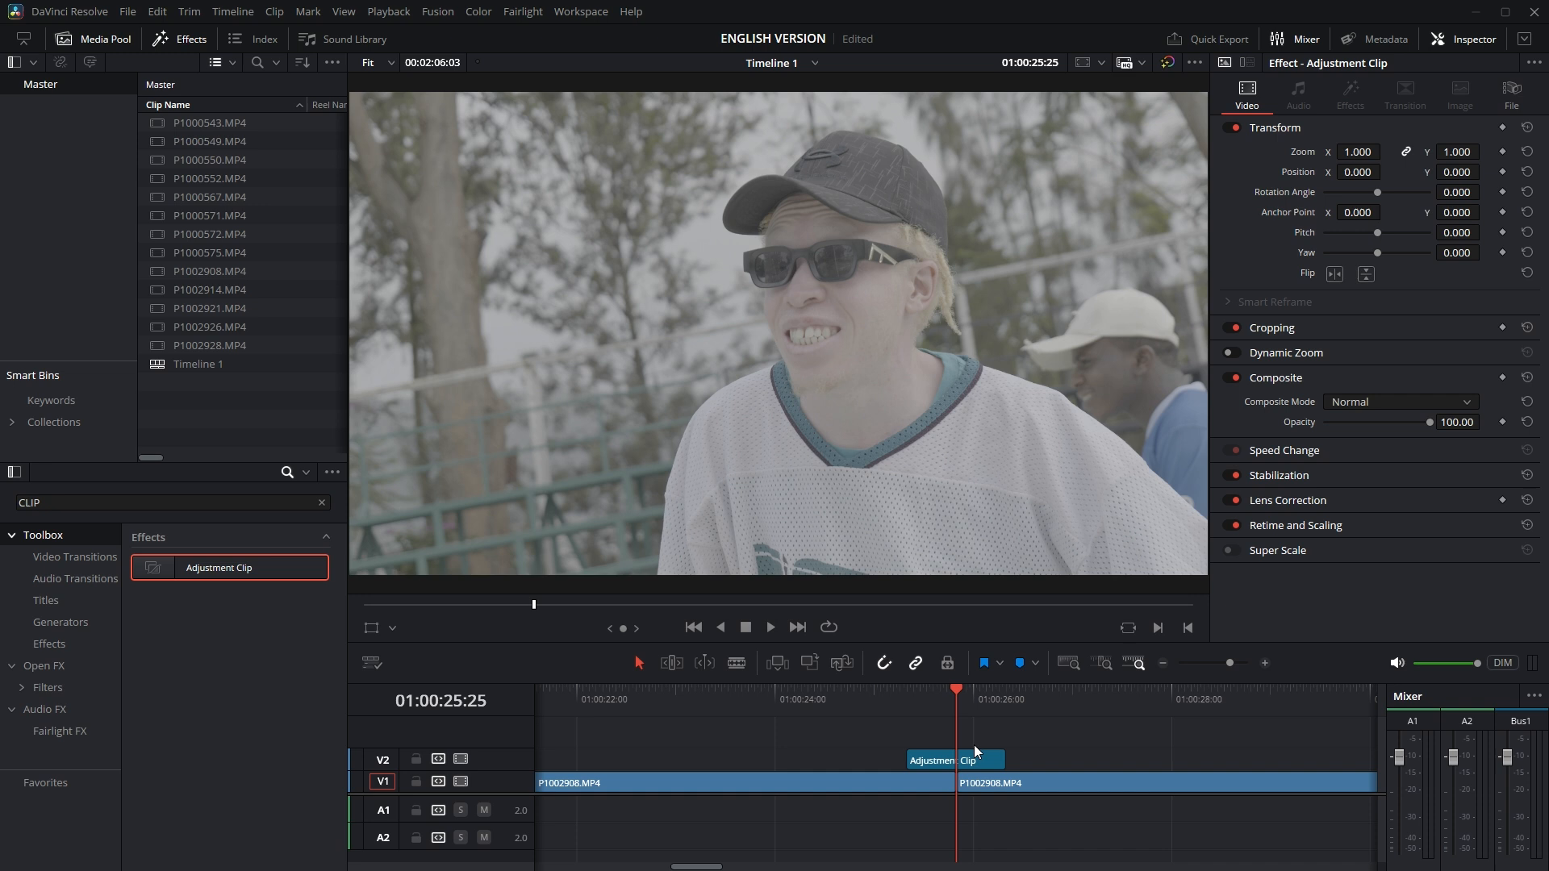
left_click(946, 761)
left_click(589, 12)
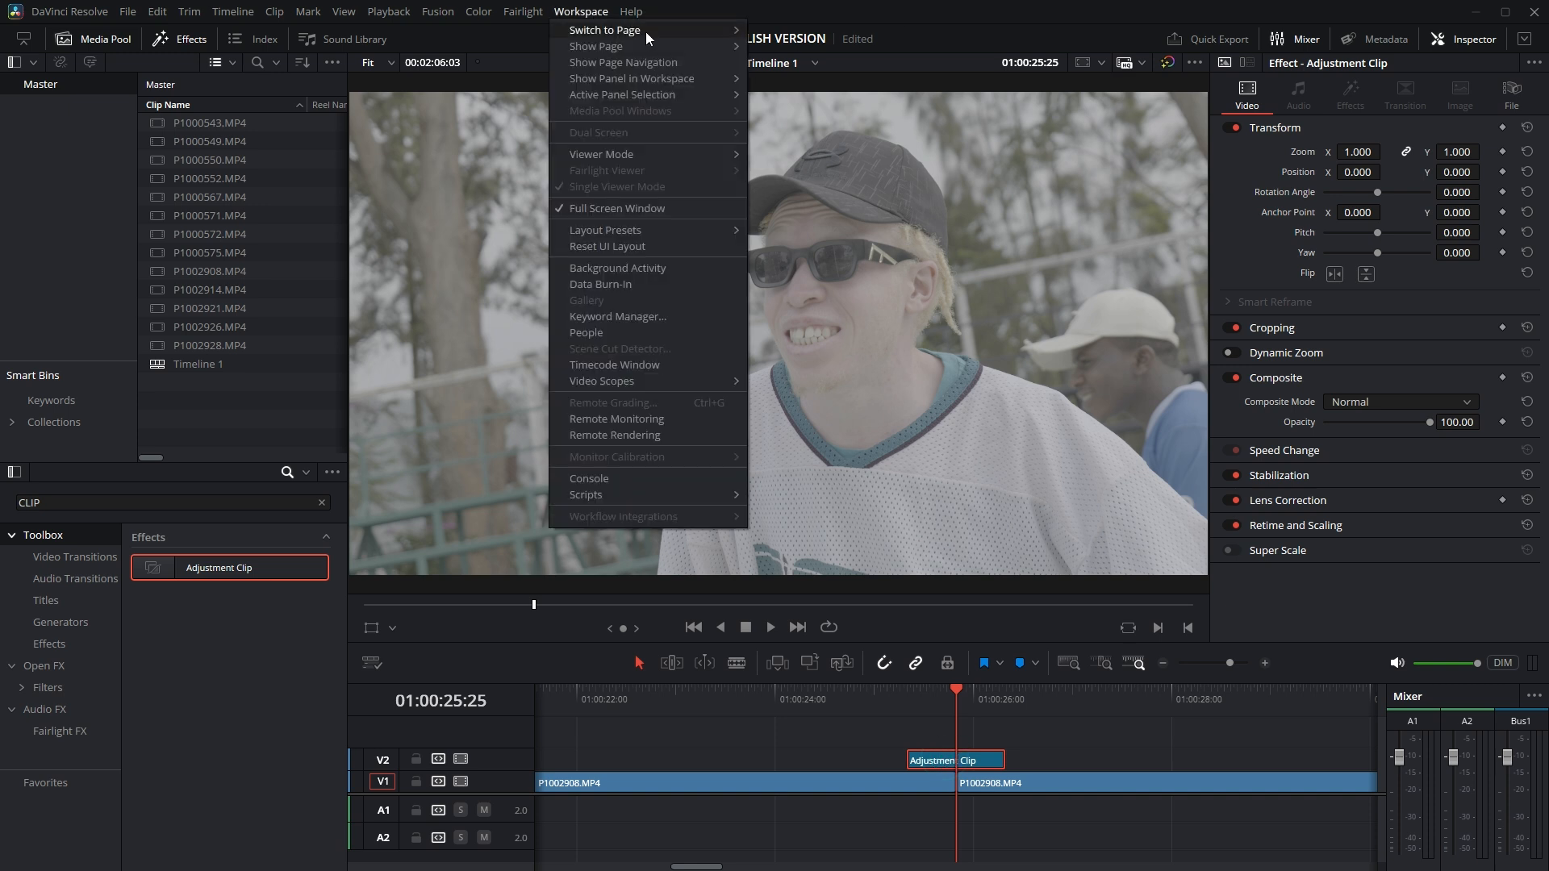
mouse_move(646, 38)
left_click(815, 81)
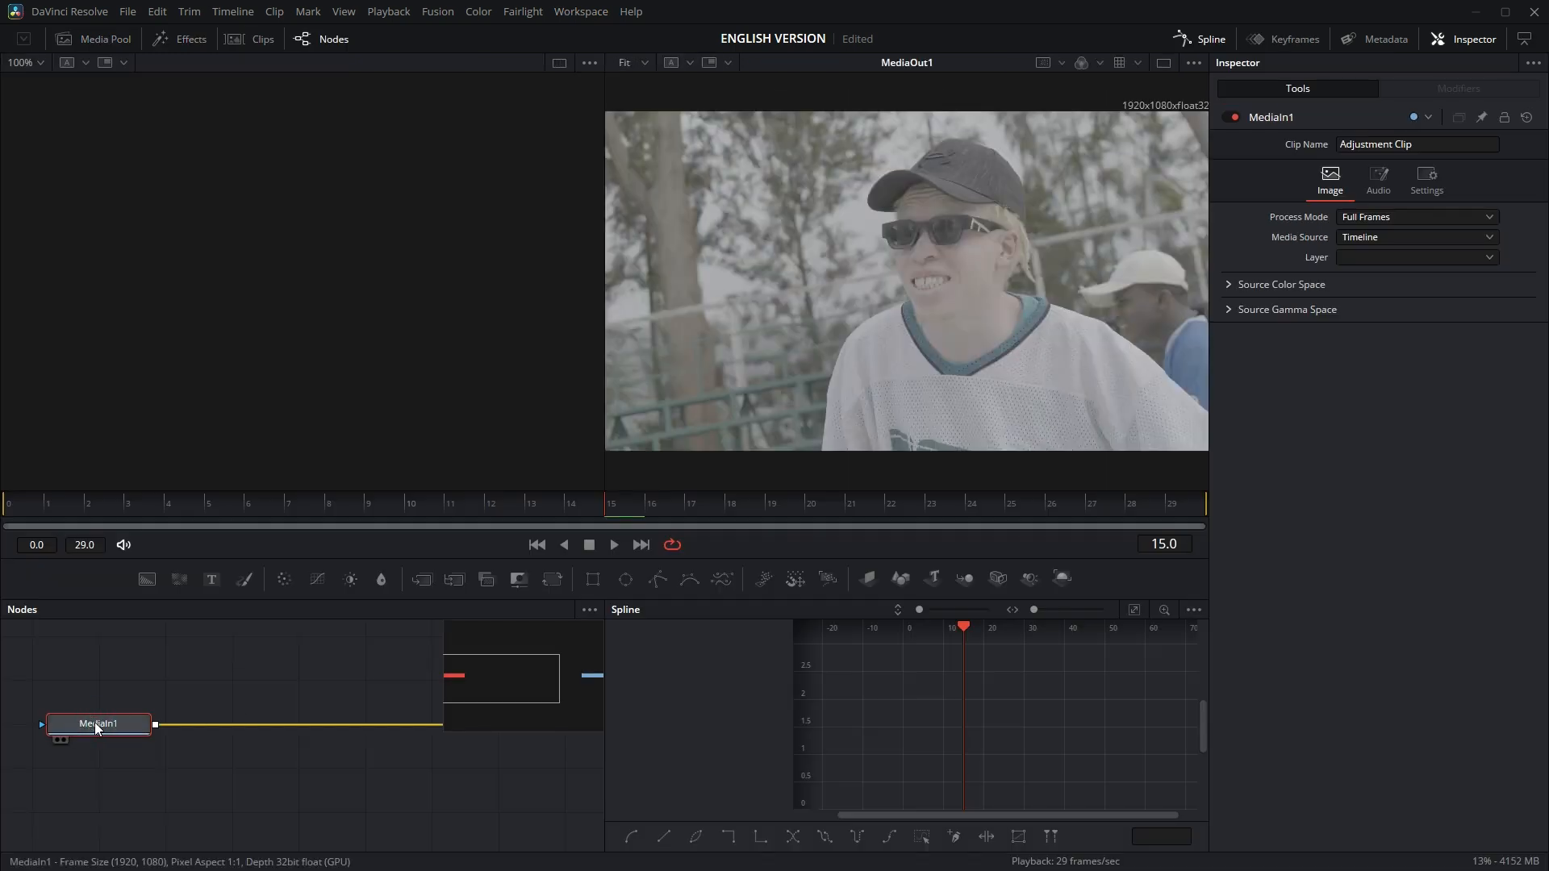
- Add a Brightness / Contrast (BC) node between MediaIn1 and MediaOut1
key("shift+space")
type("Transform")
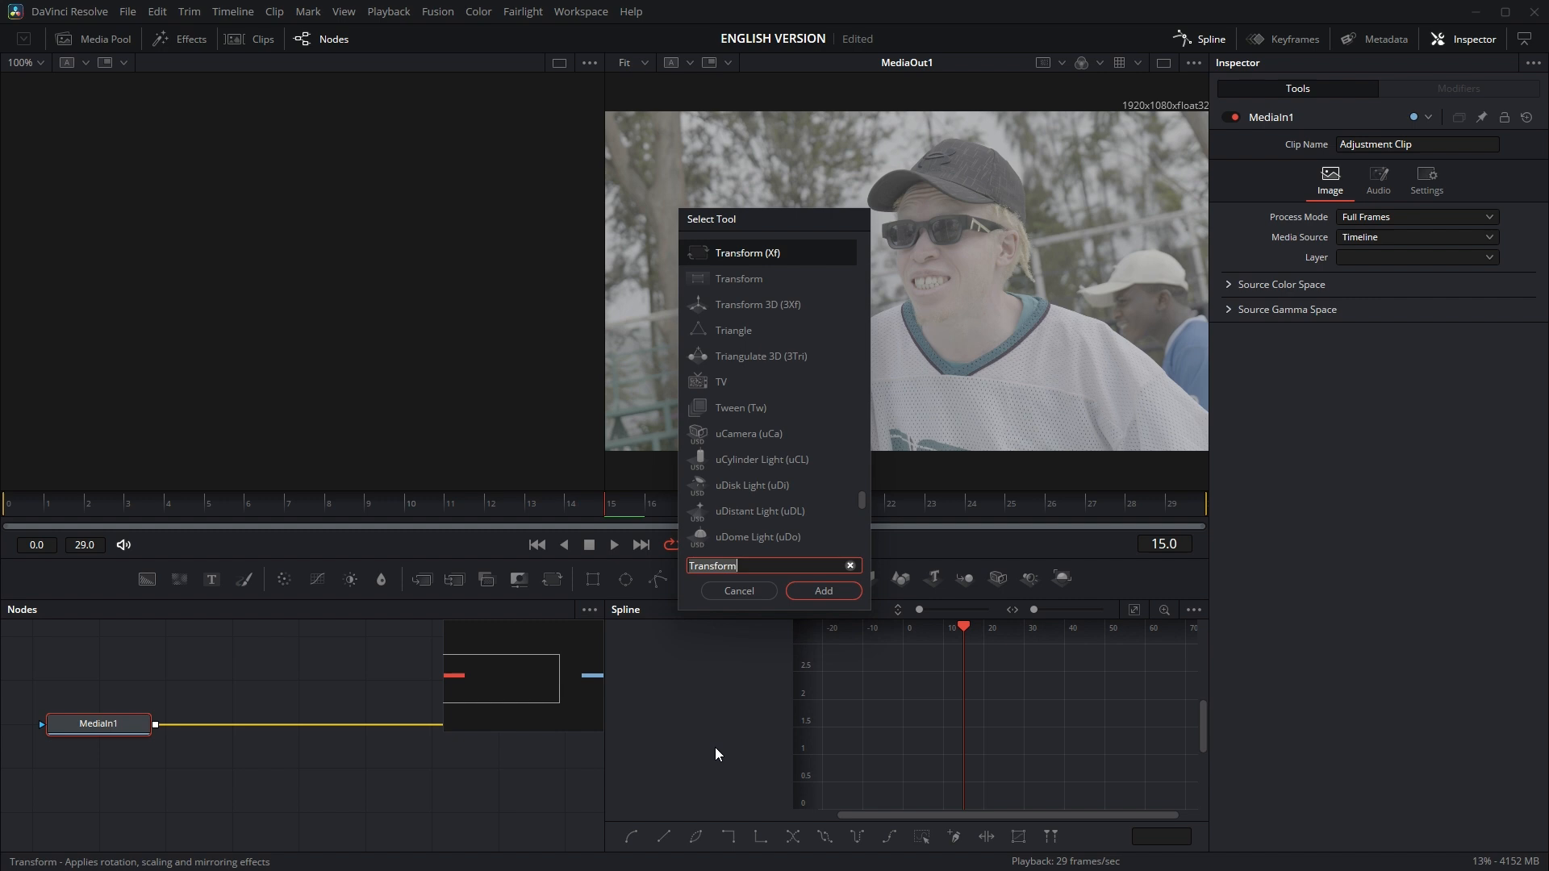
key("ctrl+a")
type("BRIG")
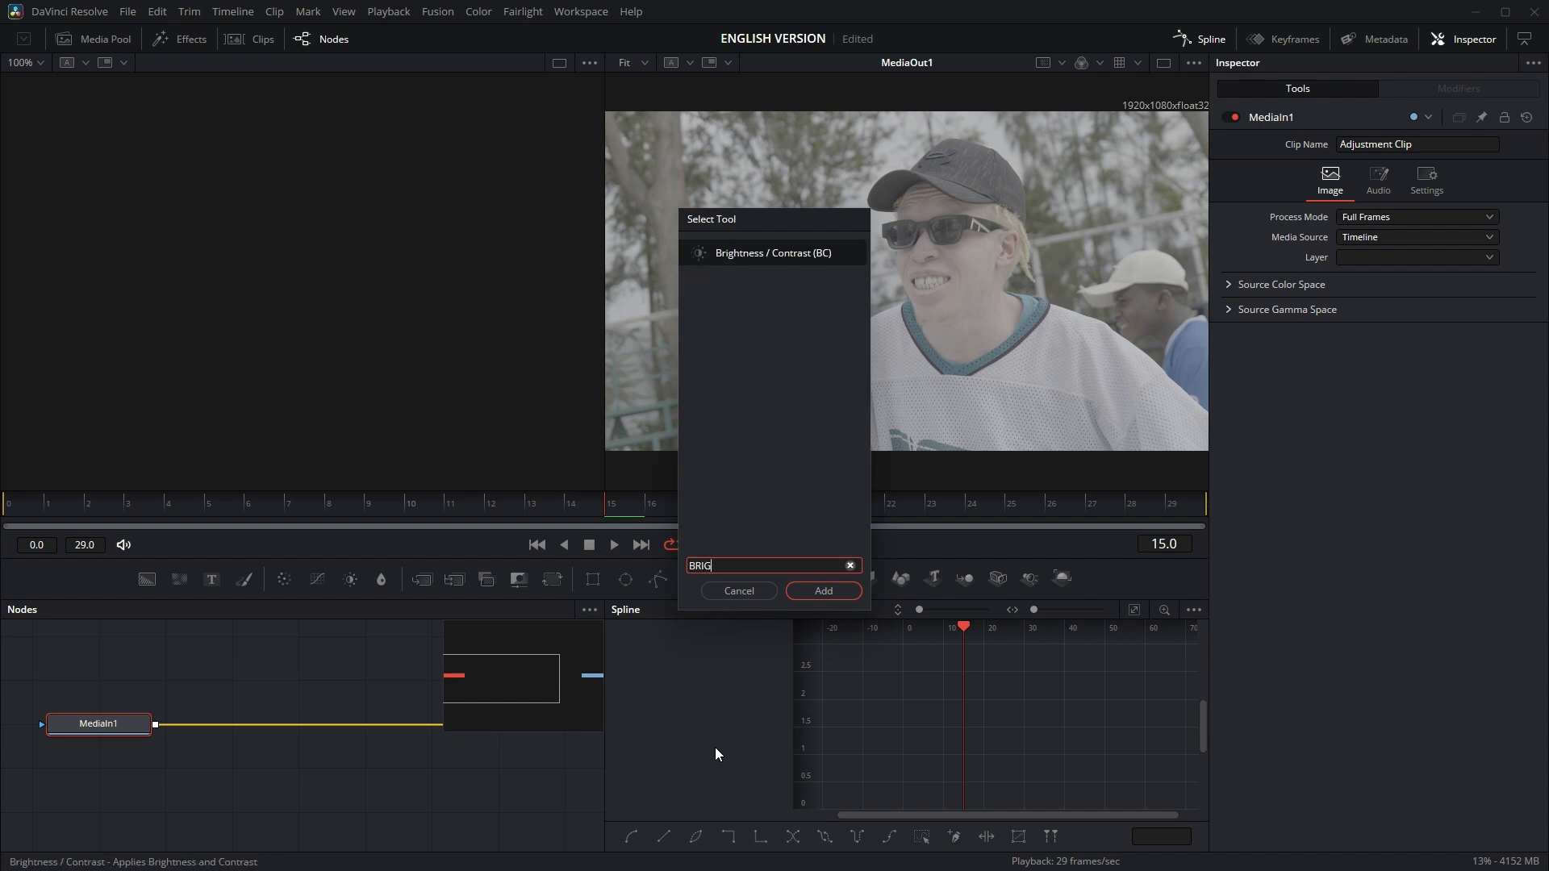
left_click(773, 250)
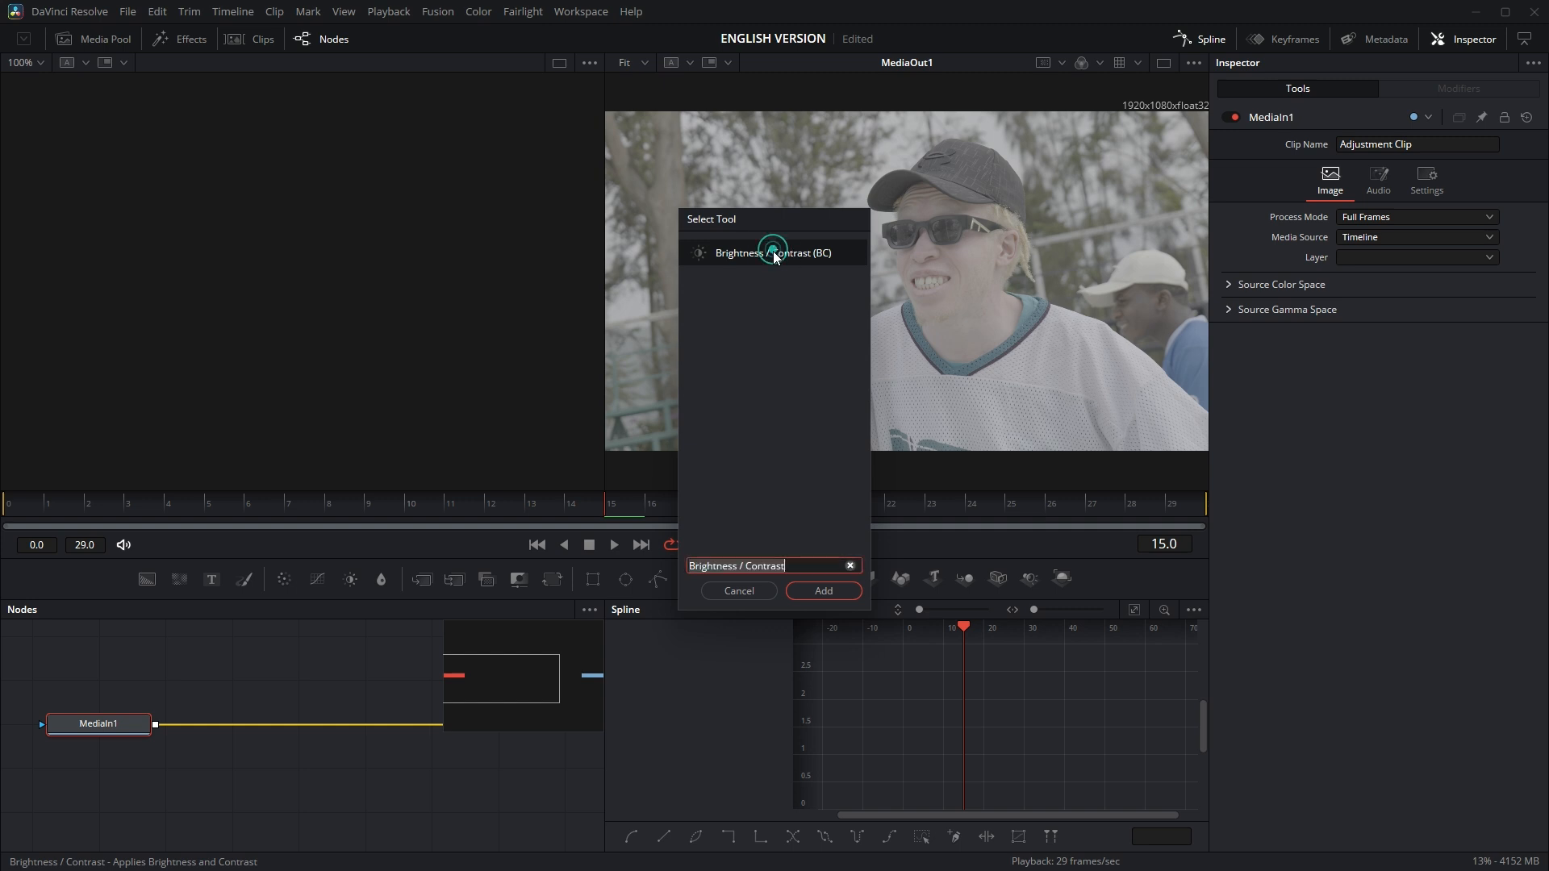
left_click(828, 592)
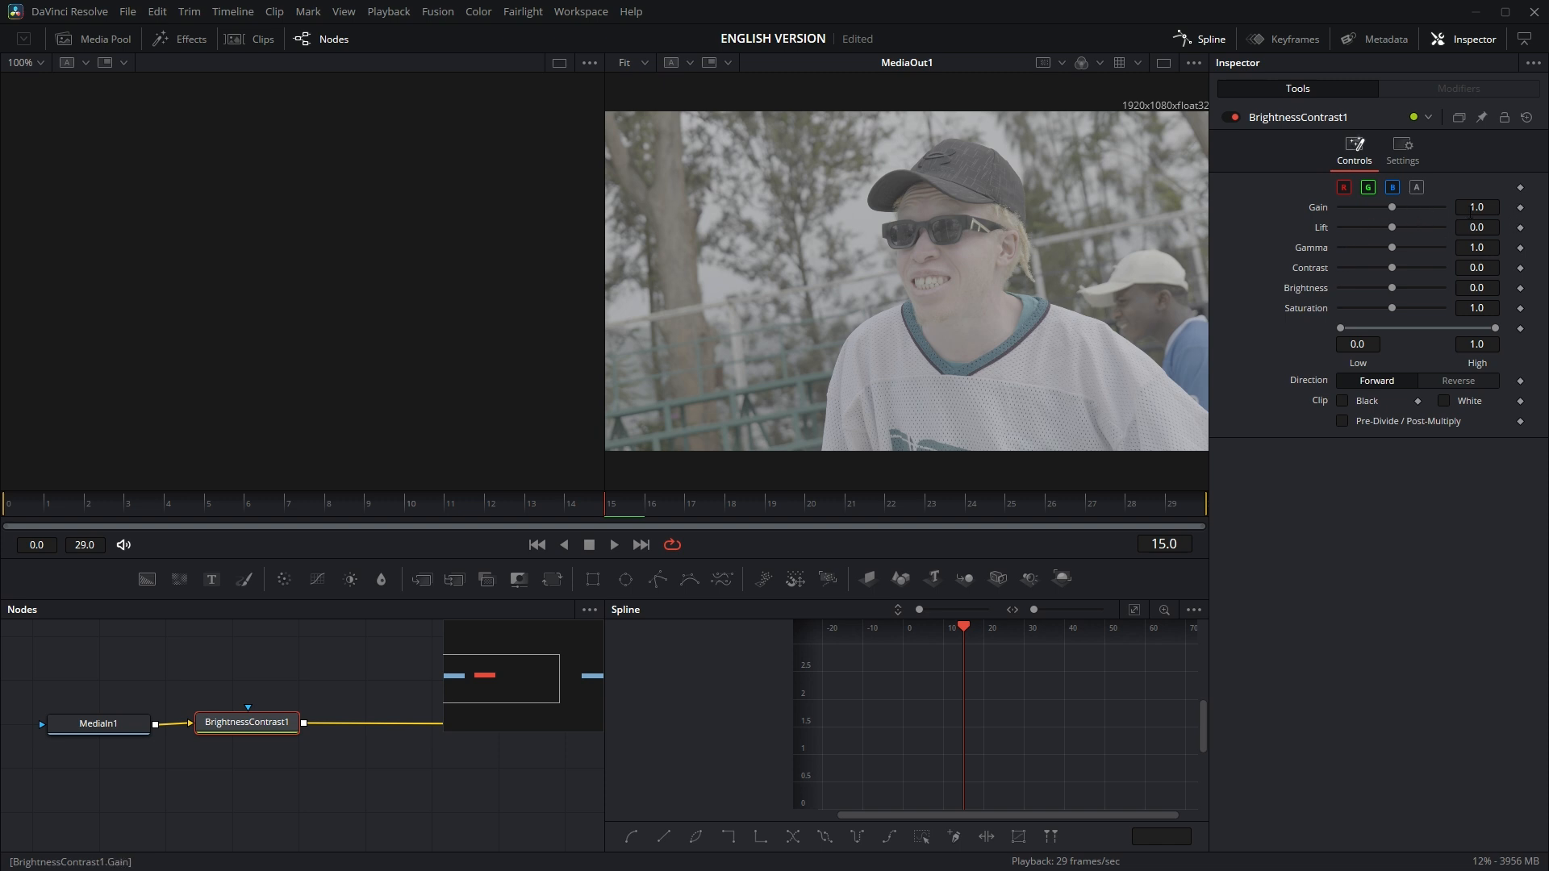
- Keyframe the Brightness / Contrast node's Gain at 1.0 on frame 0 and frame 29
left_click_drag(84, 505, 2, 505)
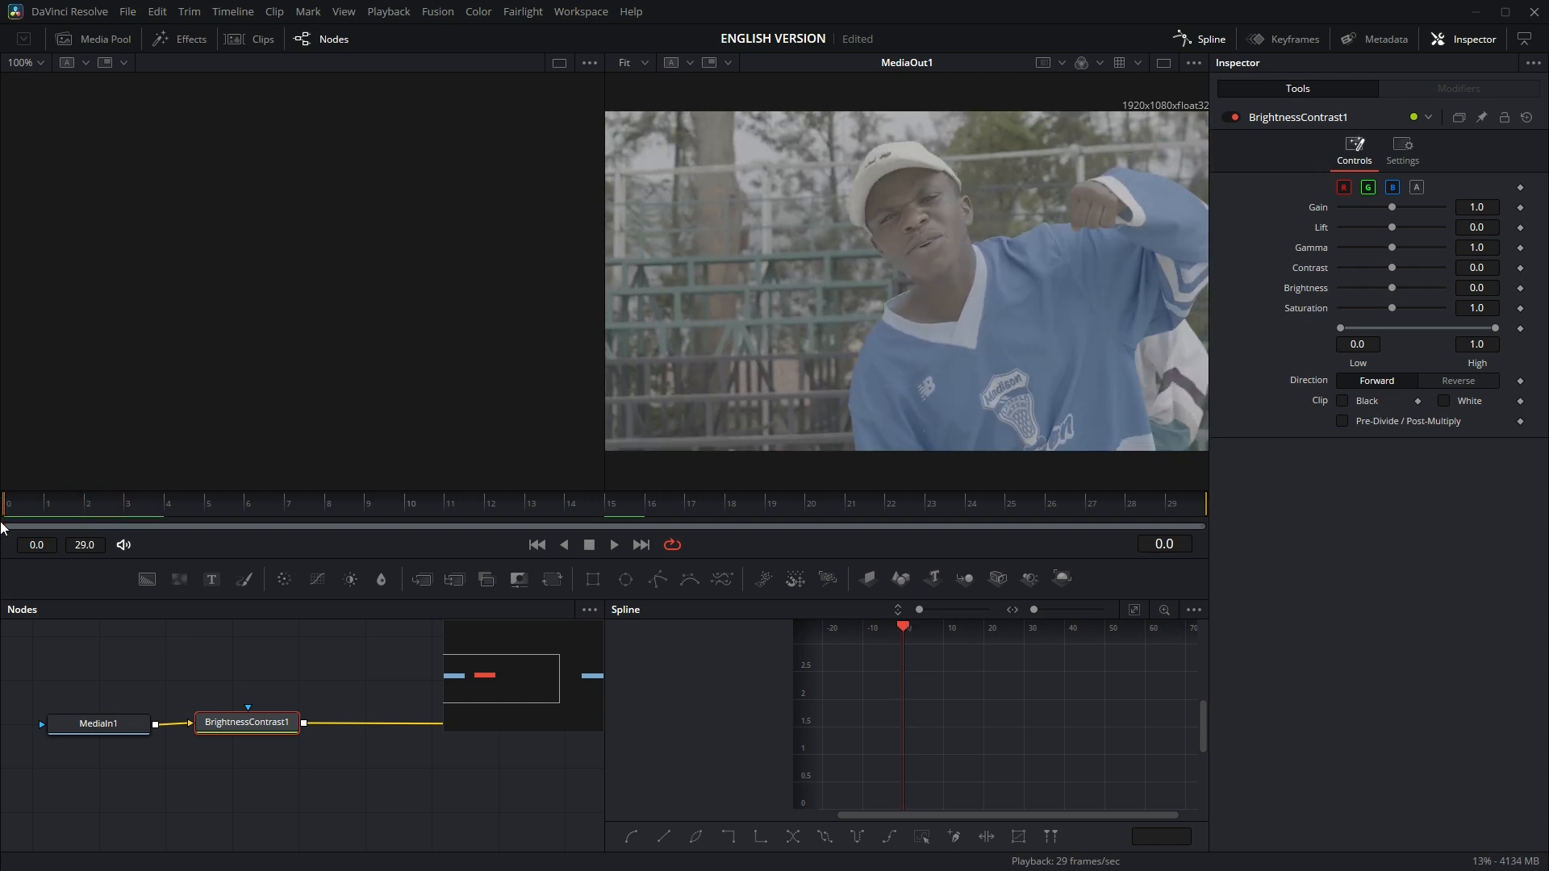
left_click(1520, 207)
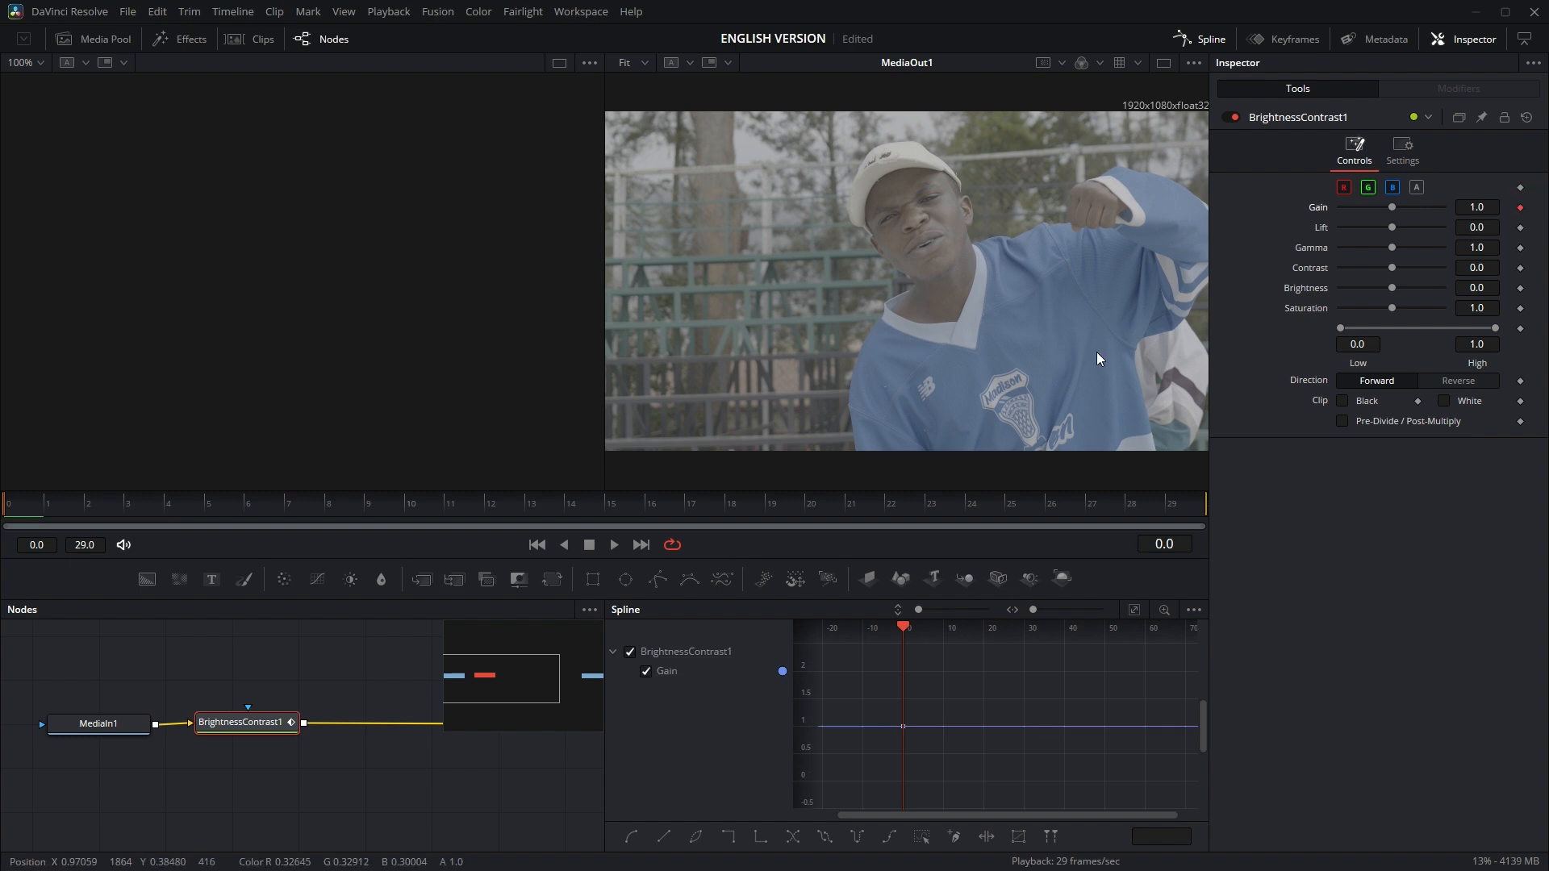
left_click(1151, 508)
left_click_drag(1152, 505, 1170, 506)
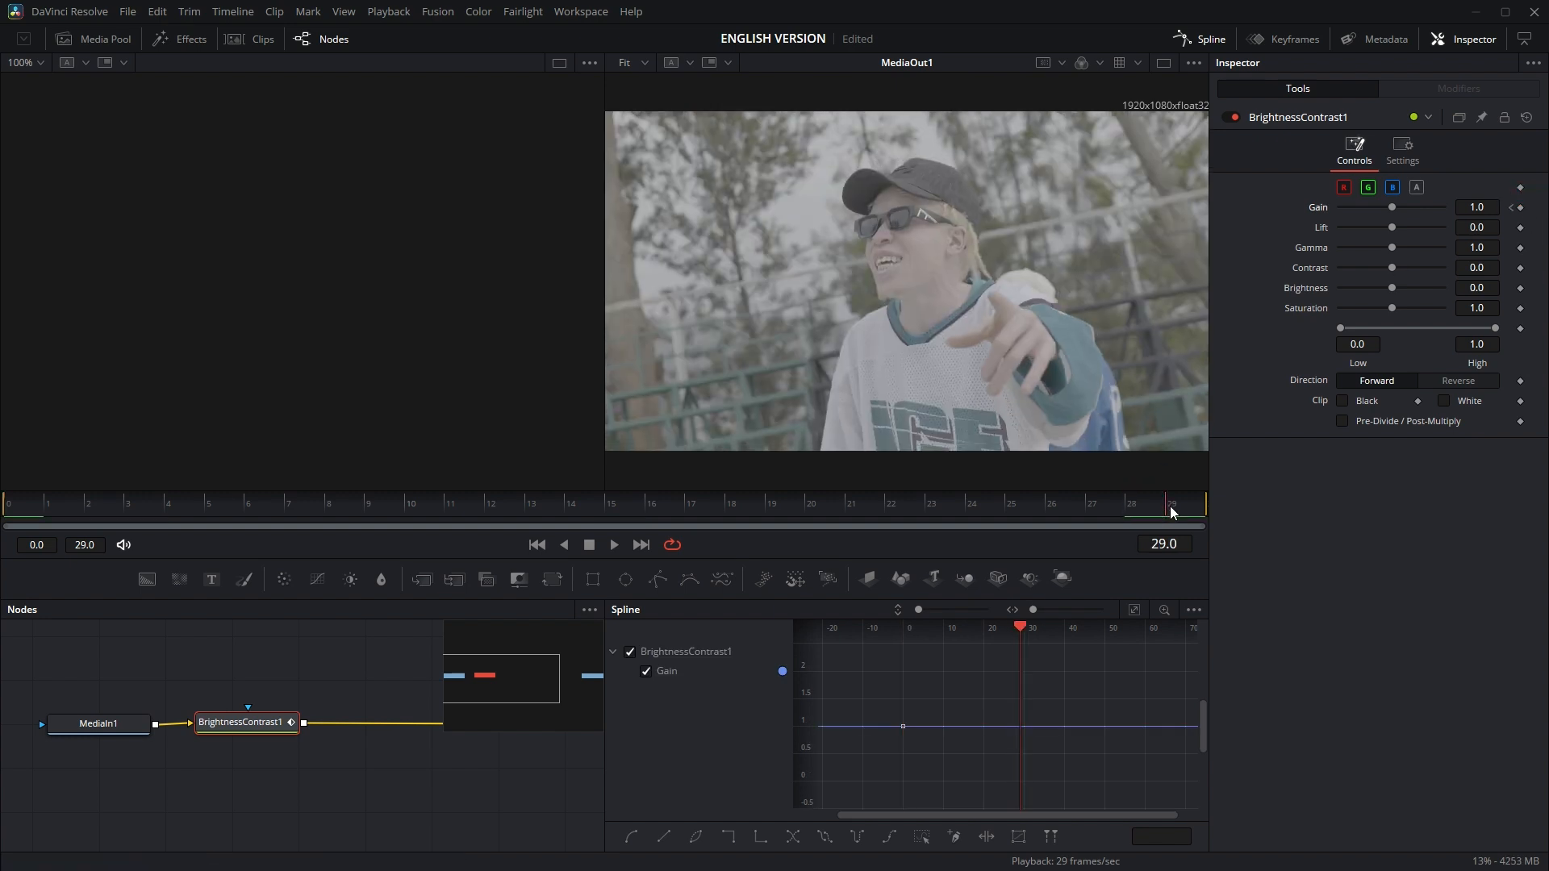
left_click(1520, 208)
- Raise the Brightness / Contrast node's Gain to 1.51 on frame 15
mouse_move(618, 506)
left_mouse_down()
mouse_move(536, 496)
mouse_move(612, 501)
left_mouse_up()
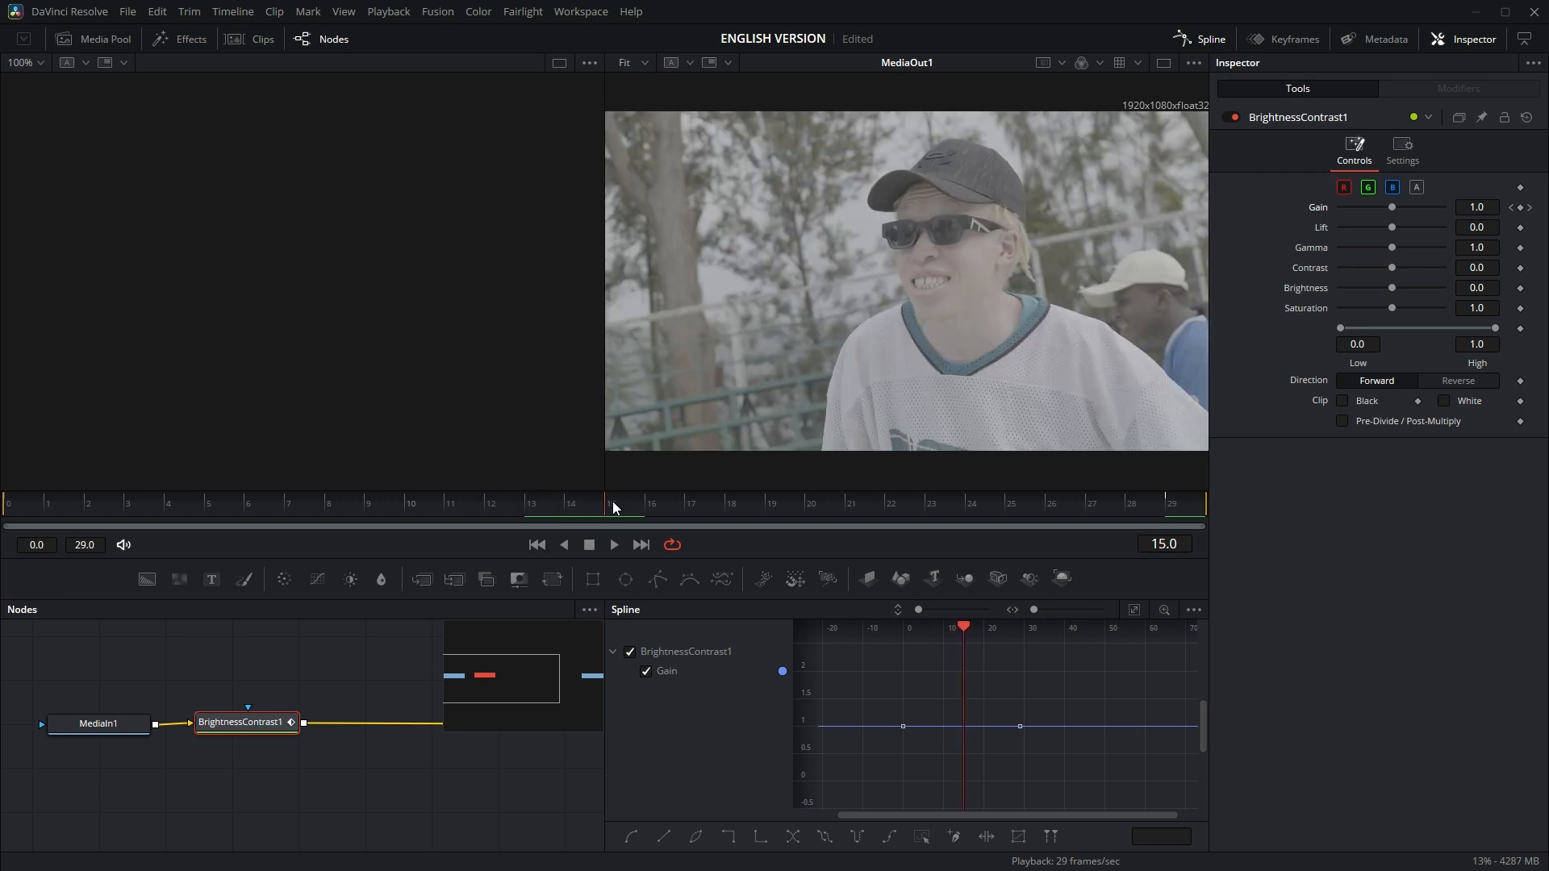
left_click_drag(1392, 207, 1405, 214)
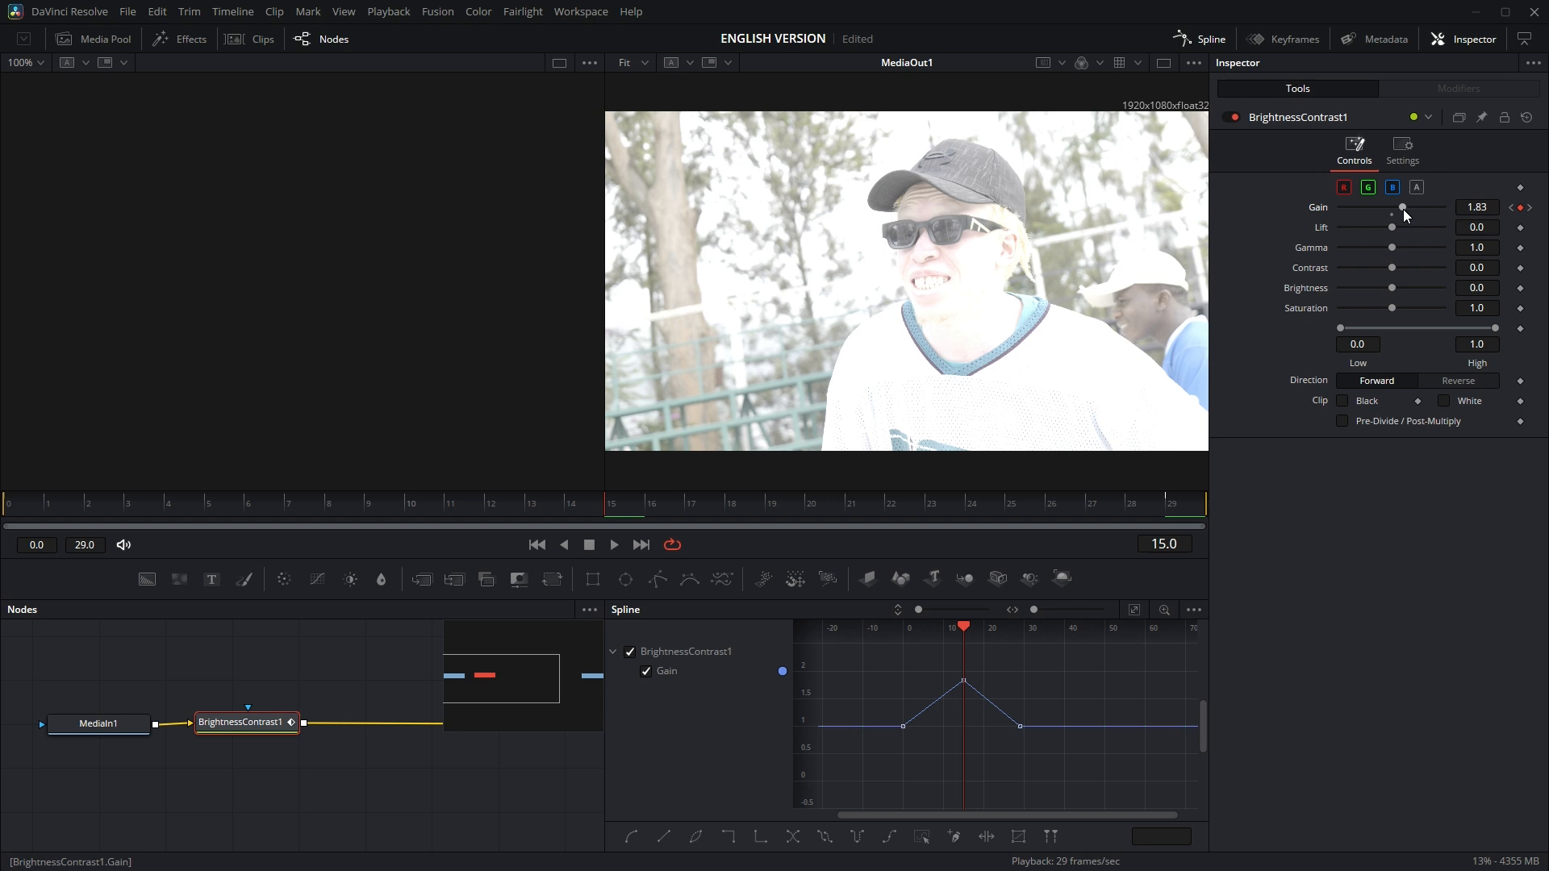
left_click_drag(1476, 208, 1458, 208)
left_click(1484, 204)
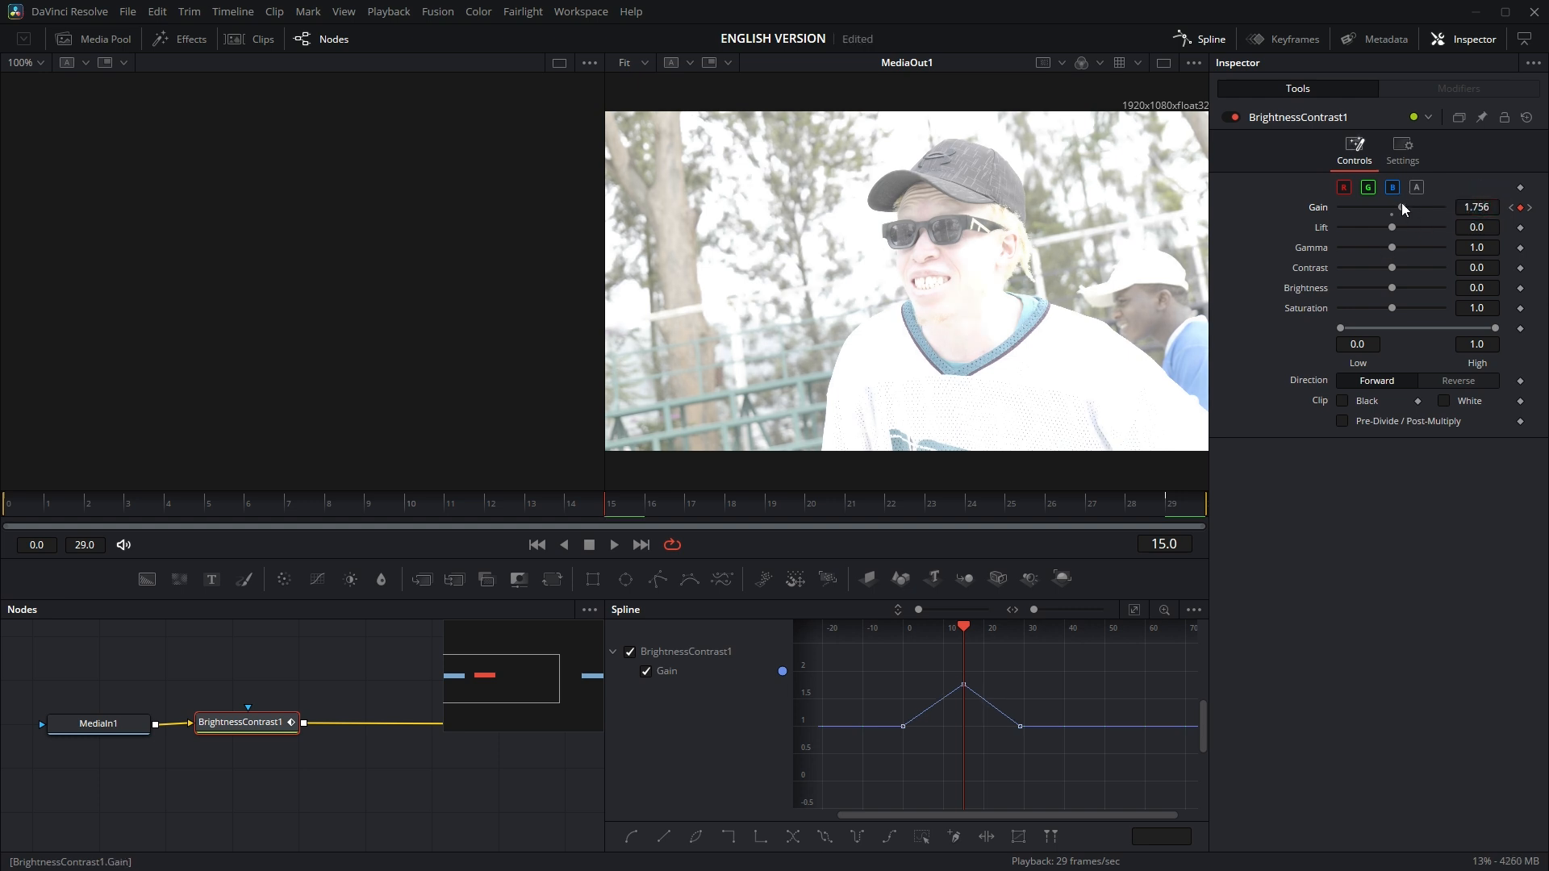
left_click(1401, 206)
left_click_drag(1401, 208, 1397, 208)
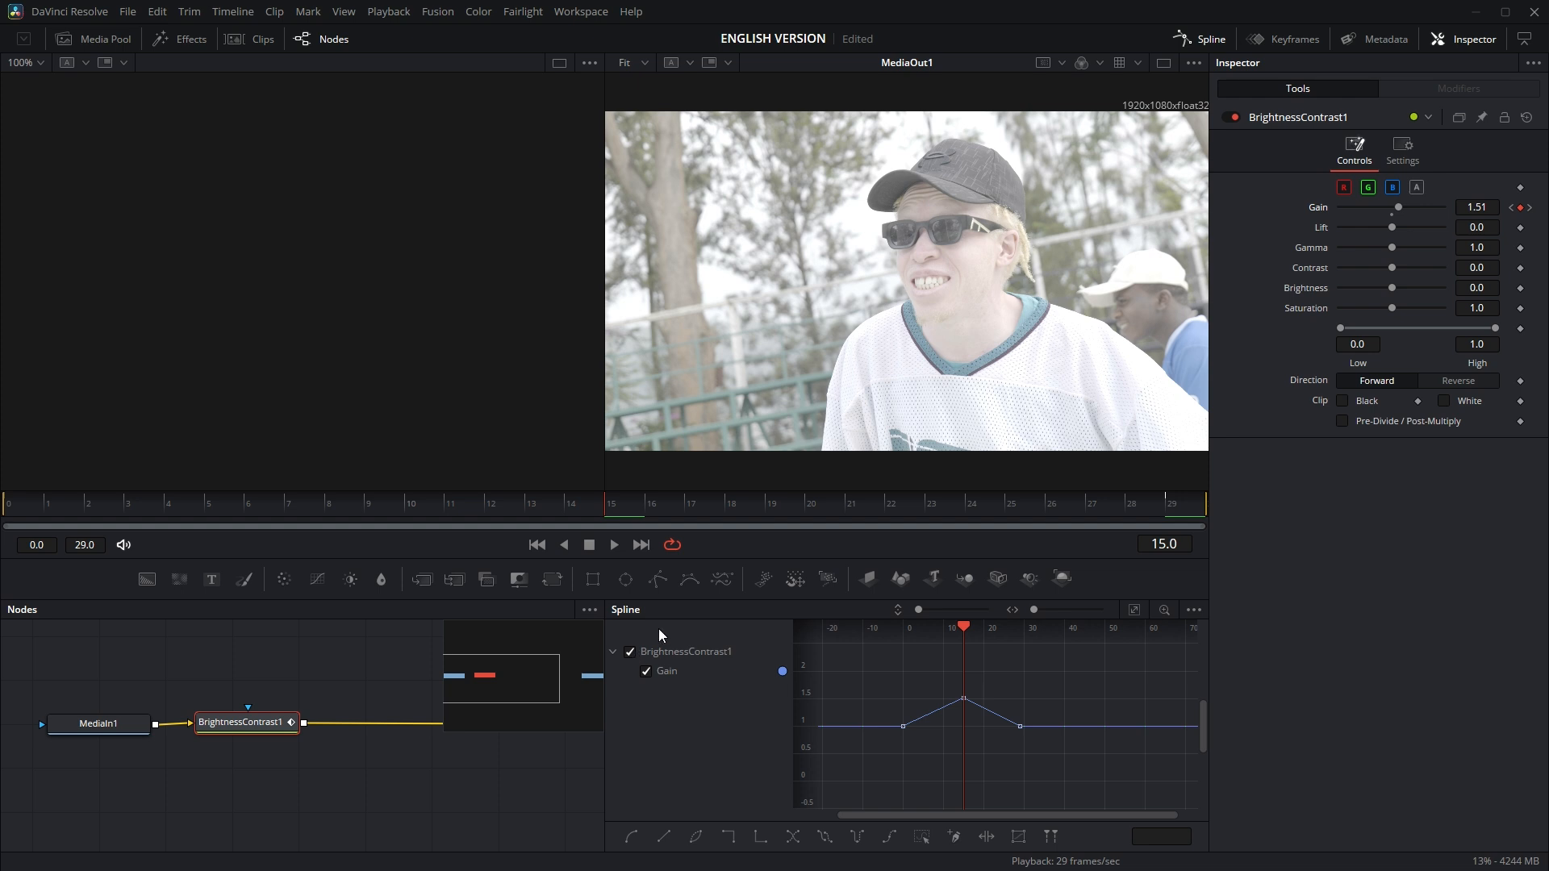
- Smooth all keyframes of the Gain curve in the Spline editor
left_click(1202, 42)
left_click(1209, 40)
left_click(1209, 41)
left_click(1209, 41)
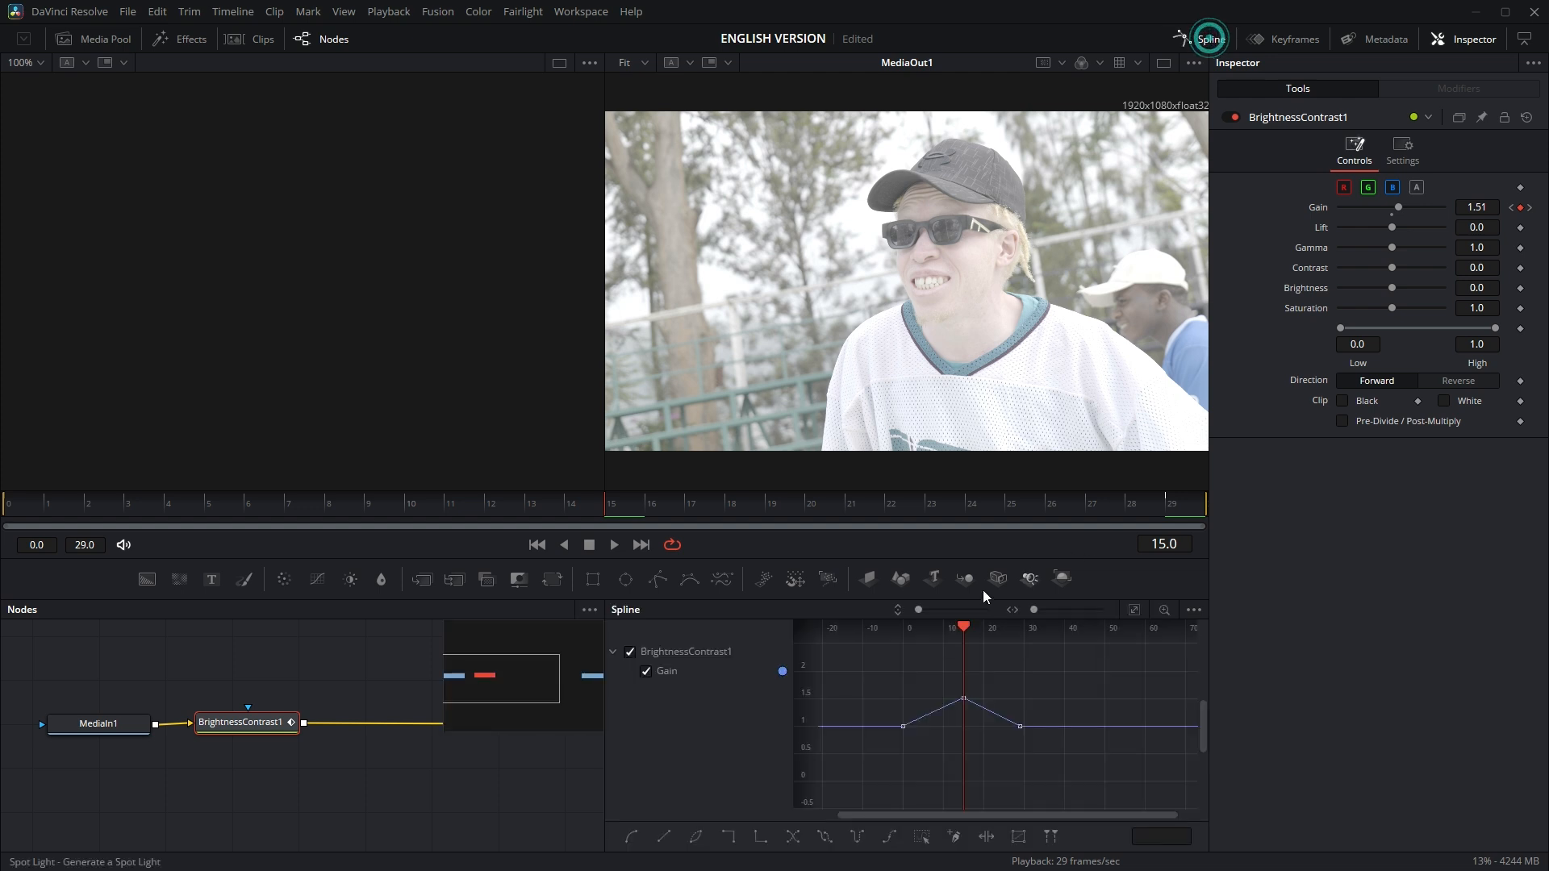
left_click_drag(881, 669, 1044, 742)
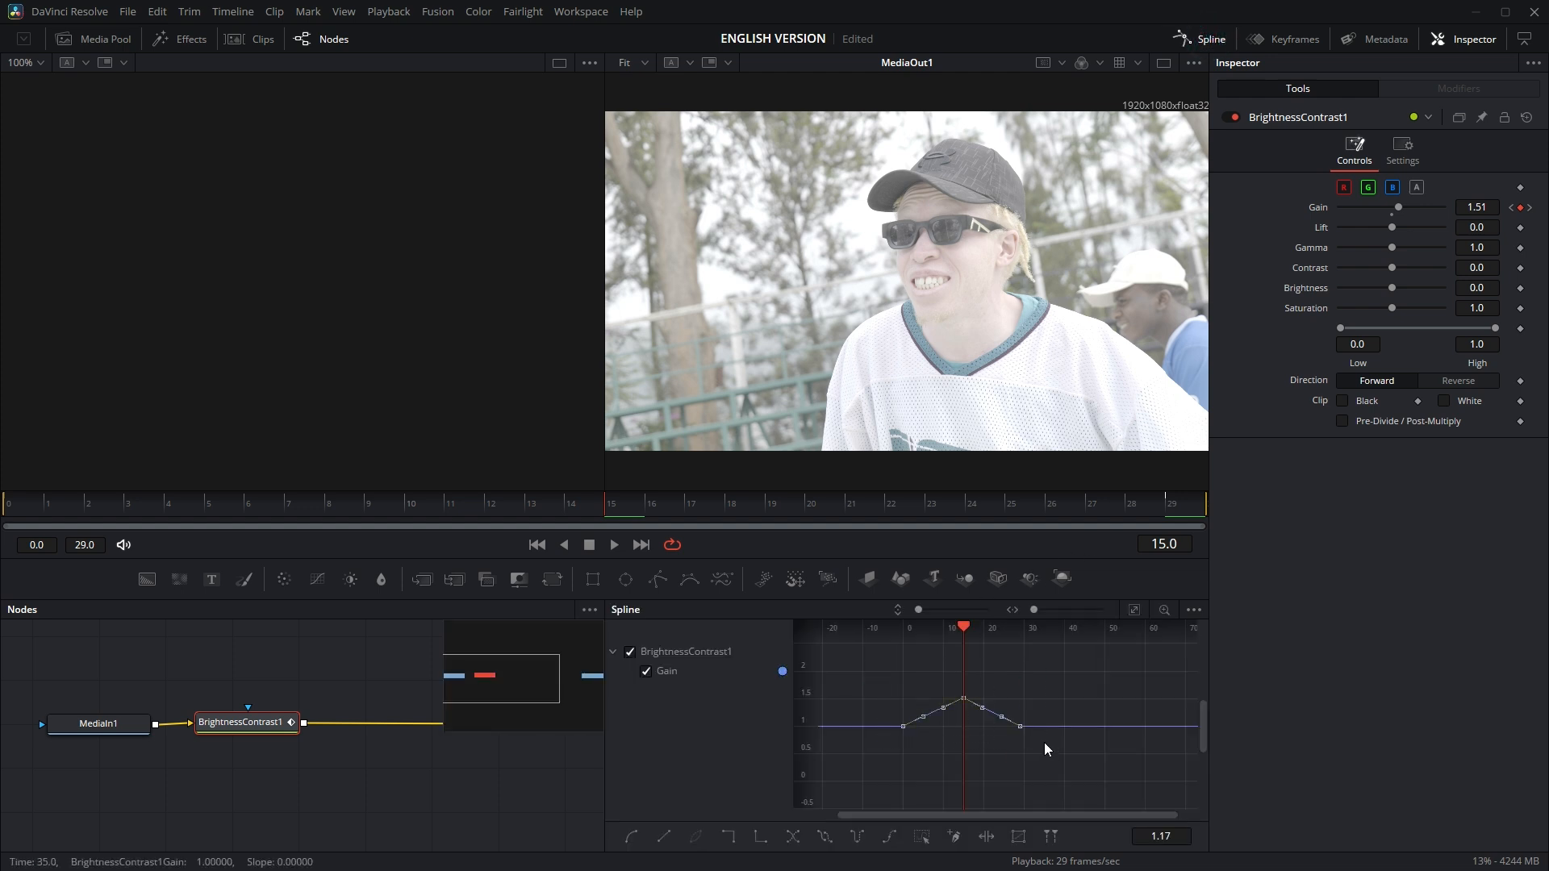
key("s")
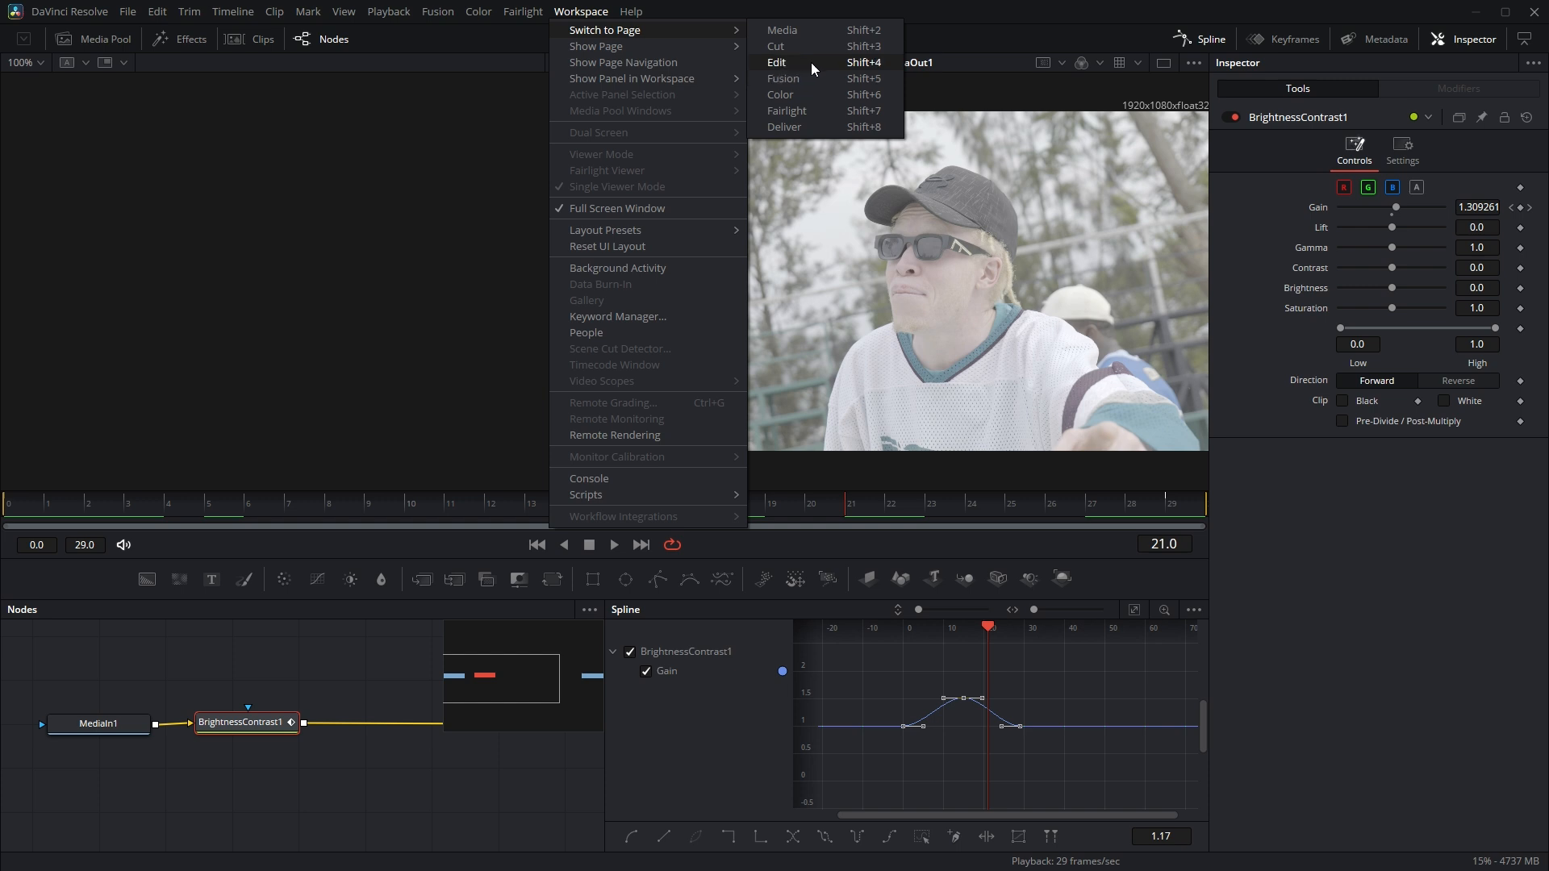
- Return to the Edit page and open the adjustment clip over the P1000550.MP4 to P1000552.MP4 cut in the Fusion page
left_click(811, 62)
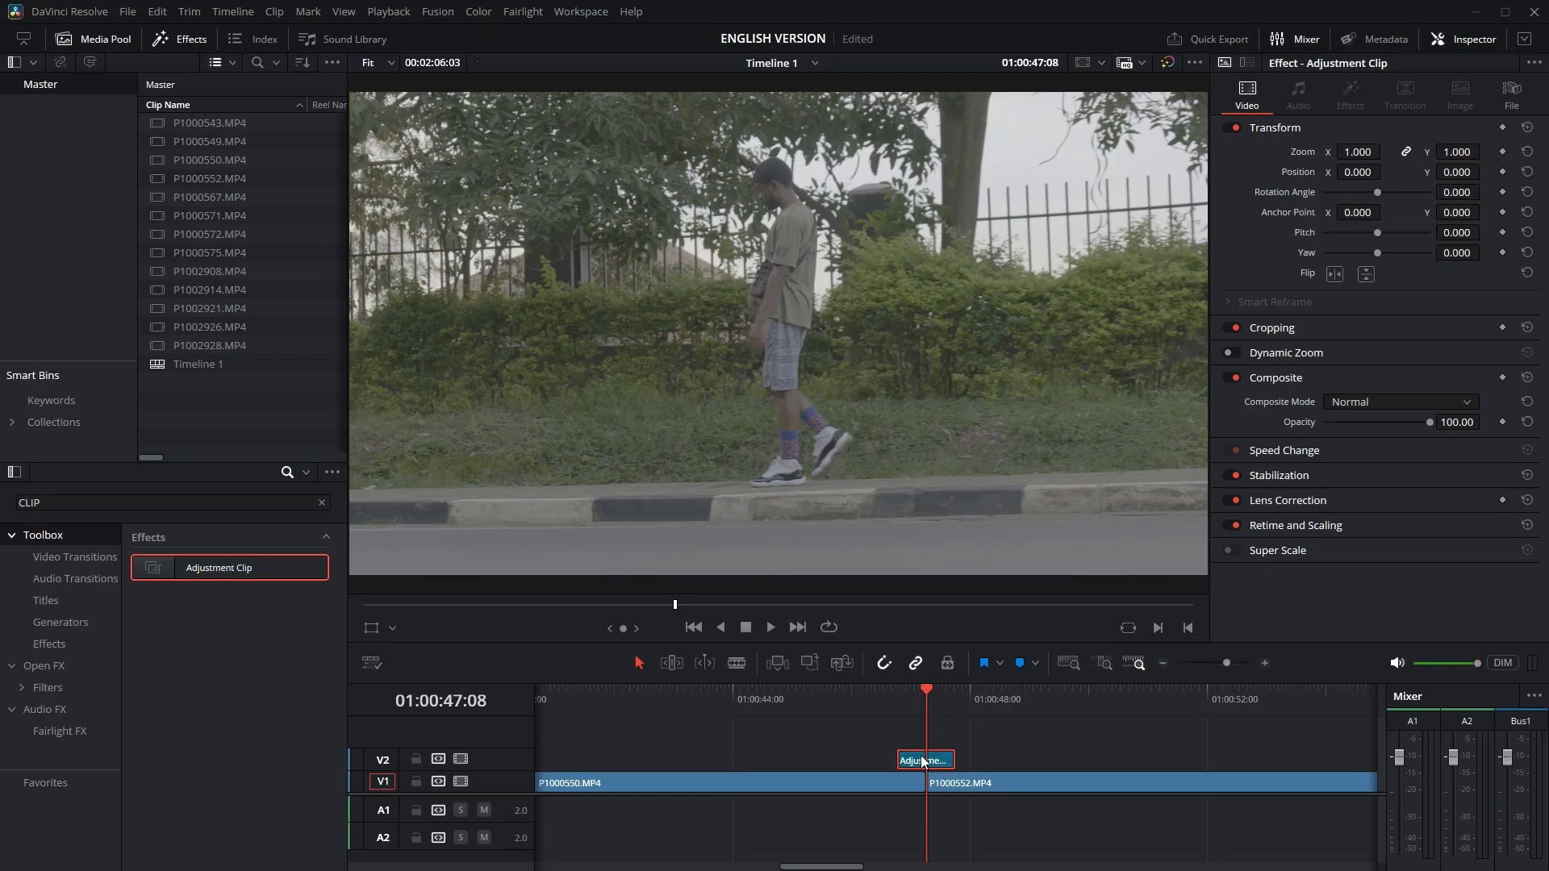
left_click(574, 13)
mouse_move(634, 35)
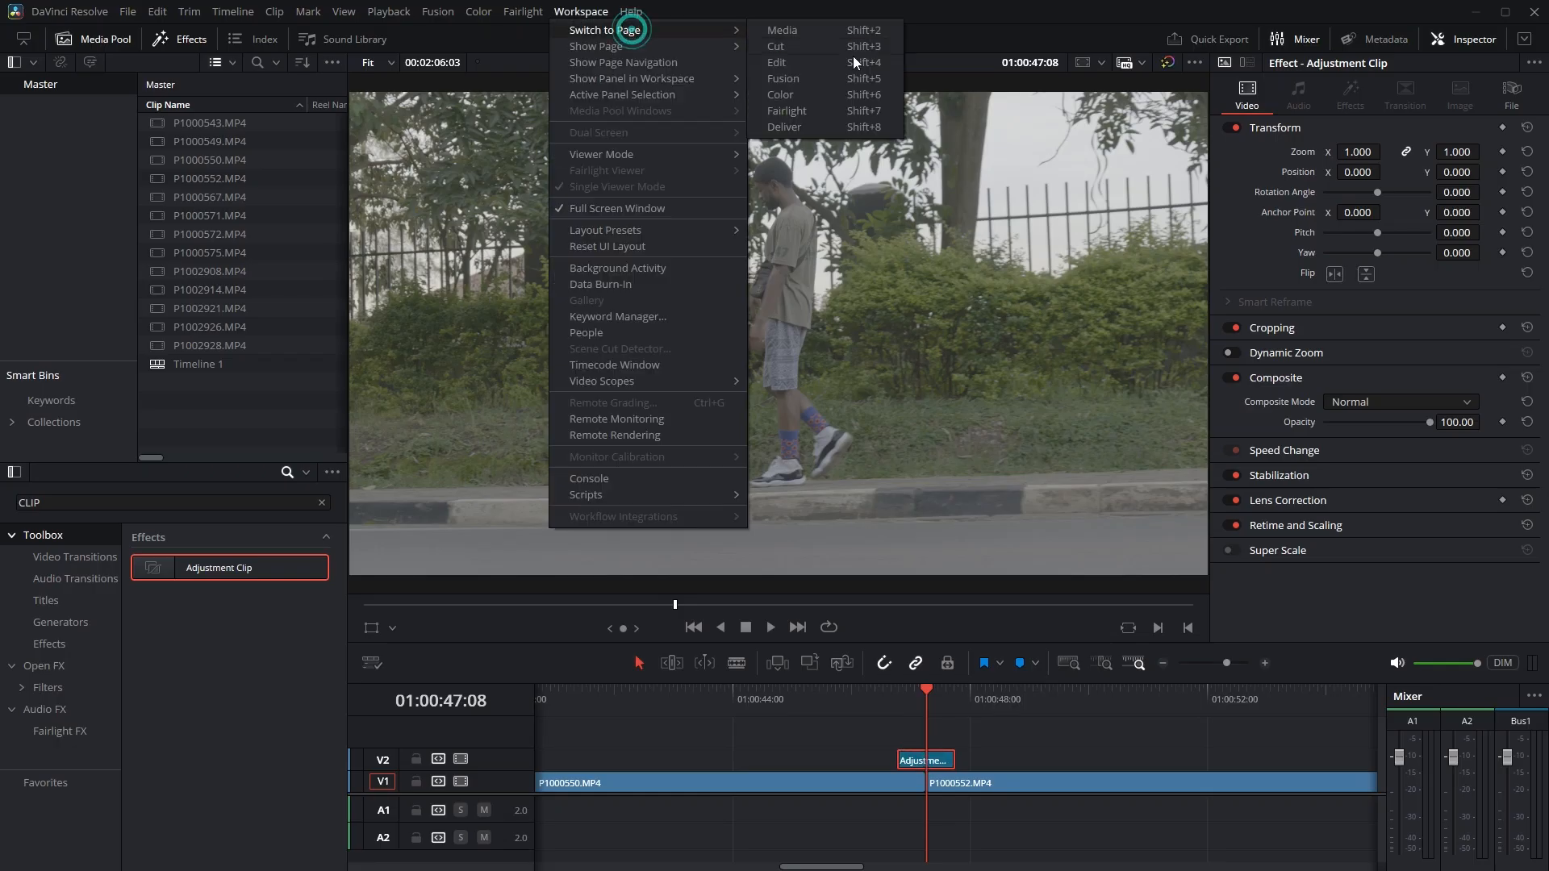
left_click(813, 81)
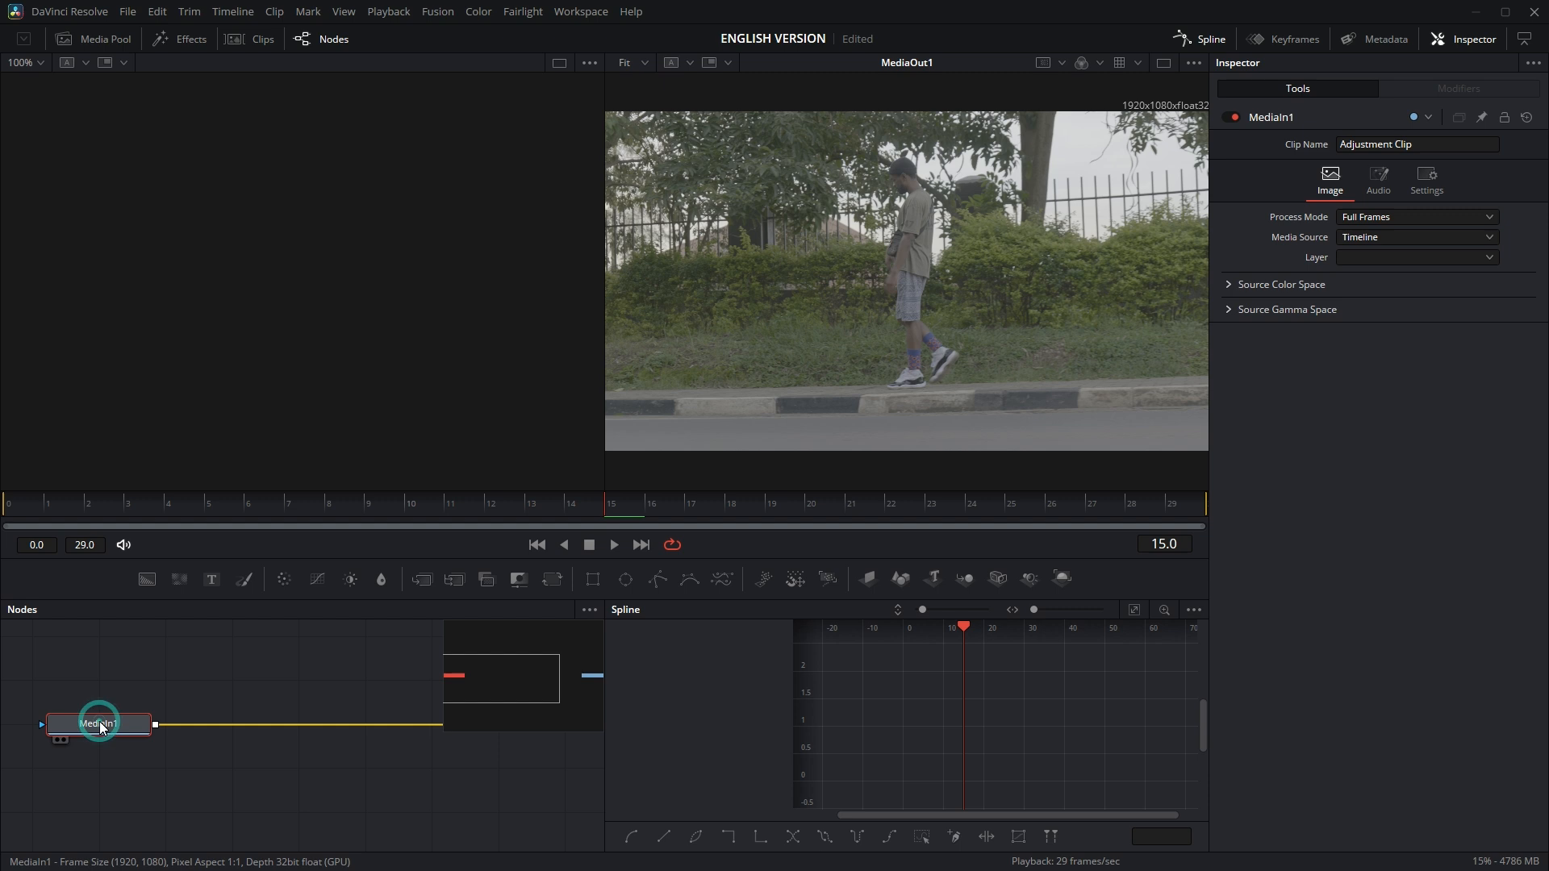
- Add the plain Directional Blur tool, the one without the DrBl abbreviation, between MediaIn1 and MediaOut1
key("shift+space")
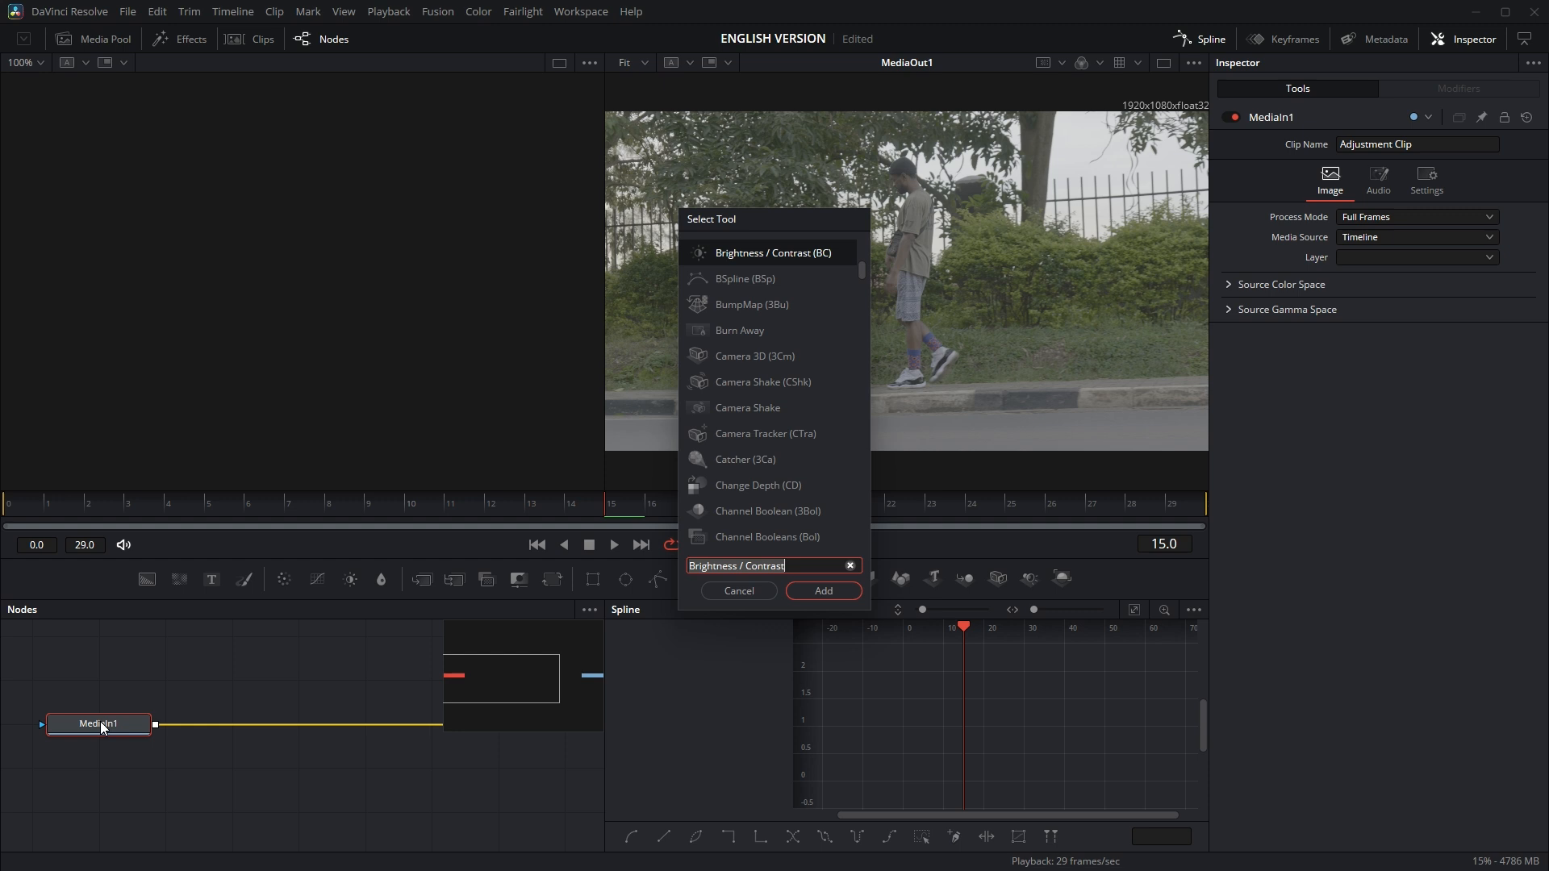
type("DIRE")
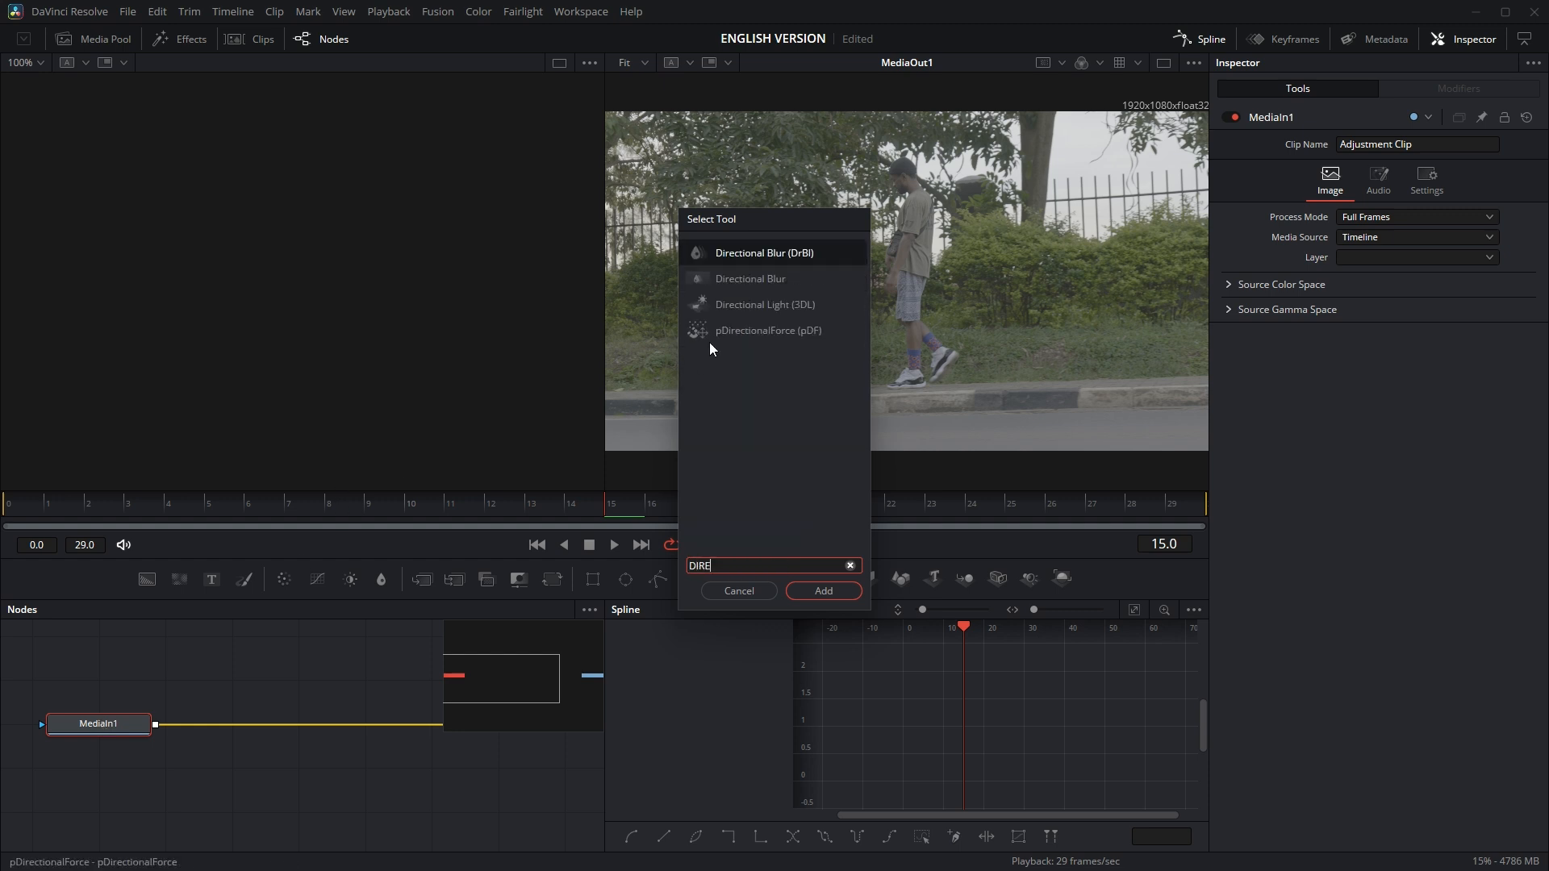
left_click(753, 280)
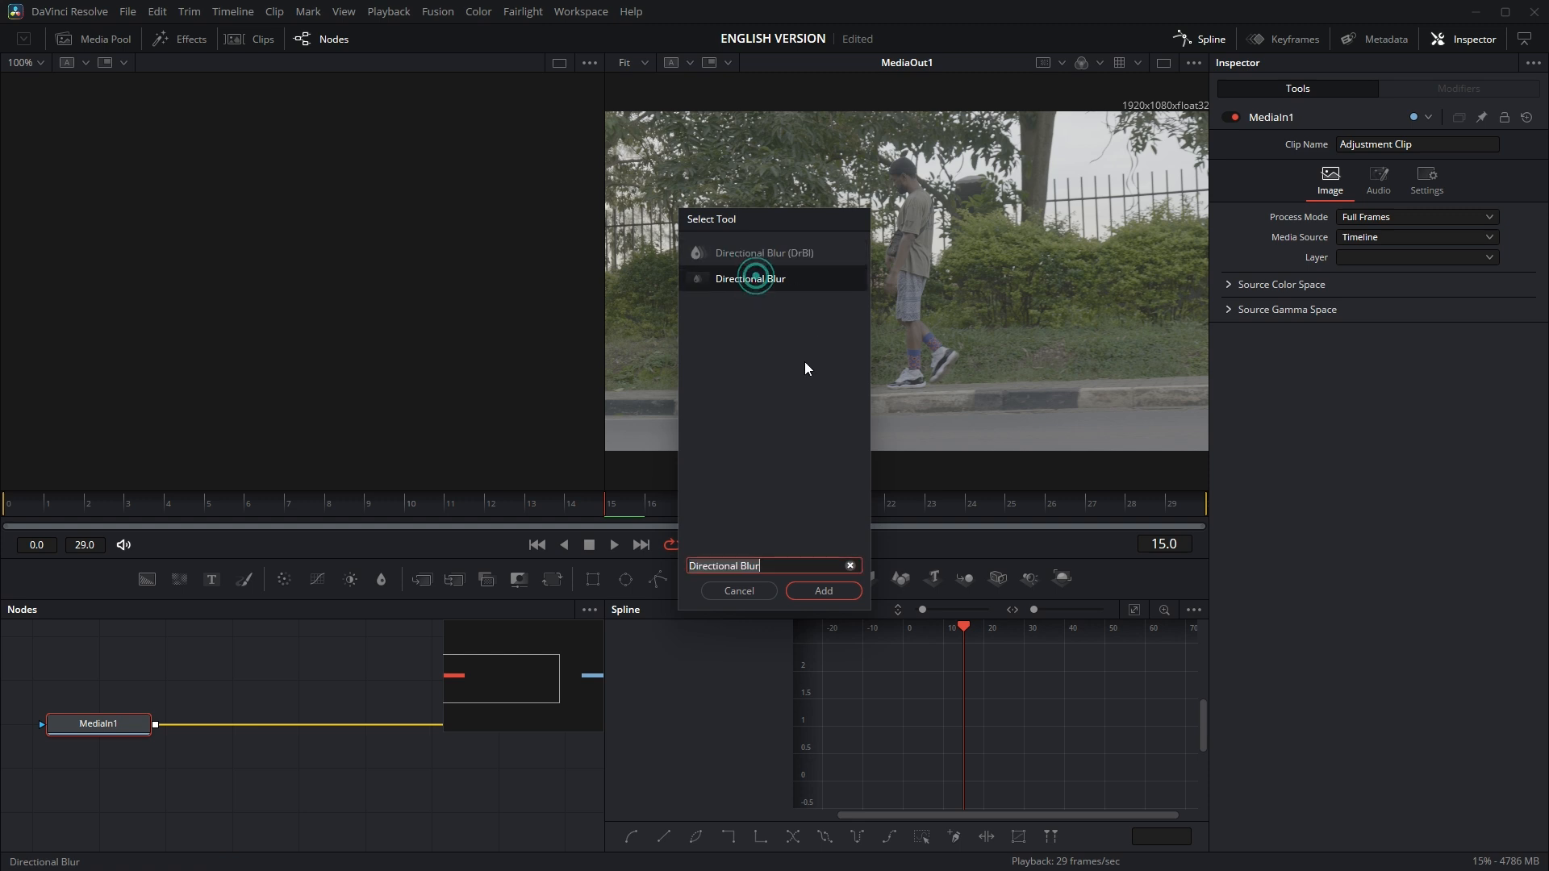
left_click(827, 591)
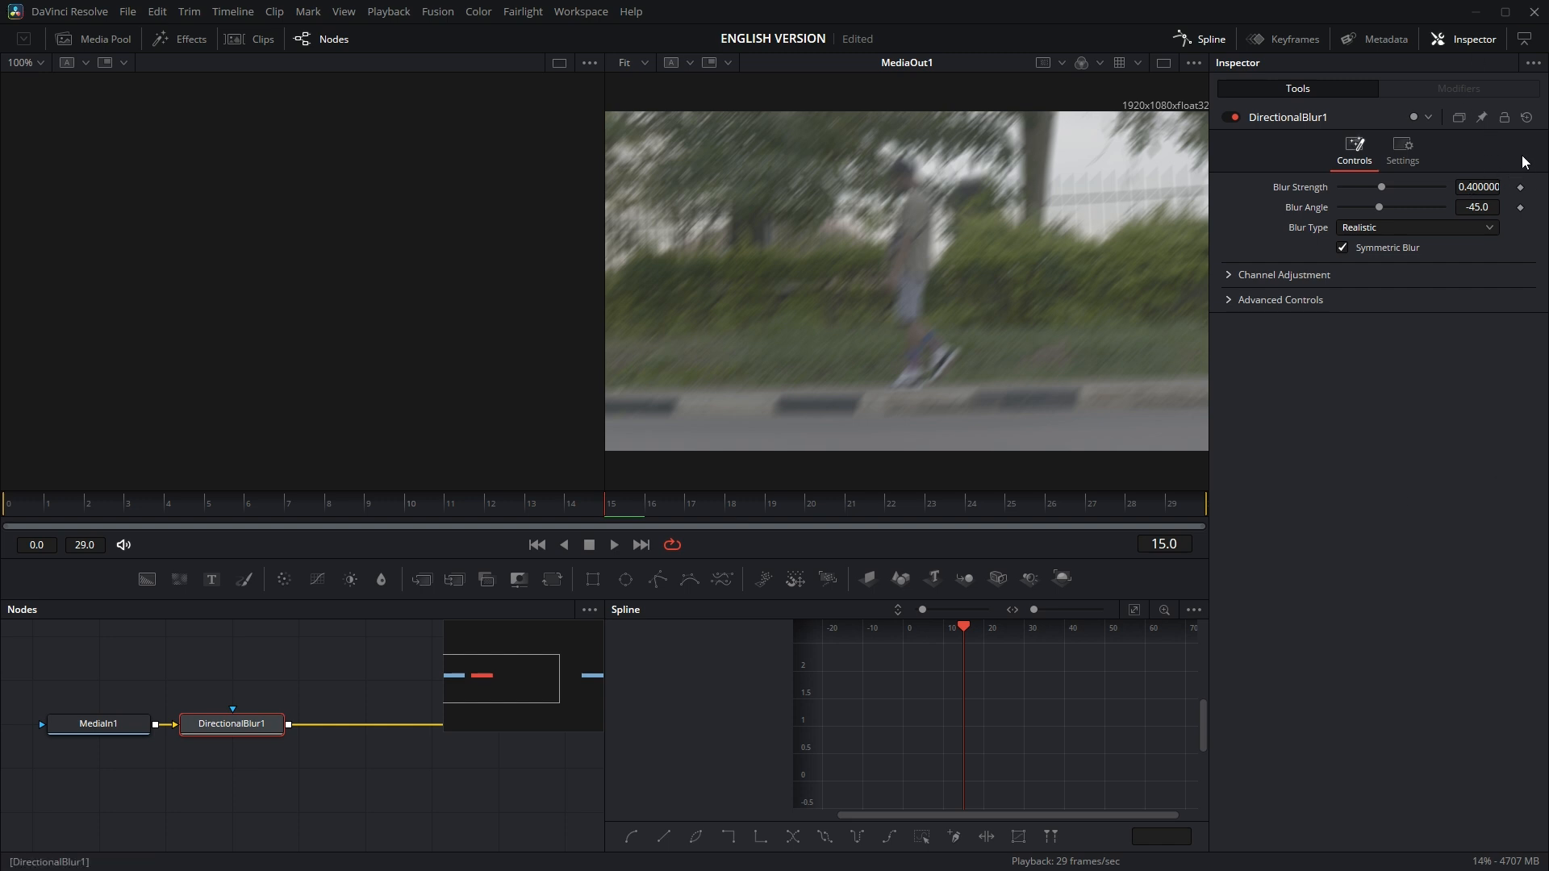
- Set the Directional Blur's Blur Strength to 0 on frame 0 and keyframe that value on frames 0 and 29
left_click_drag(86, 507, 27, 508)
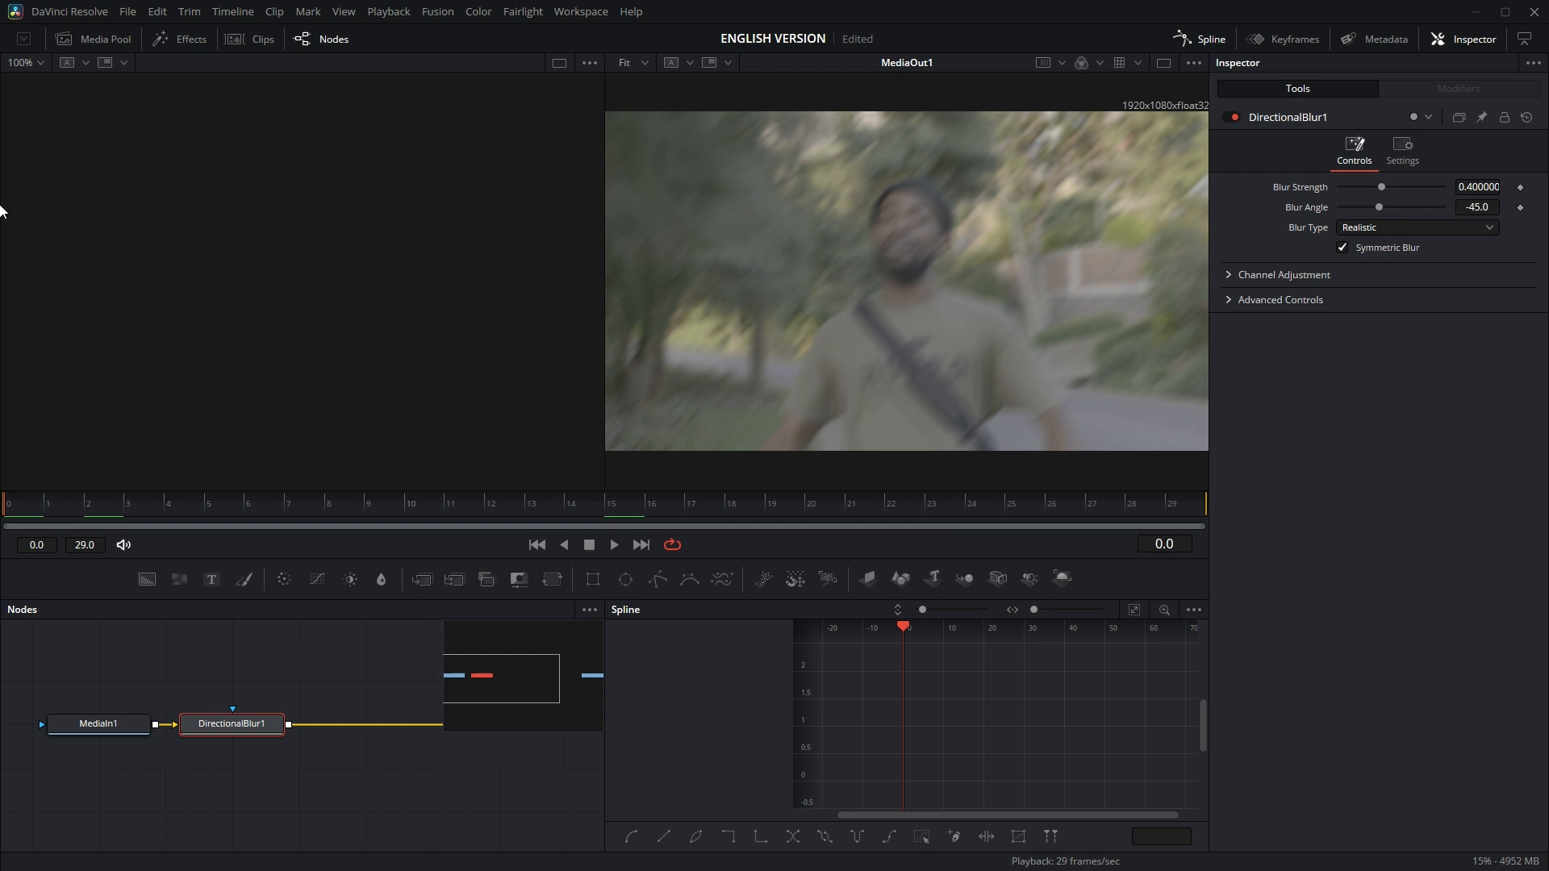
left_click(1477, 189)
type("0")
key("Tab")
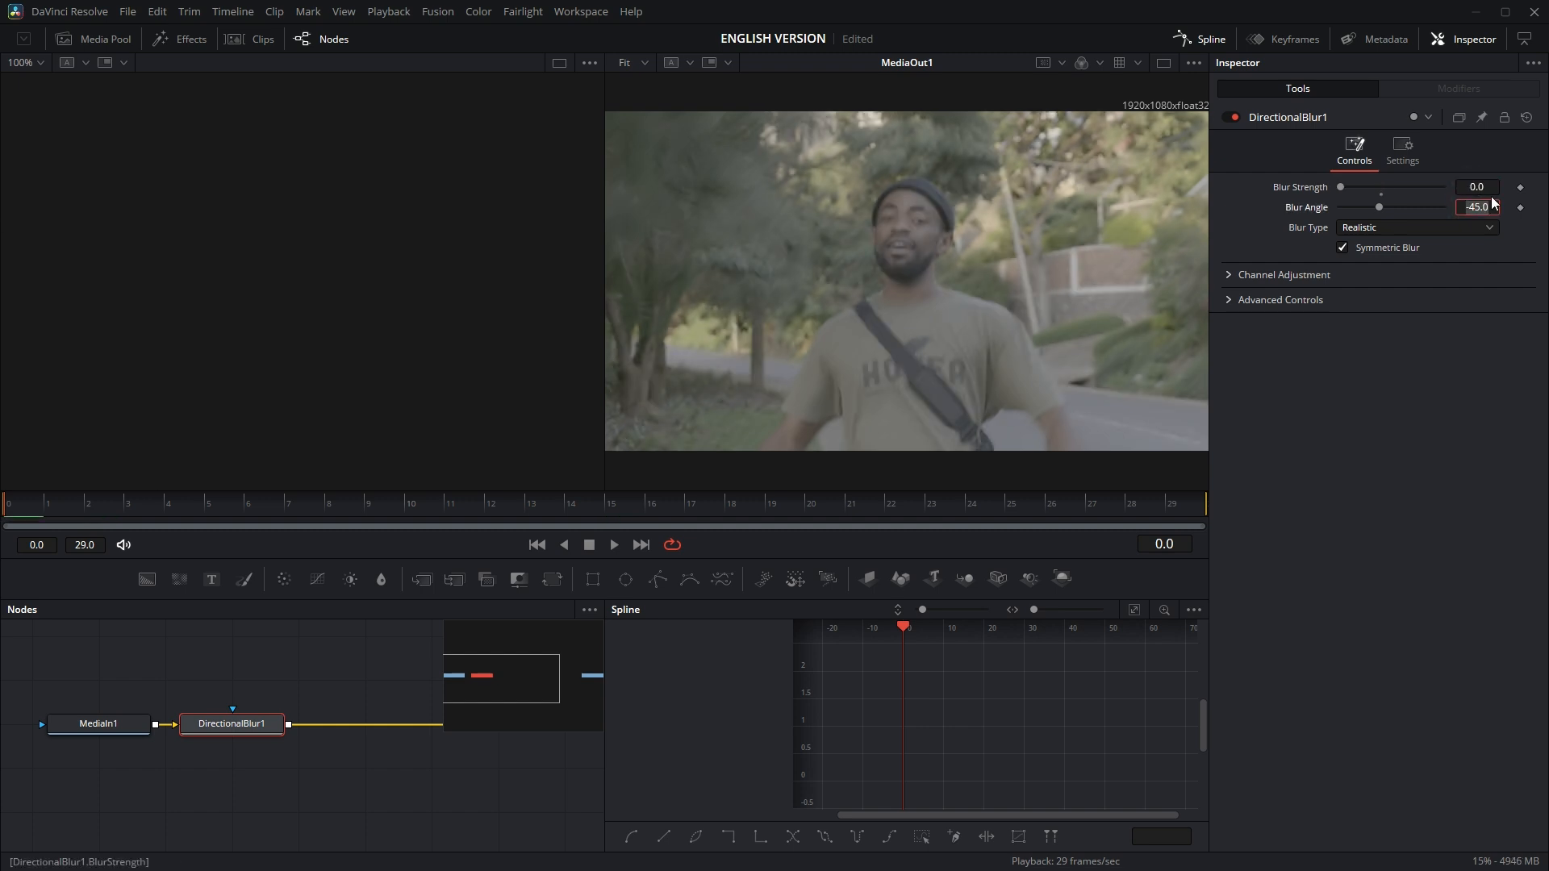
left_click(1522, 189)
left_click(205, 502)
left_click_drag(281, 502, 1174, 494)
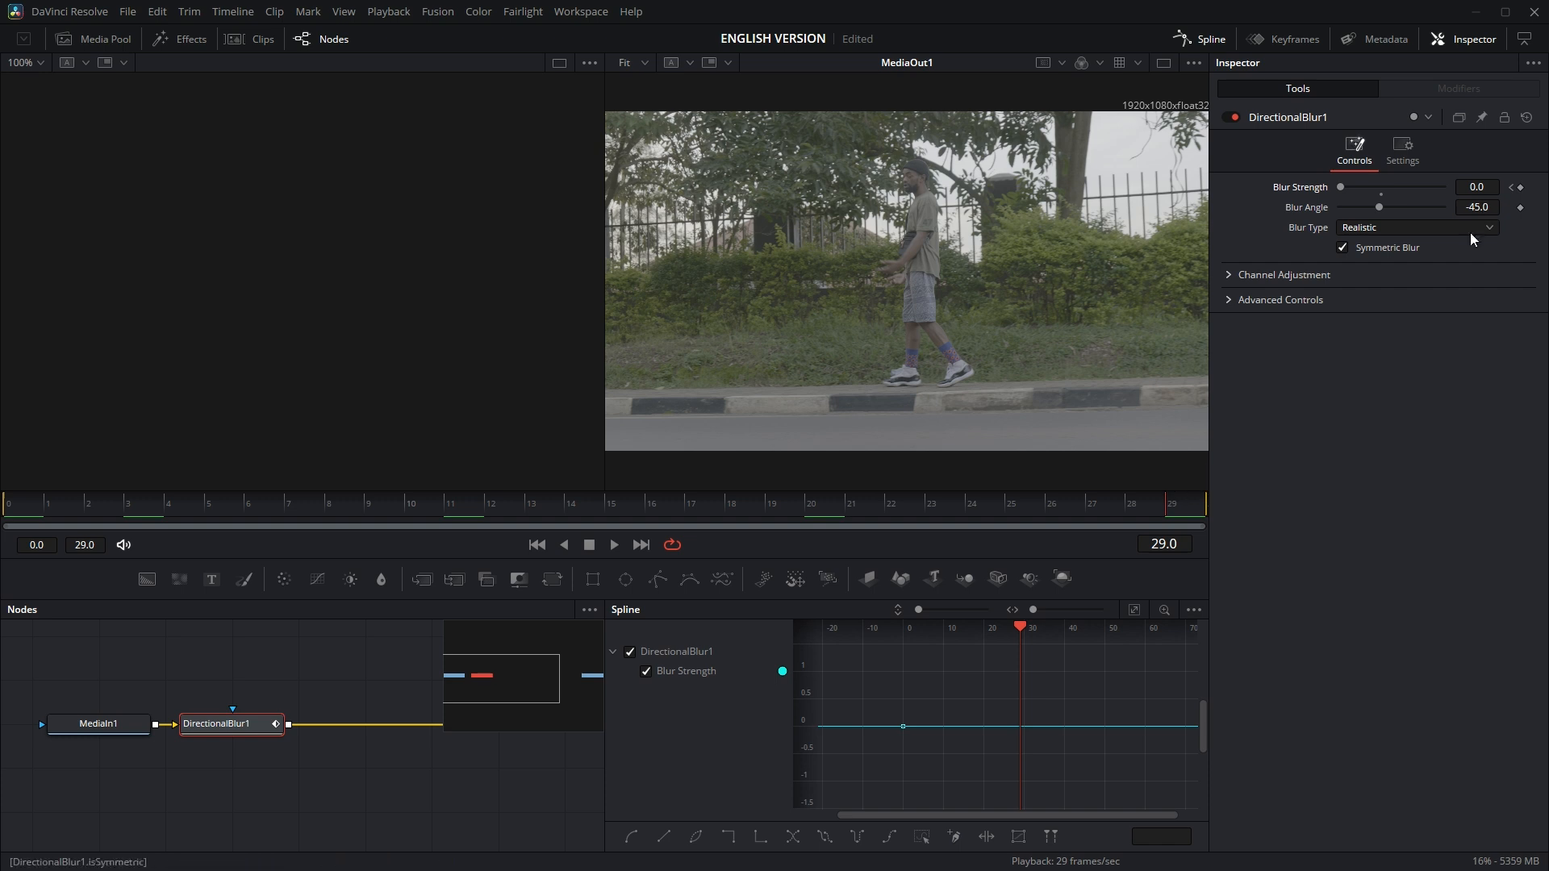
left_click(1522, 187)
- Raise the Directional Blur's Blur Strength to about 0.488 on frame 15
left_click(608, 505)
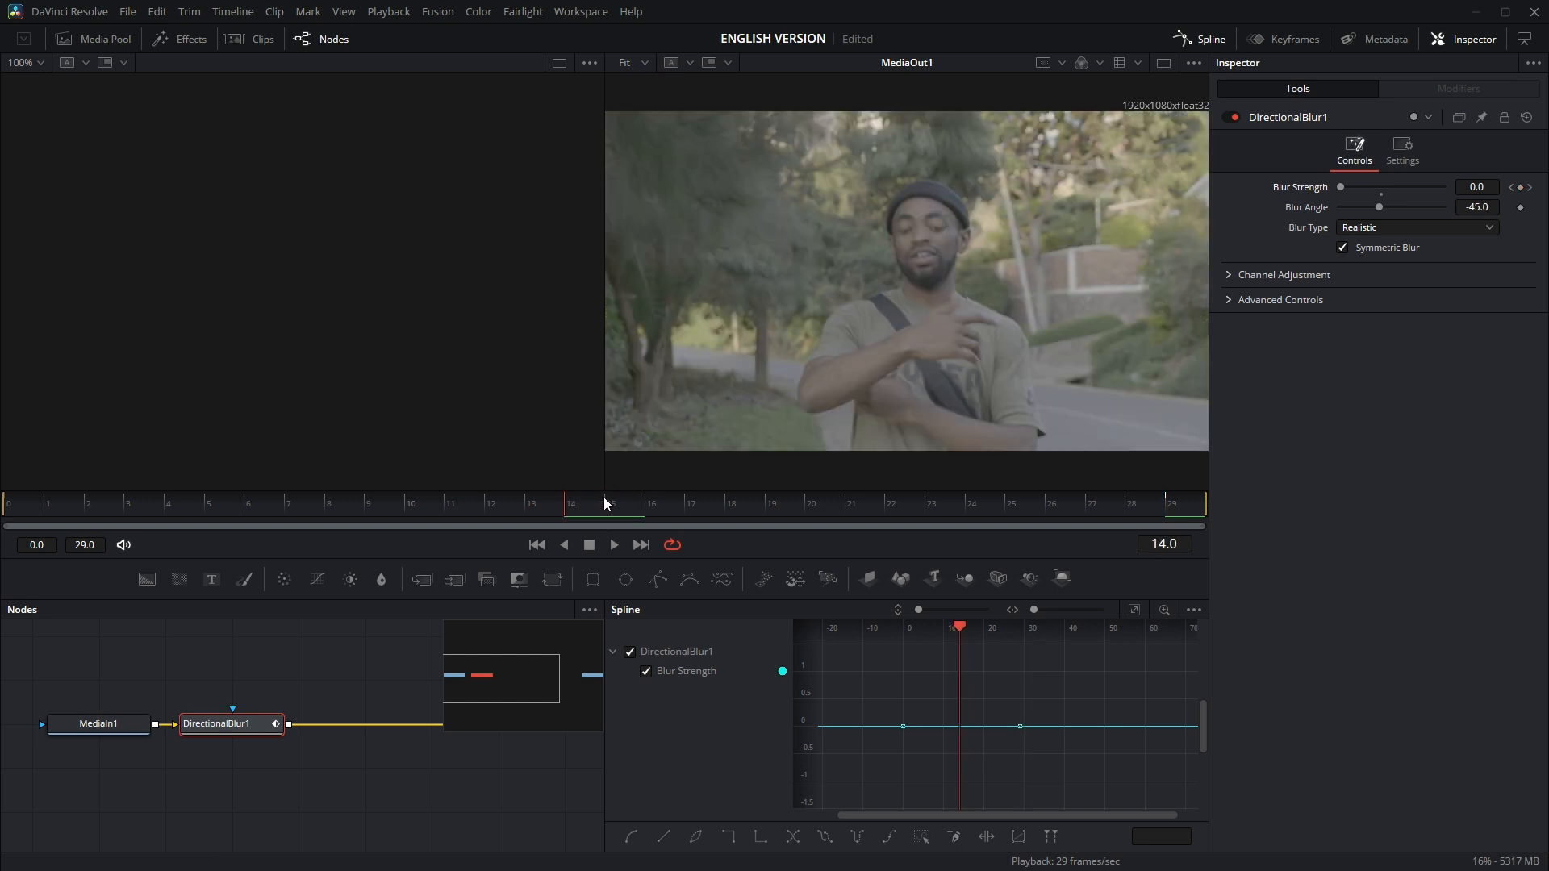
left_click(604, 501)
left_click_drag(1472, 187, 1523, 187)
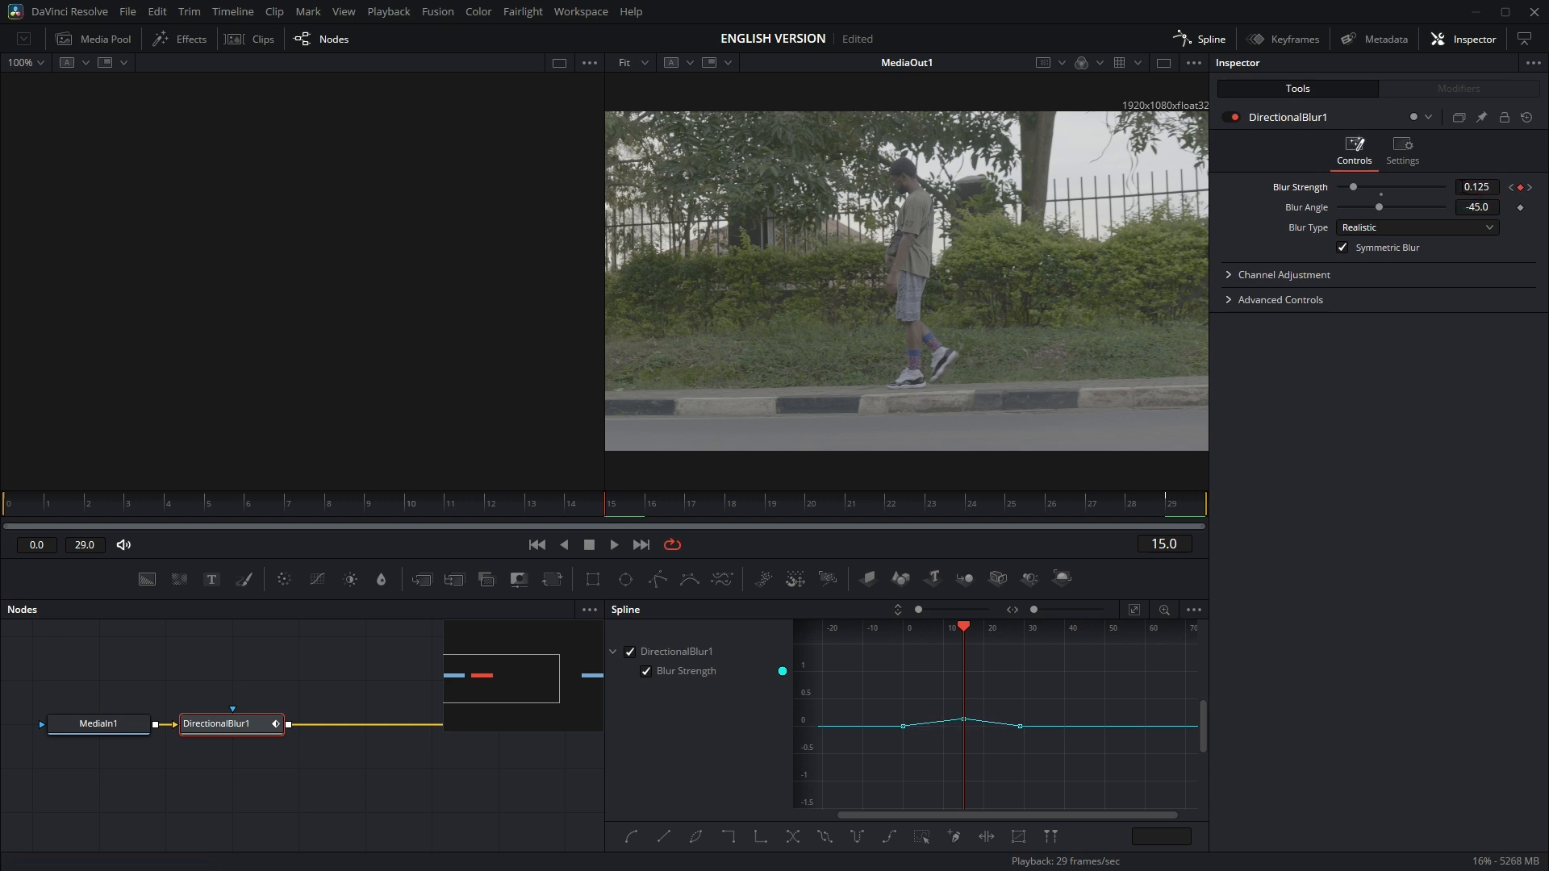
left_click_drag(1352, 188, 1392, 187)
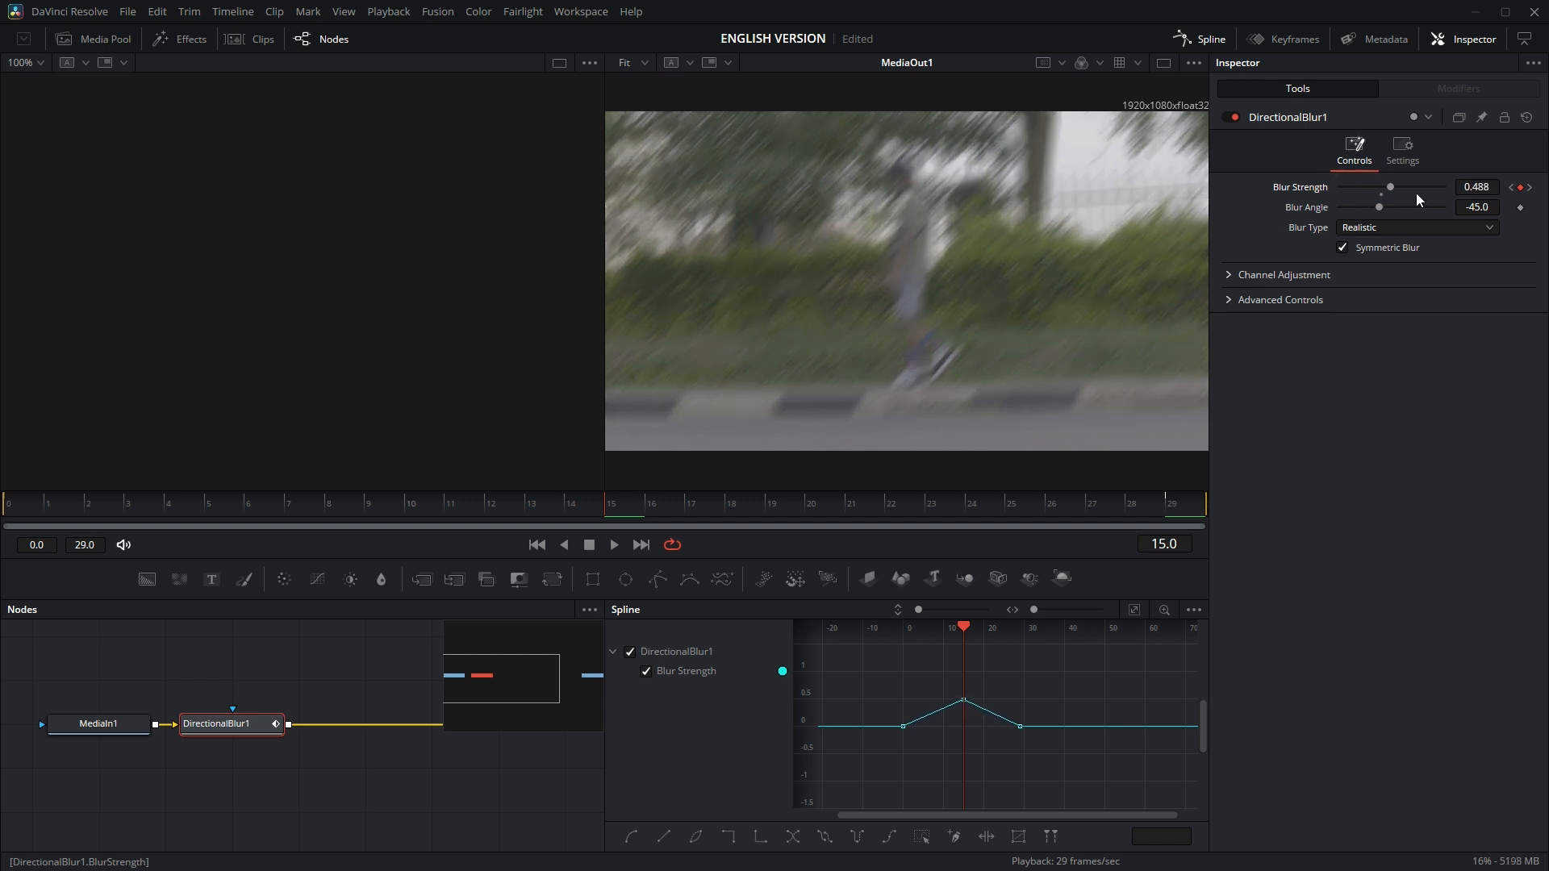
- Set the Blur Angle to 45 and smooth all keyframes of the Blur Strength curve in the Spline editor
left_click(1477, 207)
double_click(1482, 206)
type("45")
key("Tab")
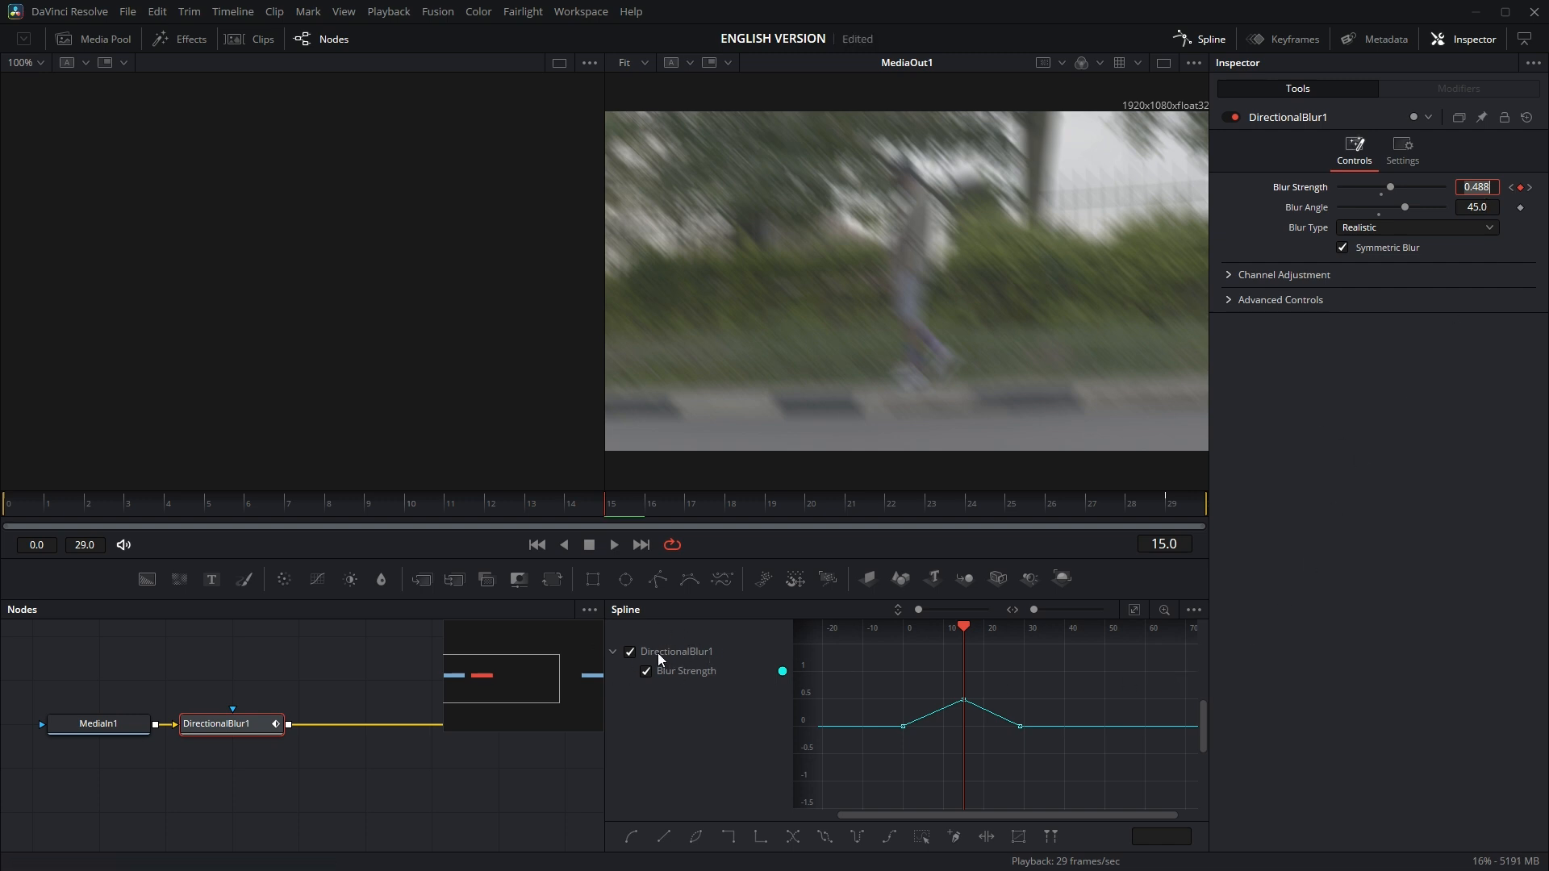
left_click_drag(887, 682, 1110, 752)
key("shift+s")
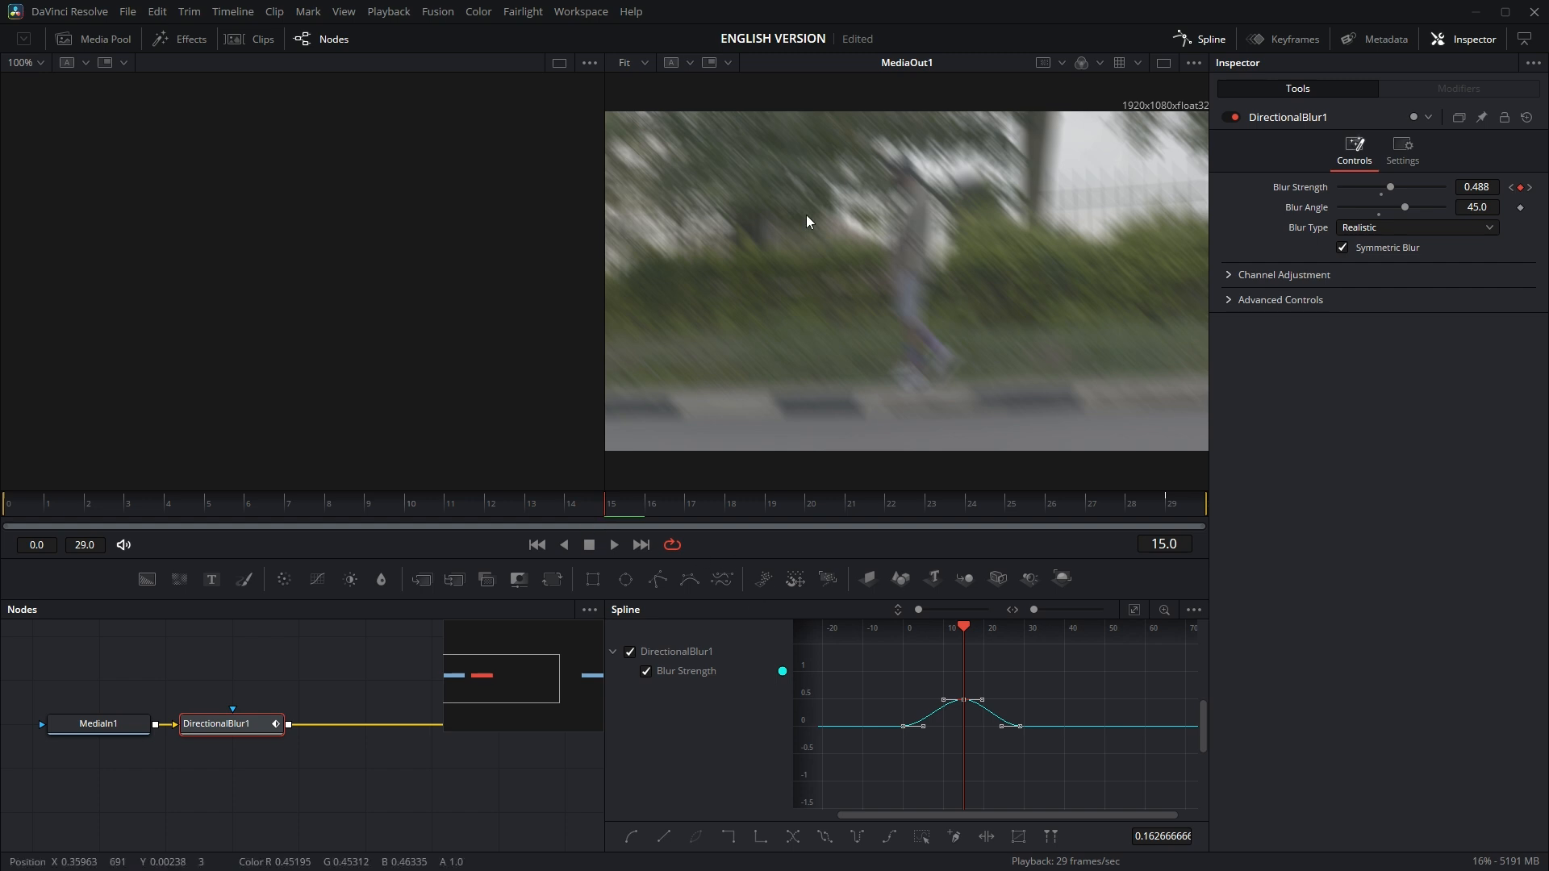
- Return to the Edit page and open the adjustment clip over the P1000572.MP4 to P1000567.MP4 cut in the Fusion page
left_click(601, 15)
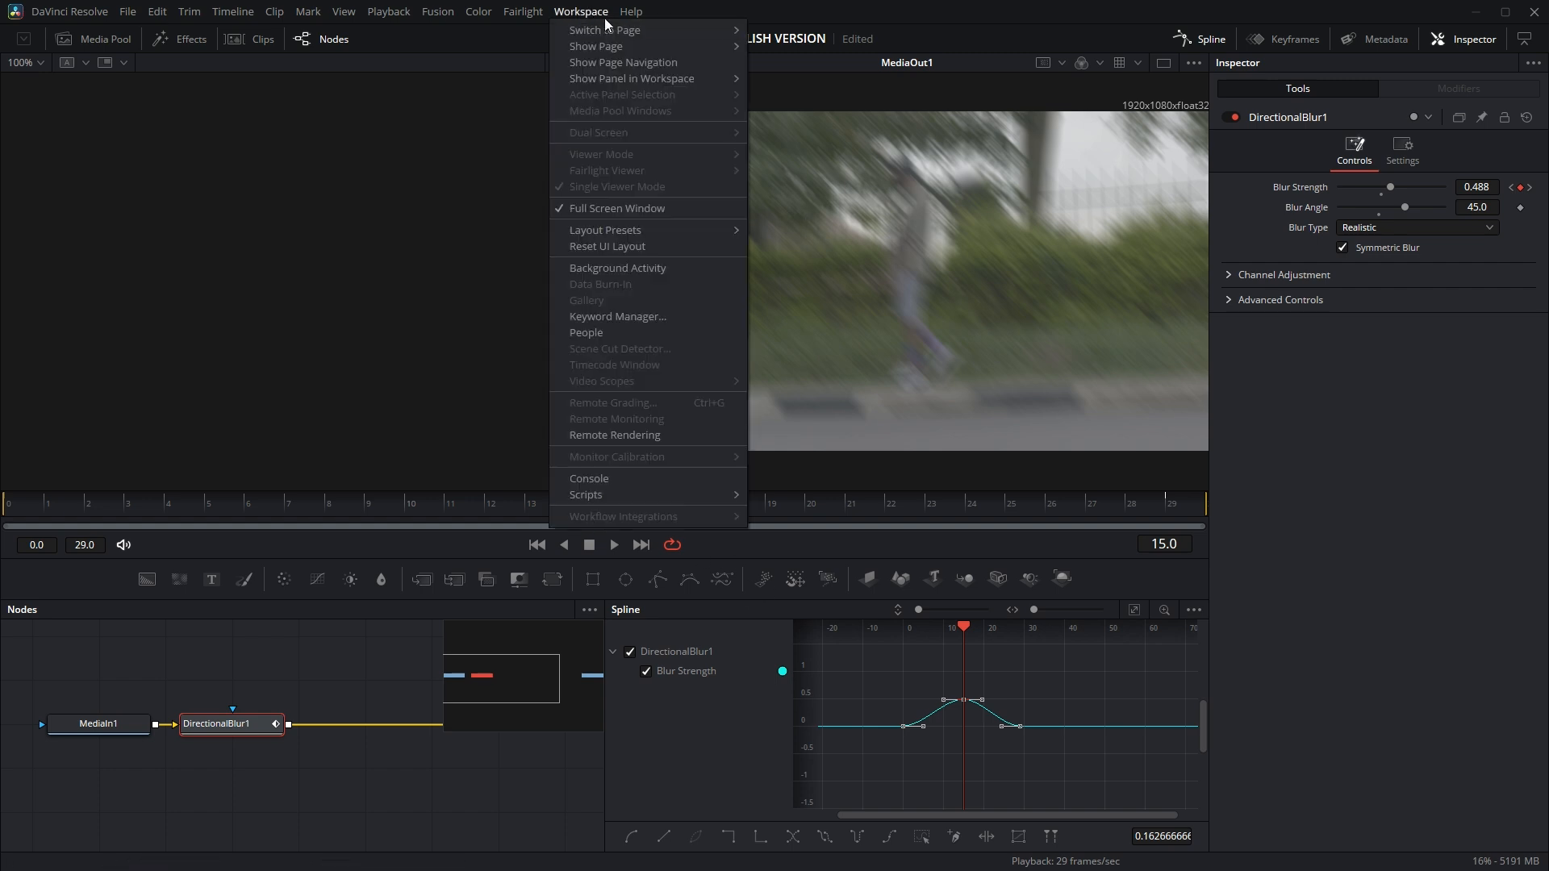
mouse_move(613, 29)
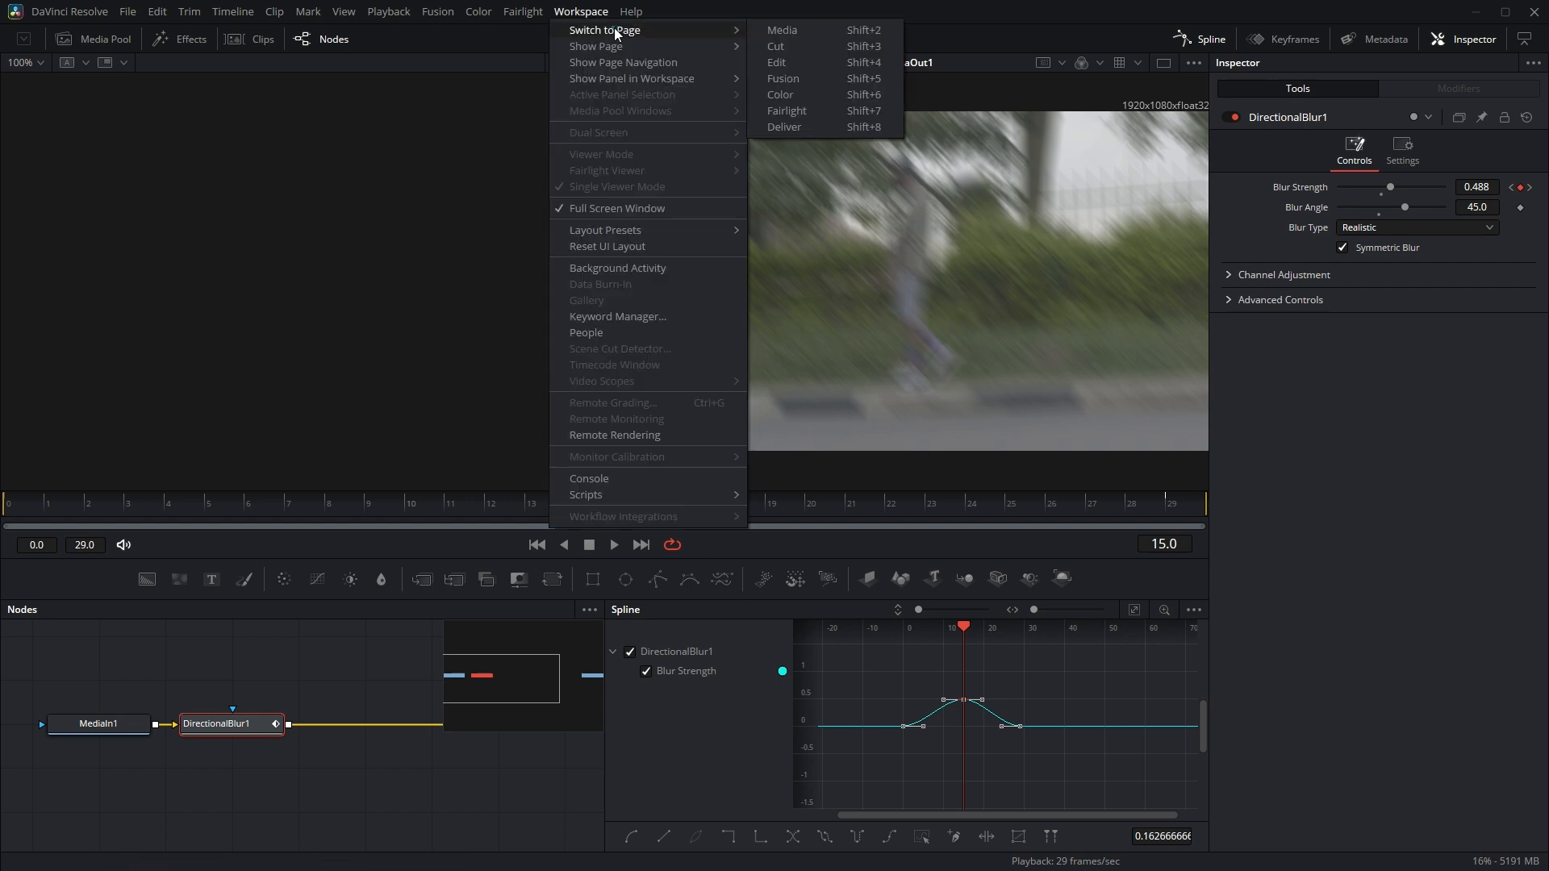
left_click(806, 78)
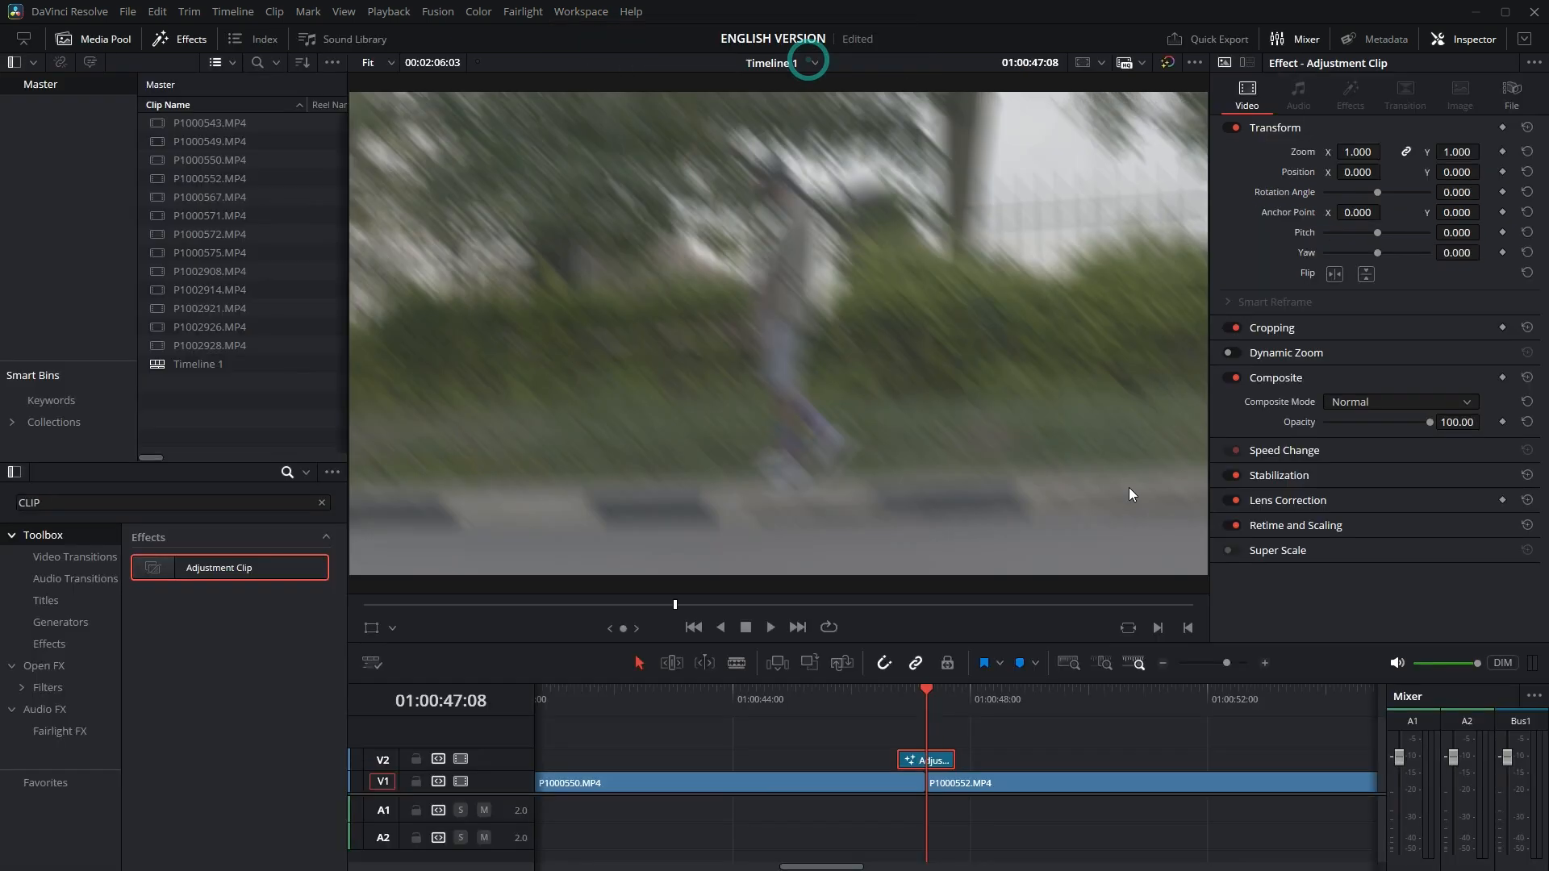
left_click(880, 692)
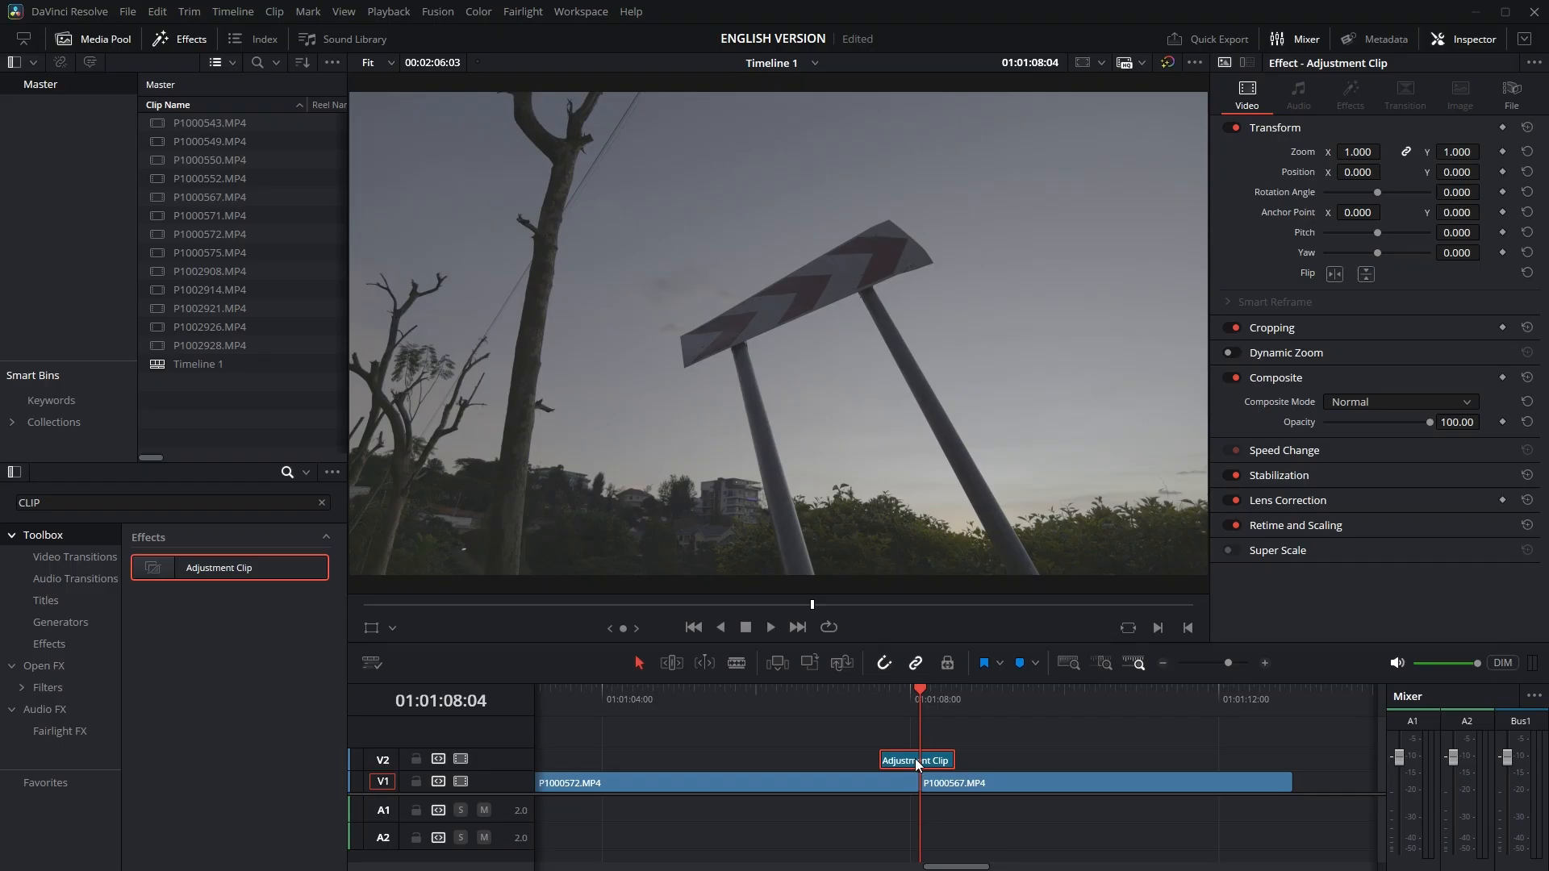
left_click(596, 10)
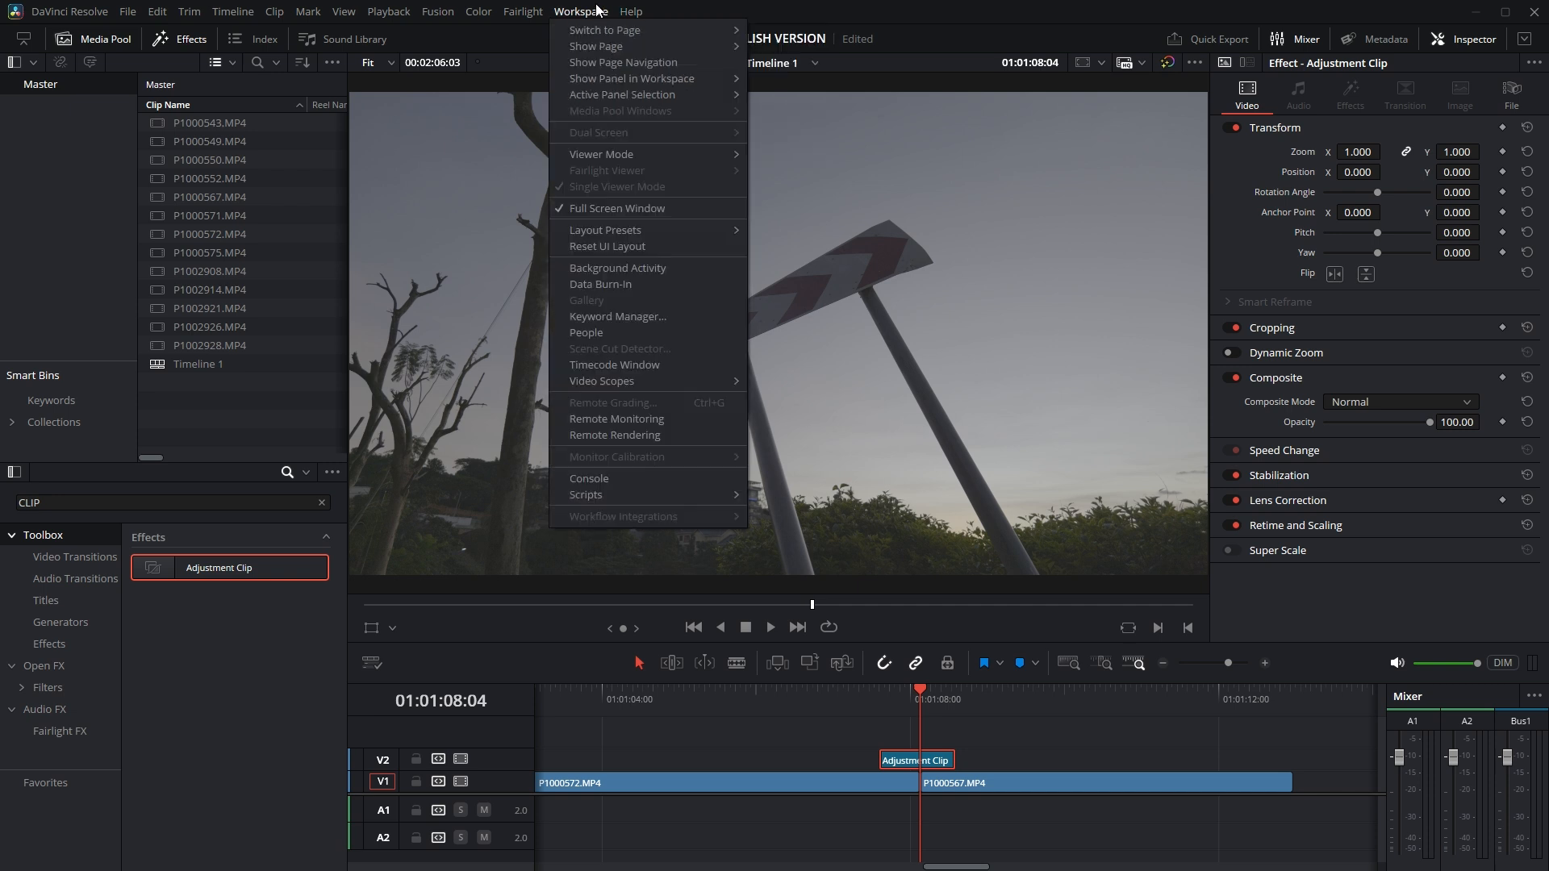
left_click(788, 79)
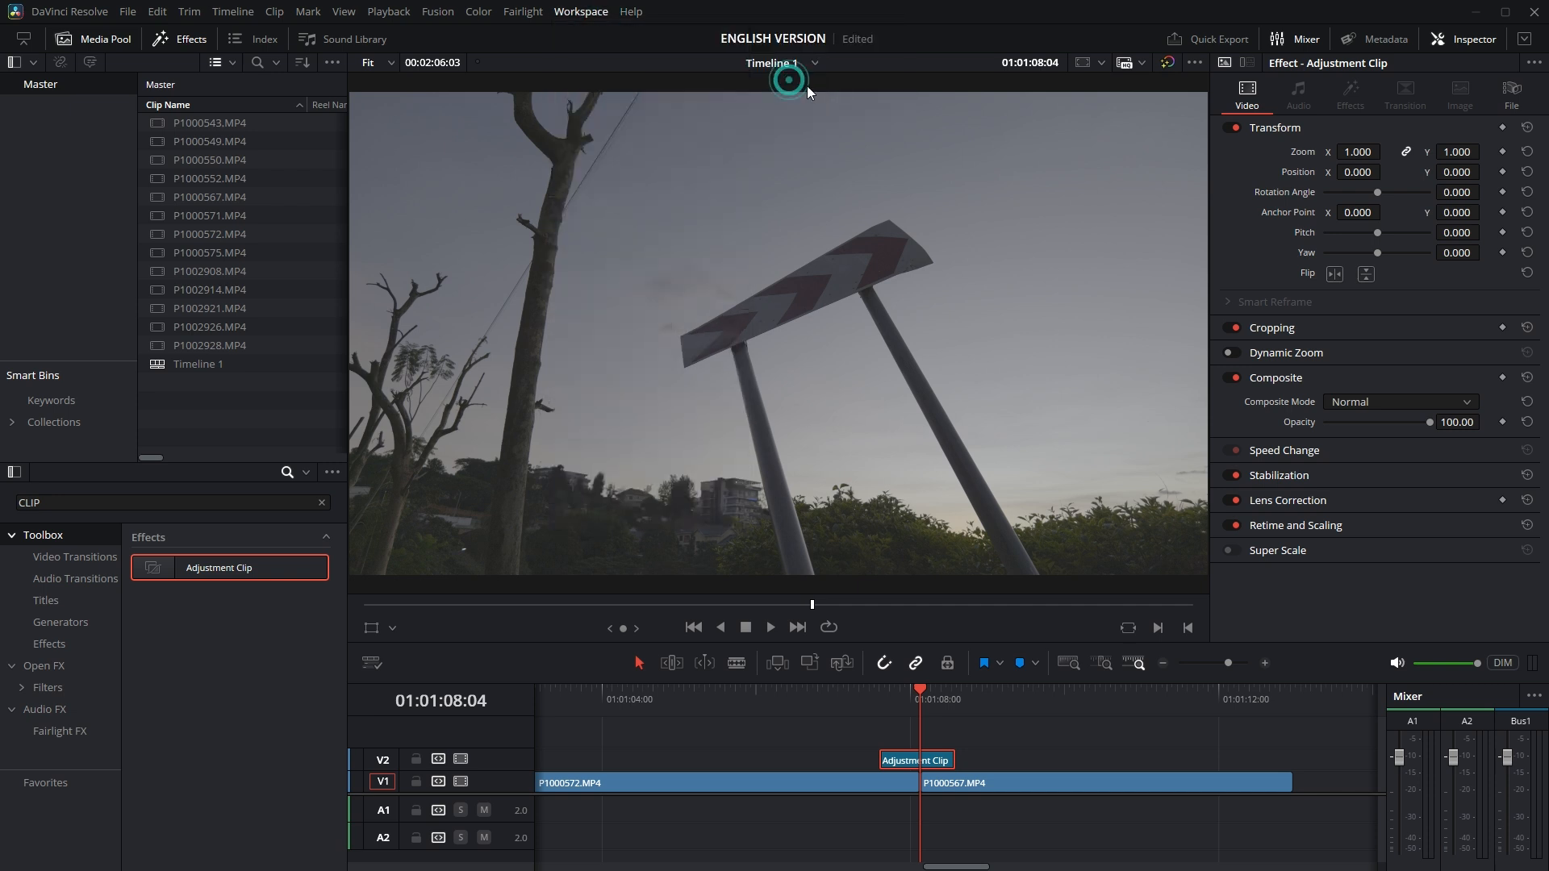
- Add a Zoom Blur tool between MediaIn1 and MediaOut1
left_click(86, 693)
left_click(110, 731)
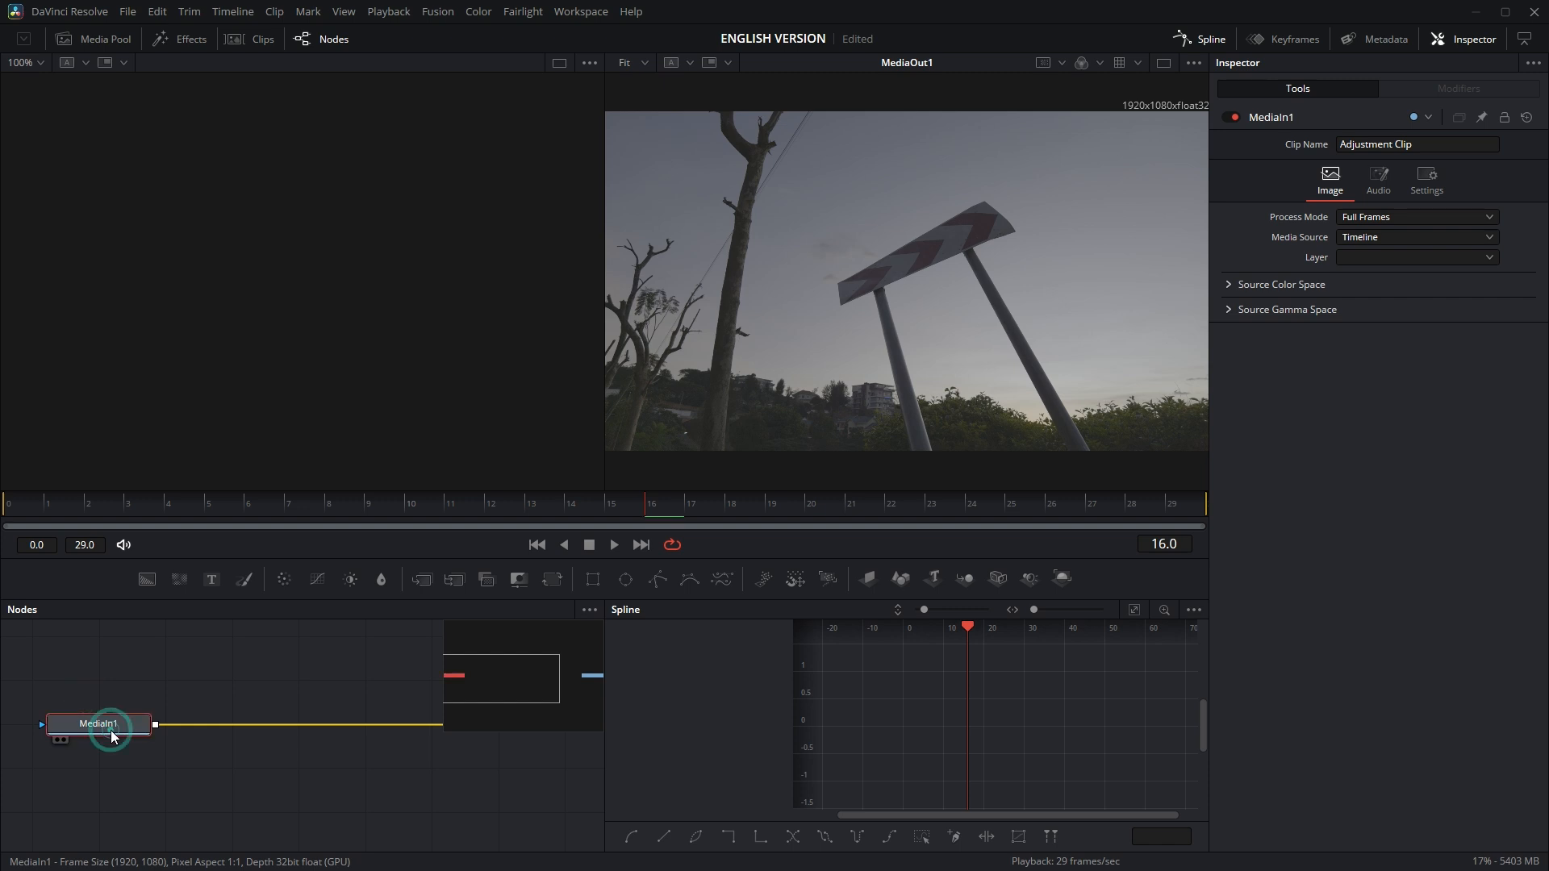
key("shift+space")
type("Directional Blur")
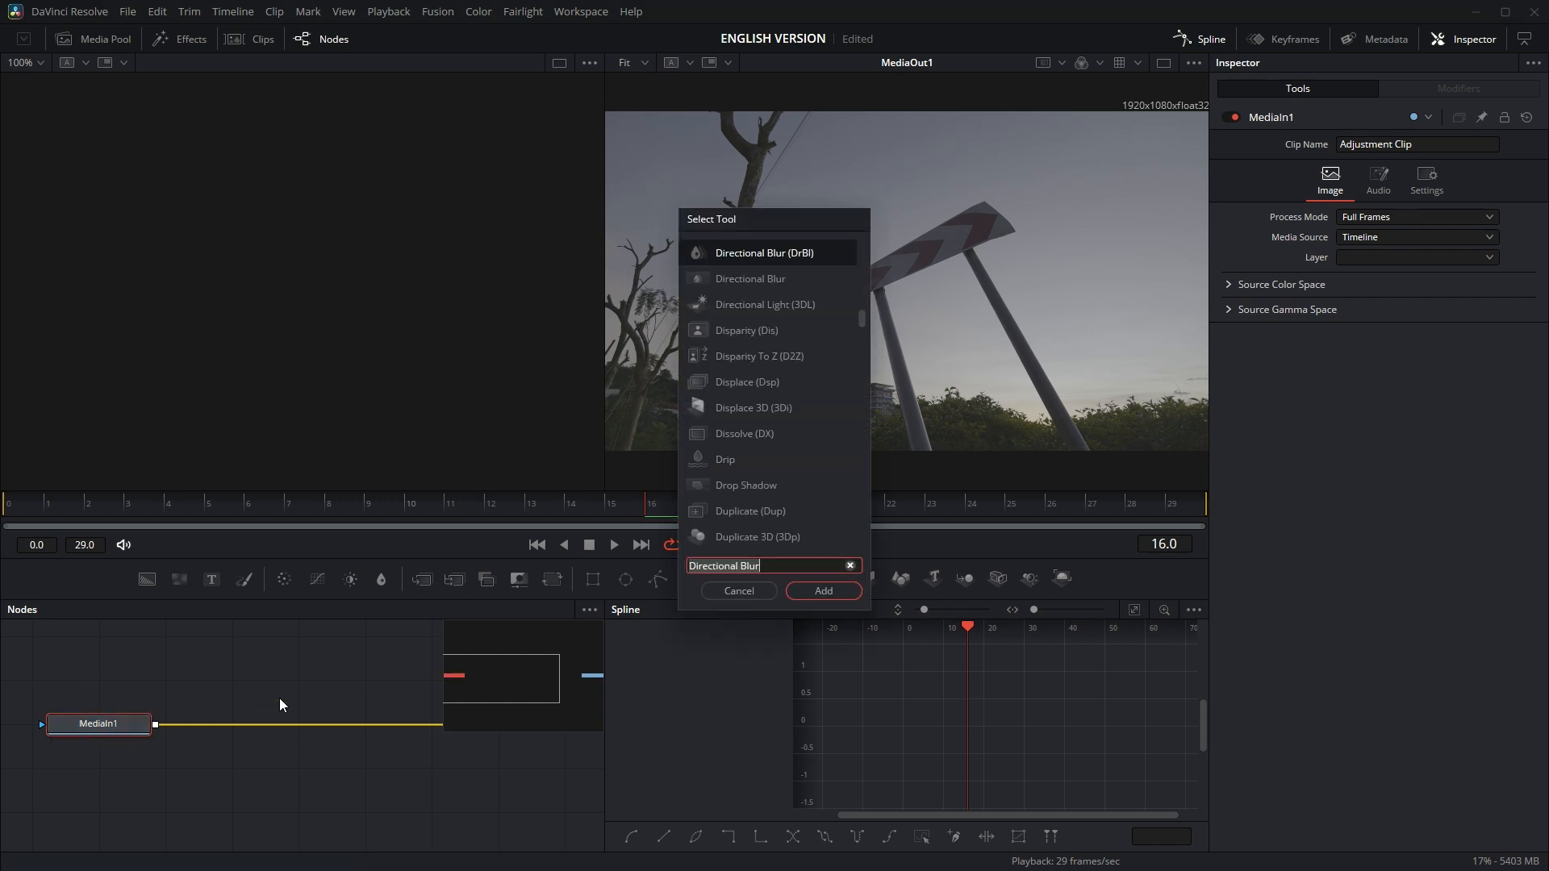
type("ZOOM")
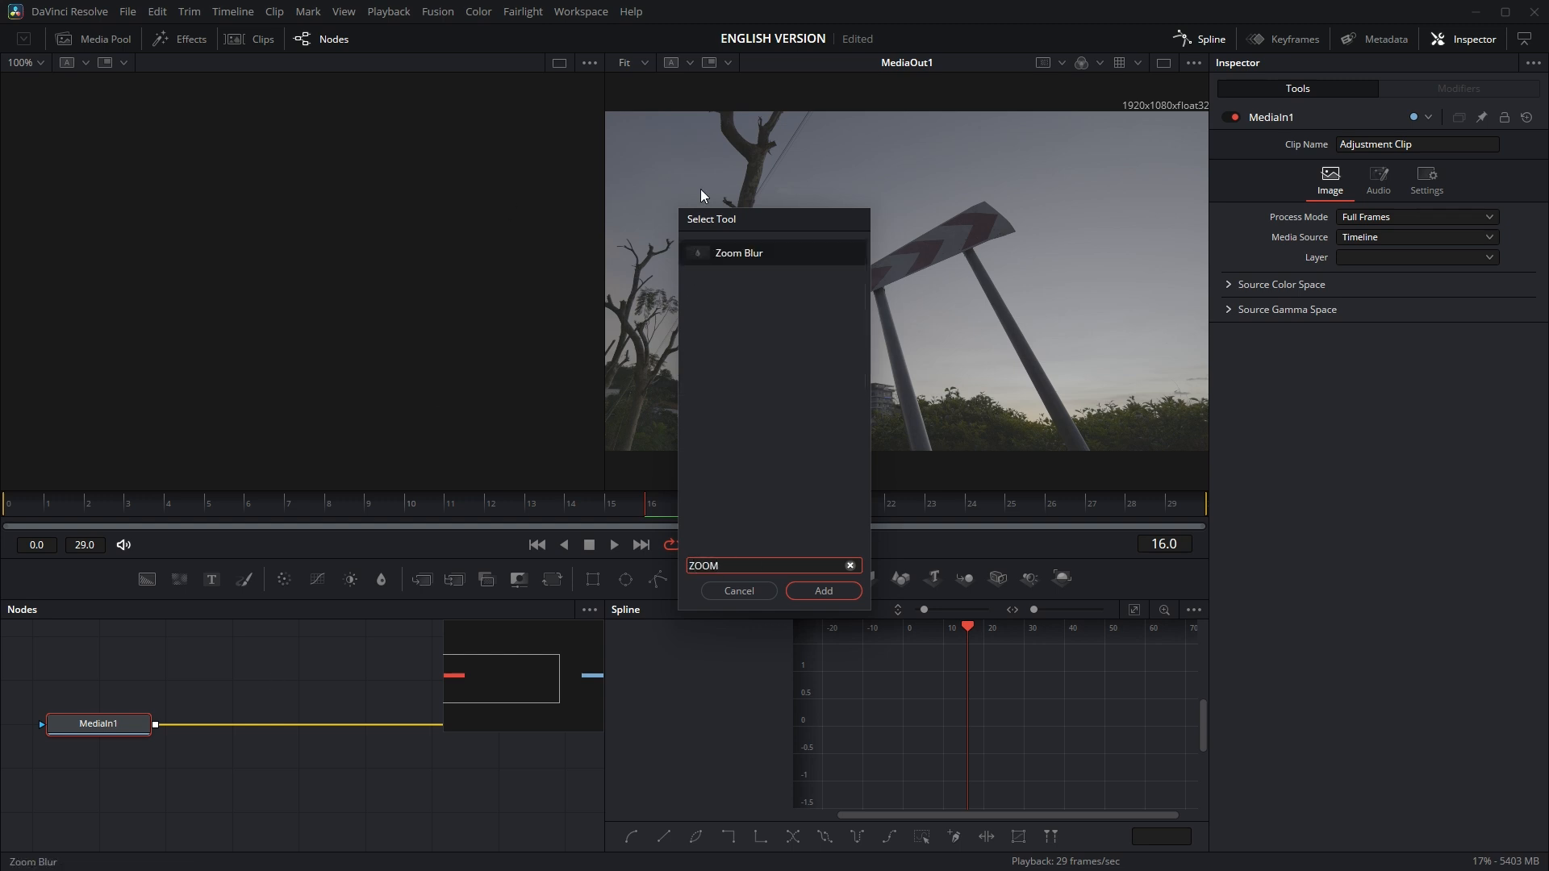
left_click(752, 252)
left_click(836, 592)
left_click_drag(222, 727, 237, 727)
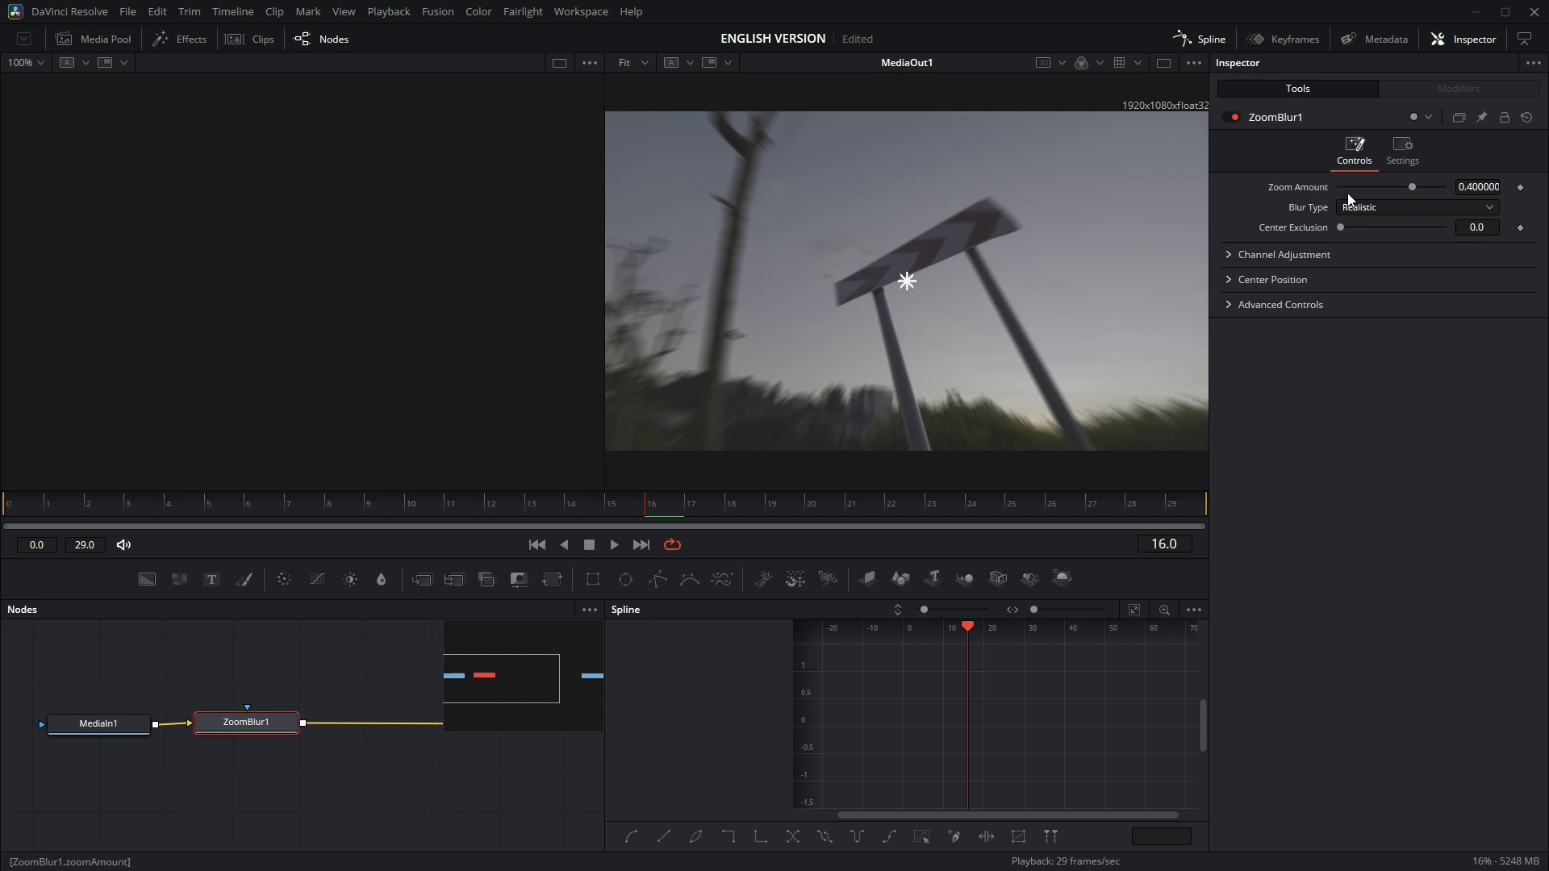
- Set the Zoom Blur's Zoom Amount to 0 on frame 0 and keyframe that value on frames 0 and 29
left_click(14, 513)
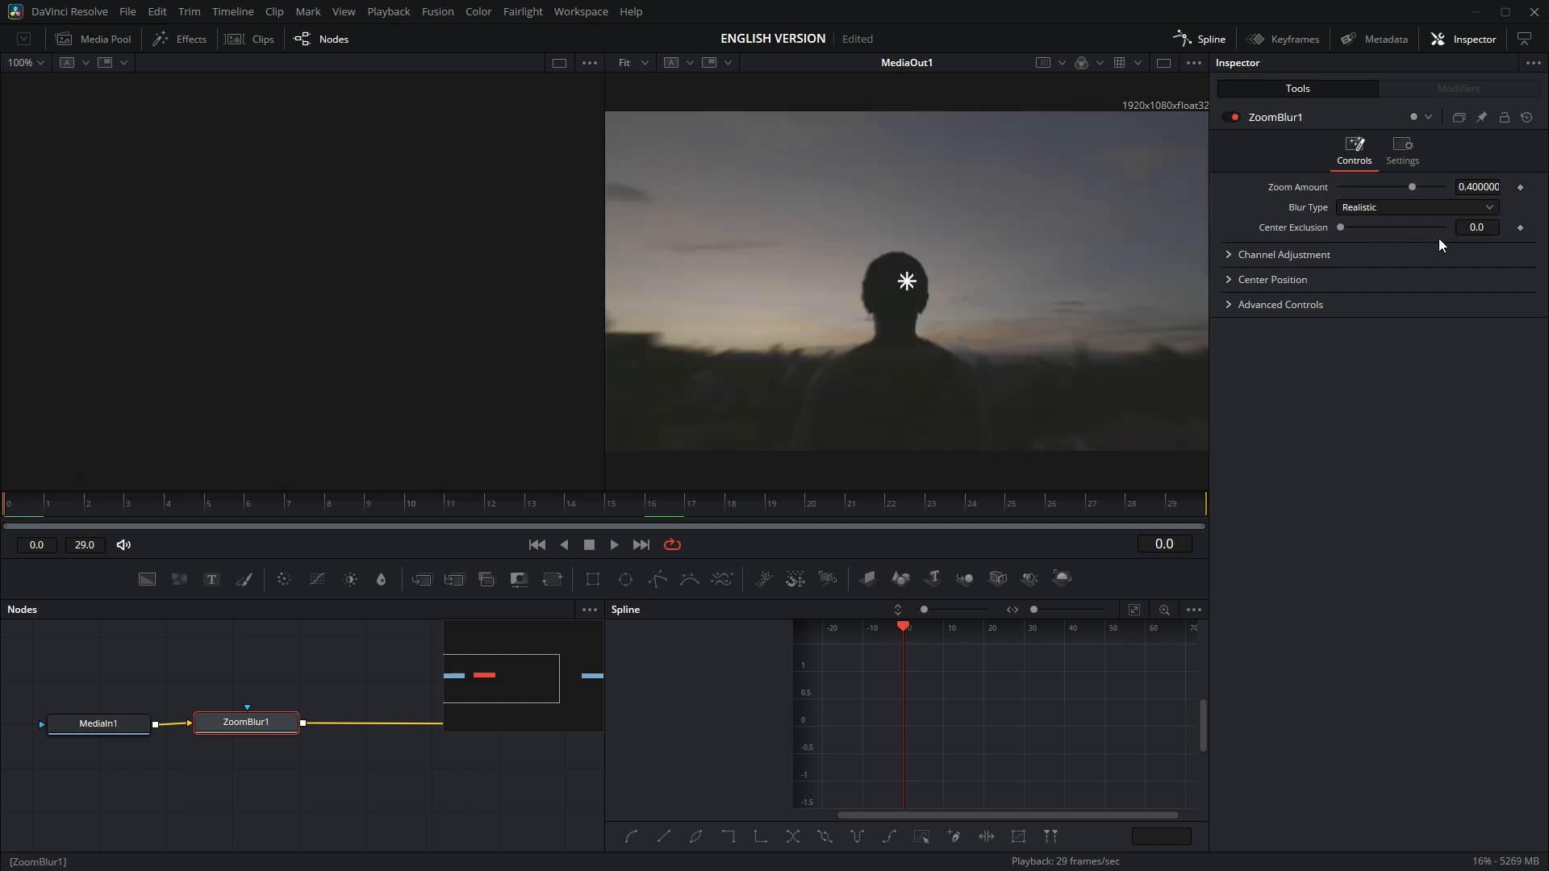
left_click(1521, 188)
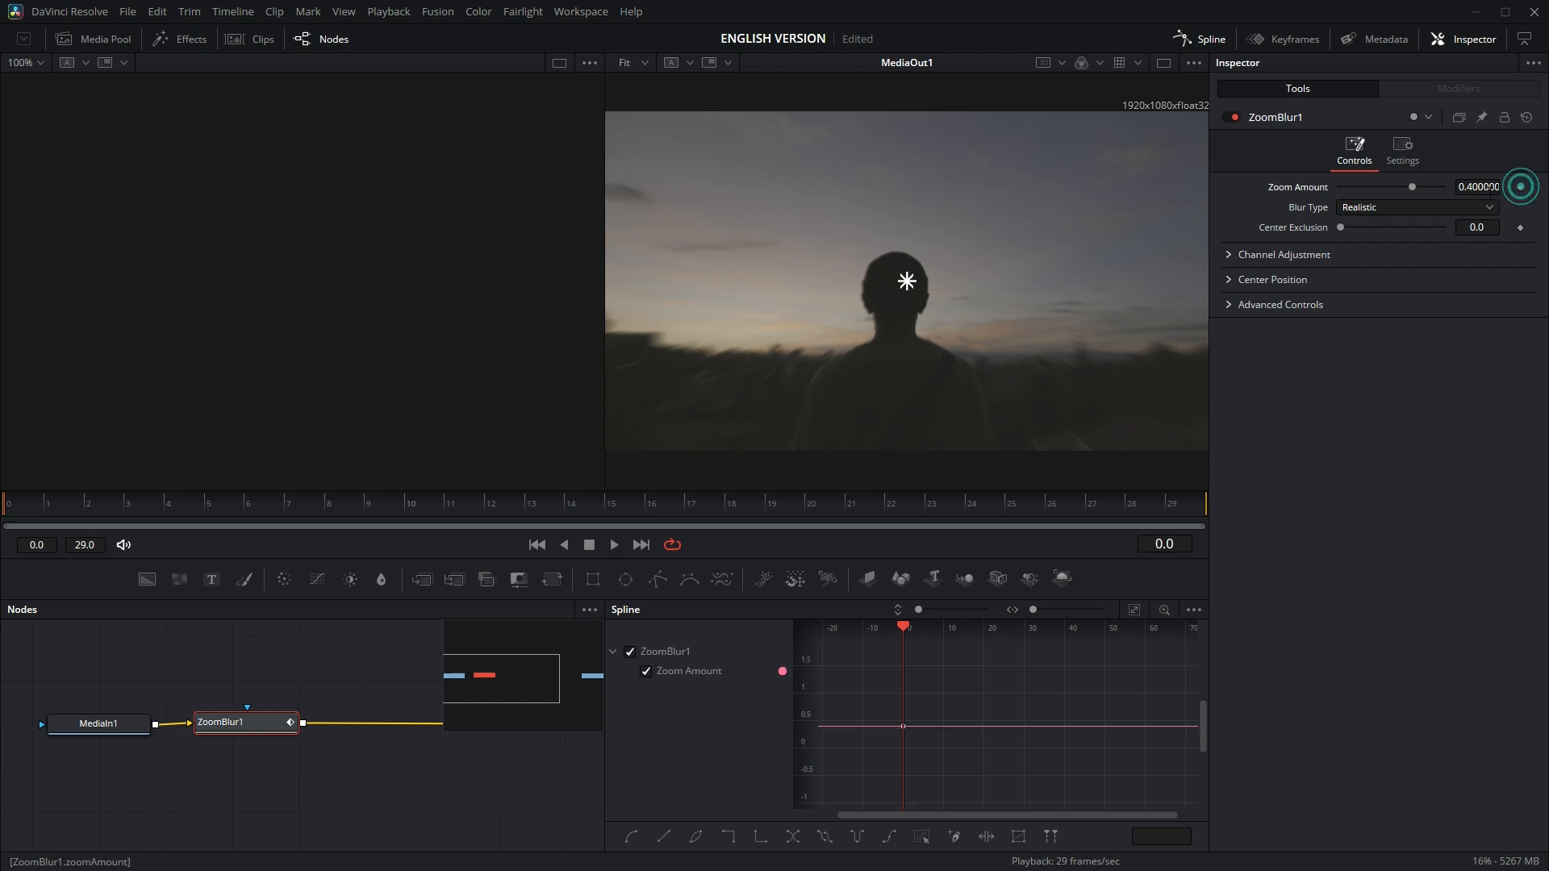
double_click(1476, 187)
type("0")
key("Tab")
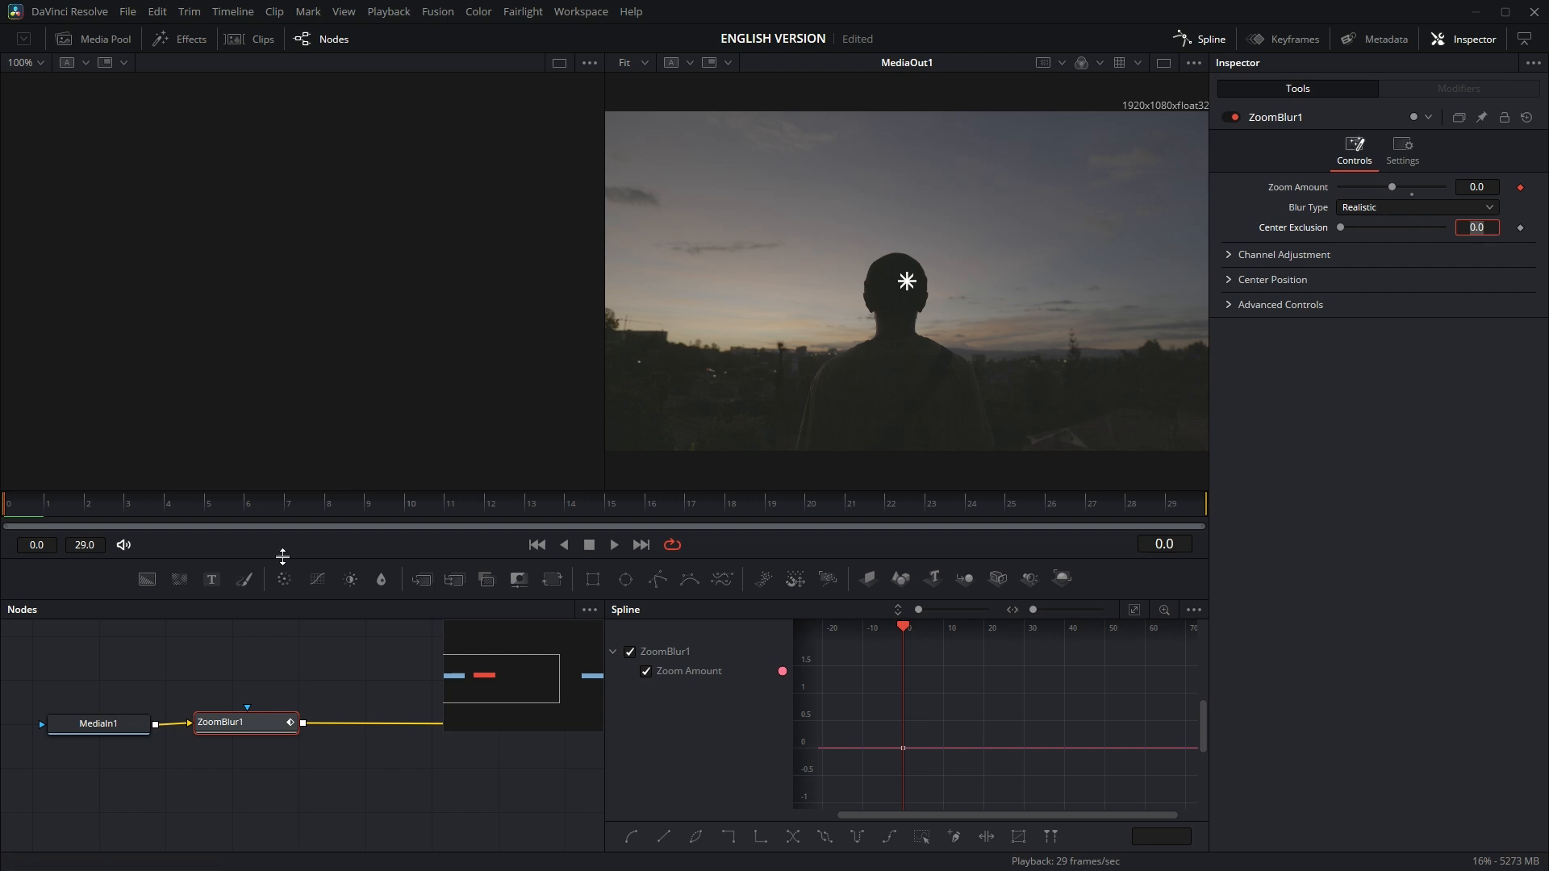
left_click_drag(564, 506, 1151, 525)
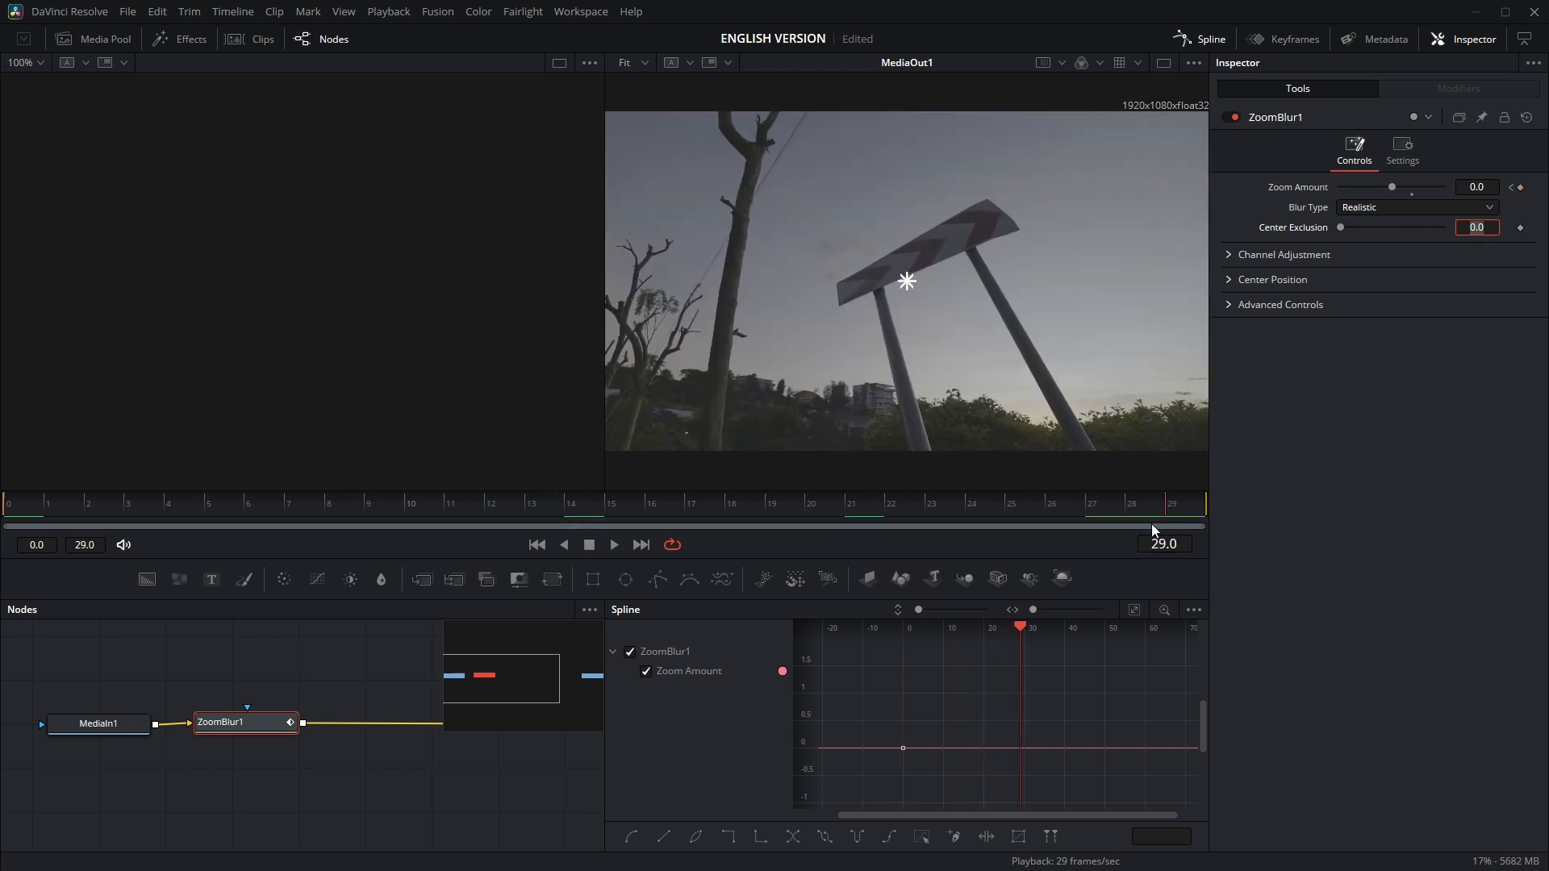
left_click(1520, 188)
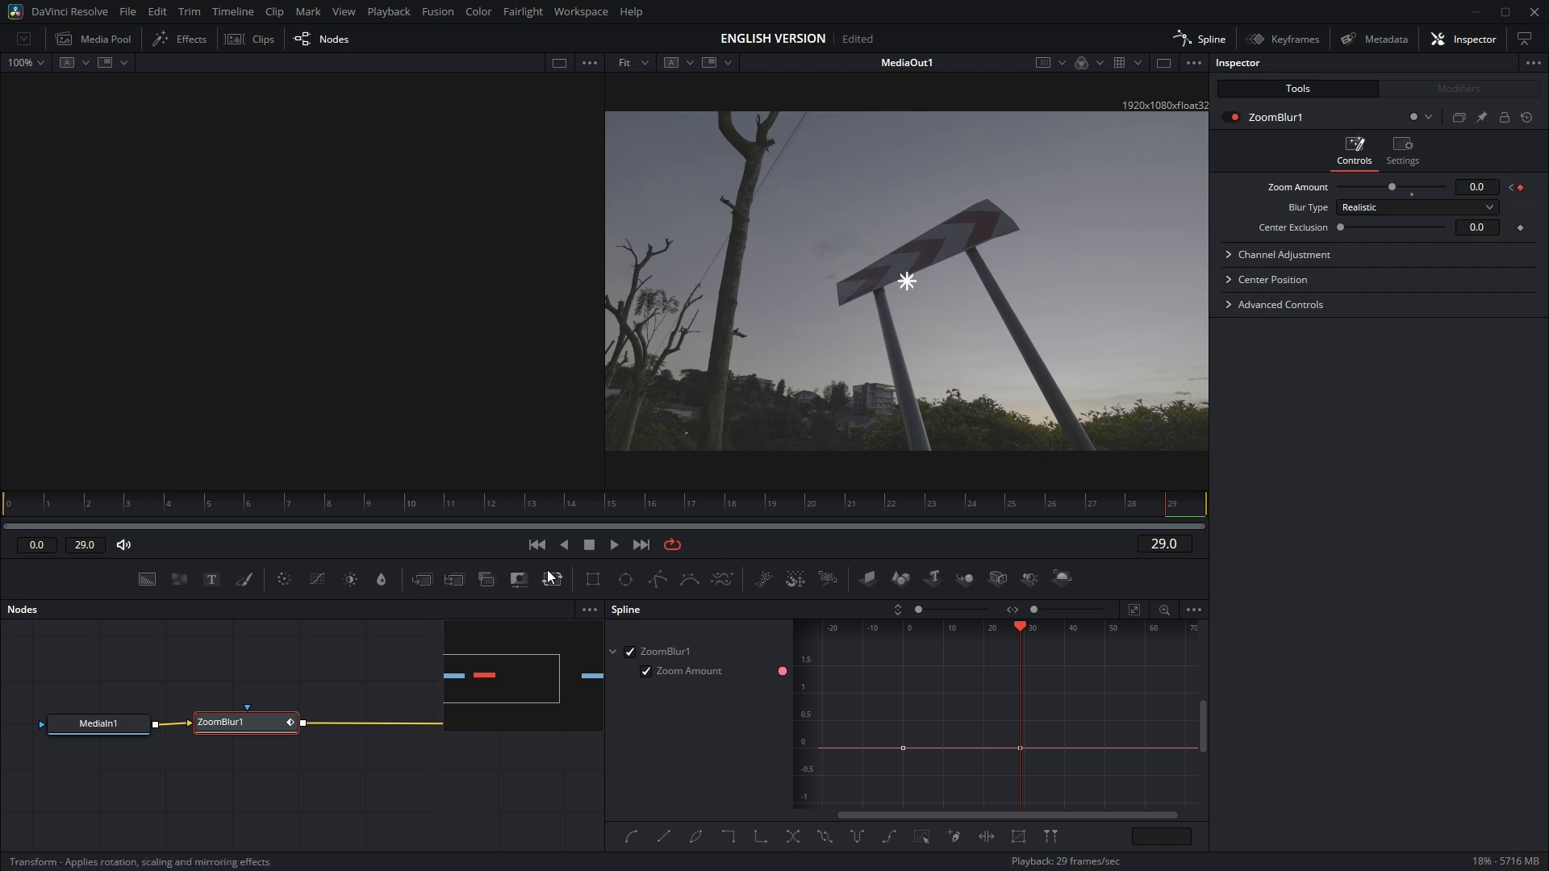
- Raise the Zoom Amount to about 0.78 on frame 15 and smooth all keyframes of its curve in the Spline editor
left_click_drag(602, 505, 564, 501)
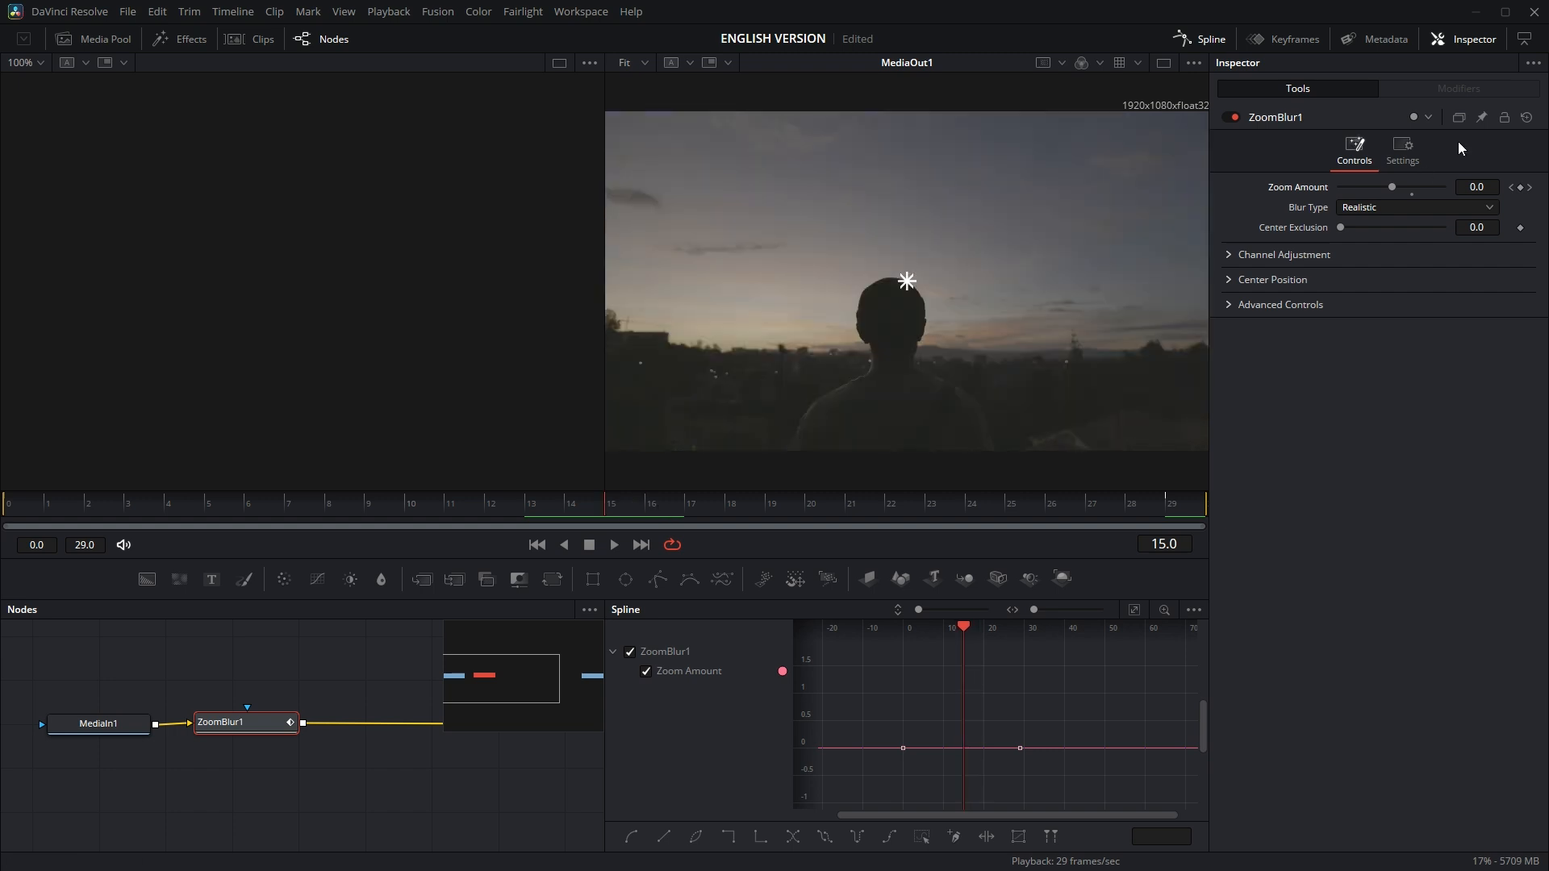
left_click_drag(1396, 185, 1434, 186)
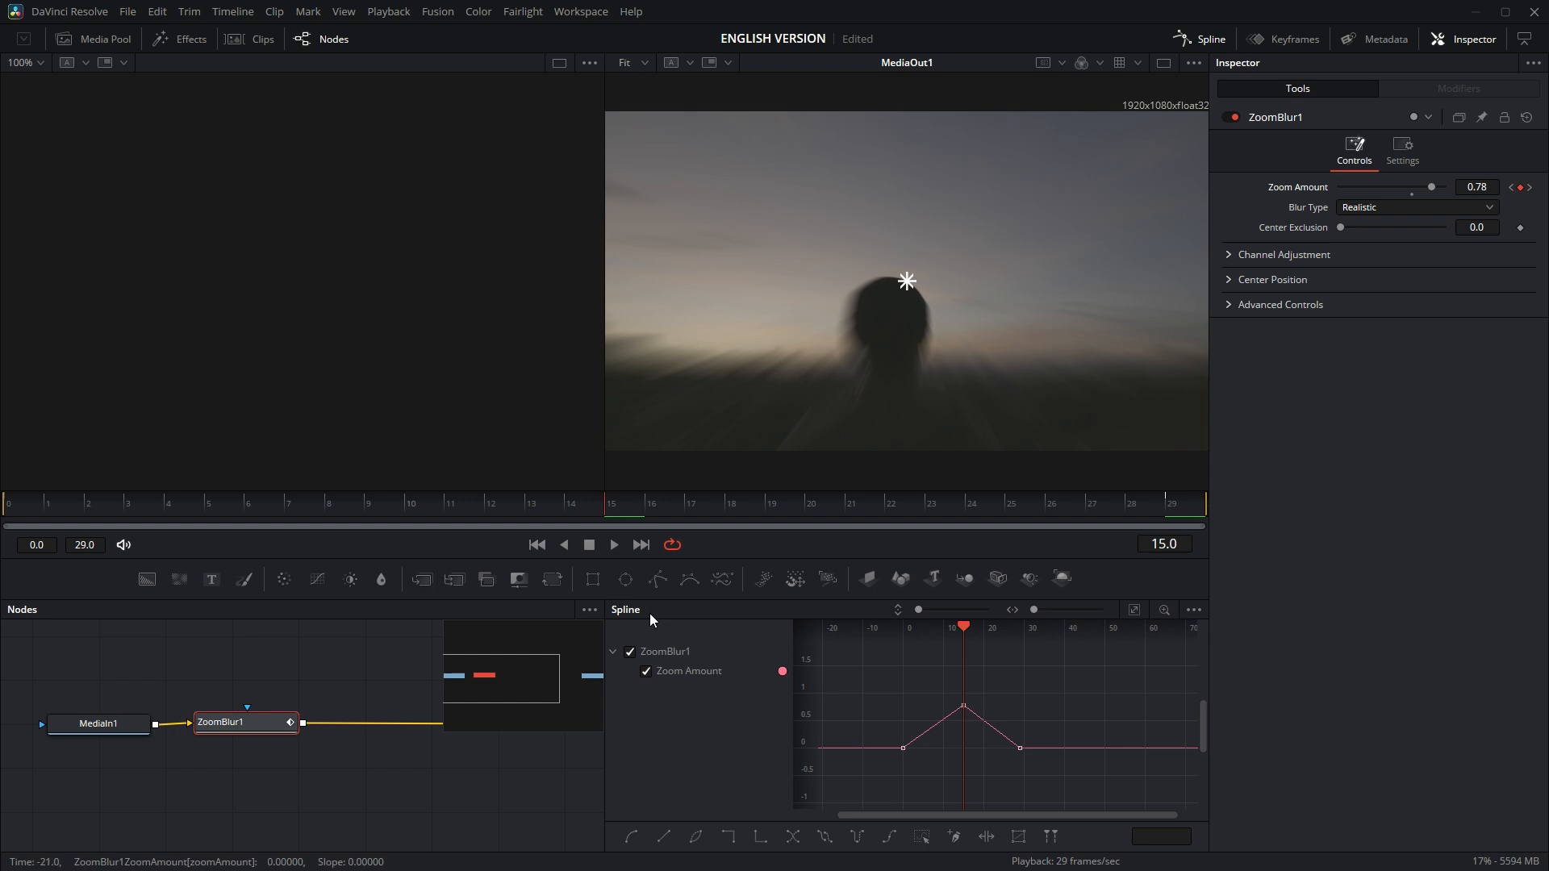
left_click_drag(869, 680, 1073, 764)
left_click_drag(831, 657, 1090, 770)
key("s")
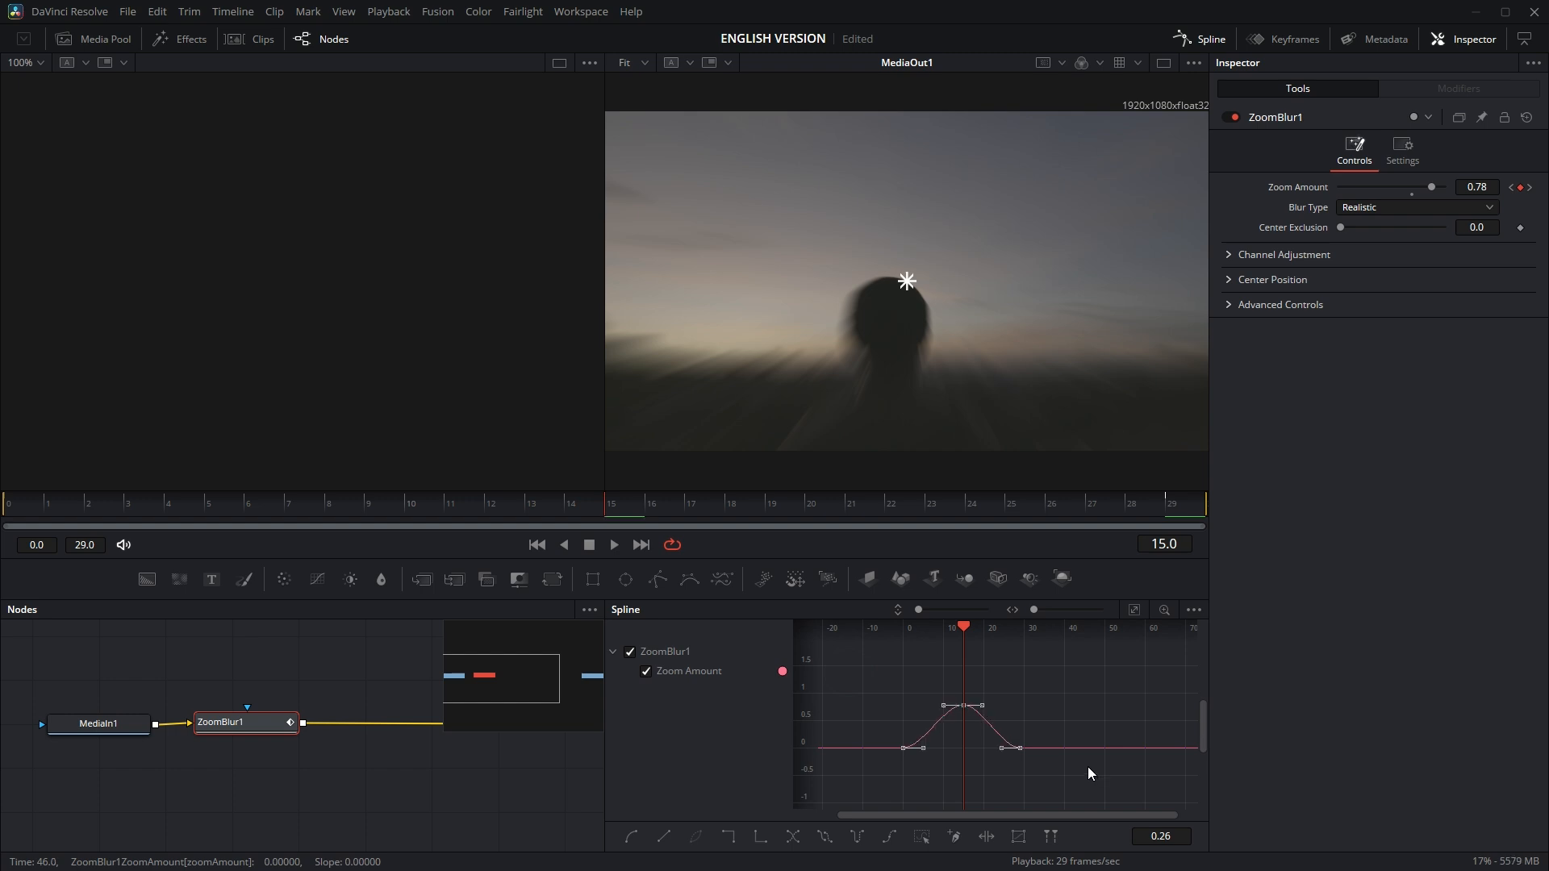
- Return to the Edit page and open the adjustment clip over the P1002908.MP4 to P1002914.MP4 cut in the Fusion page
left_click(581, 12)
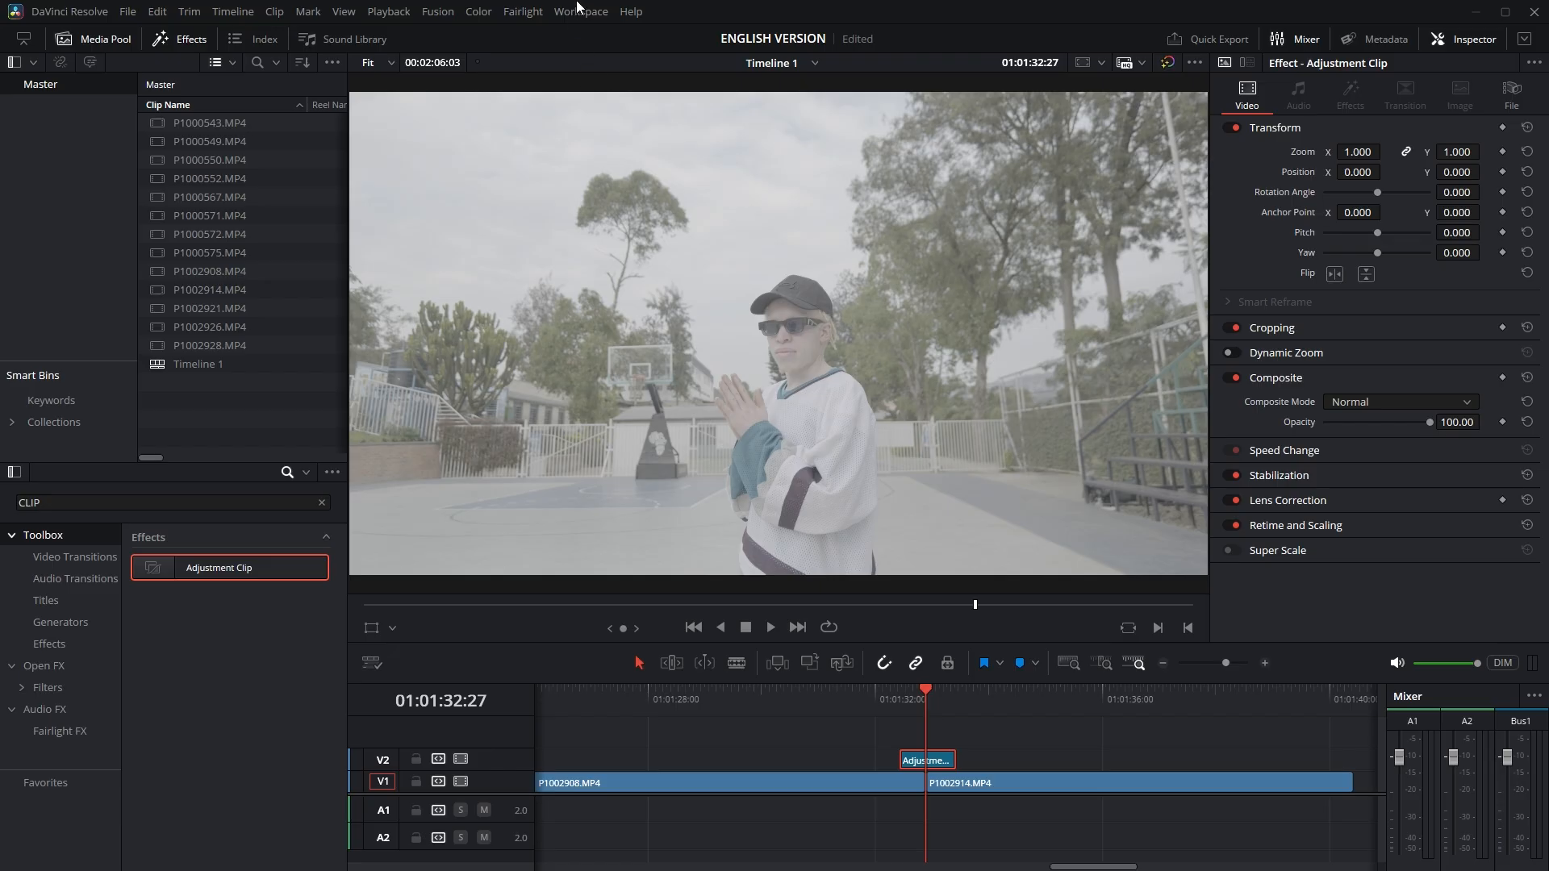
left_click(581, 11)
mouse_move(621, 32)
left_click(786, 77)
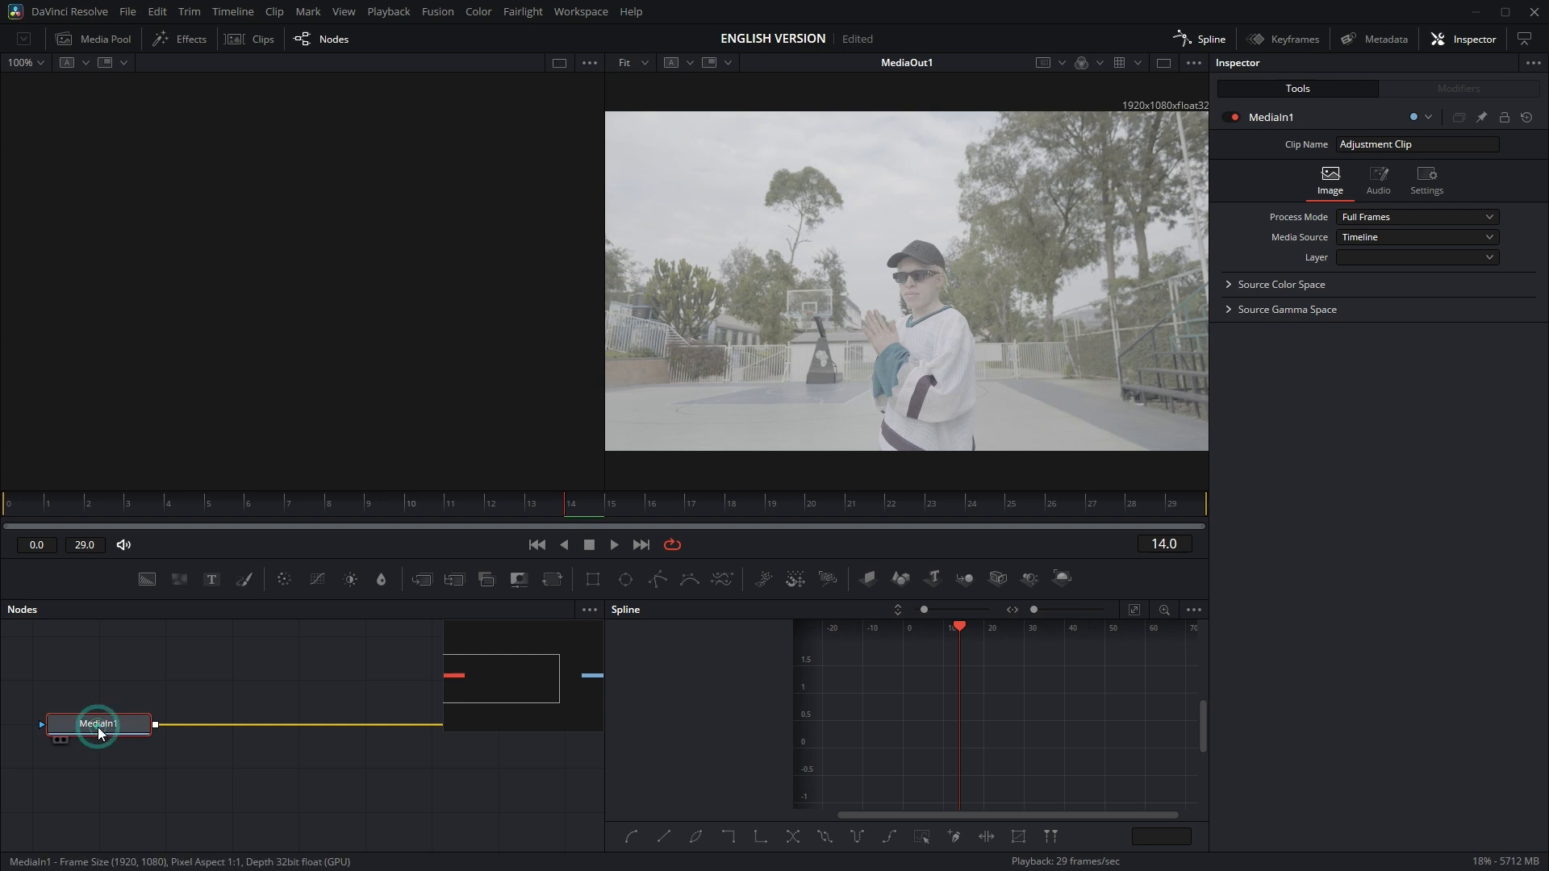
- Add the plain Camera Shake tool, the one without the CShk abbreviation, between MediaIn1 and MediaOut1
key("shift+space")
type("Zoom Blur")
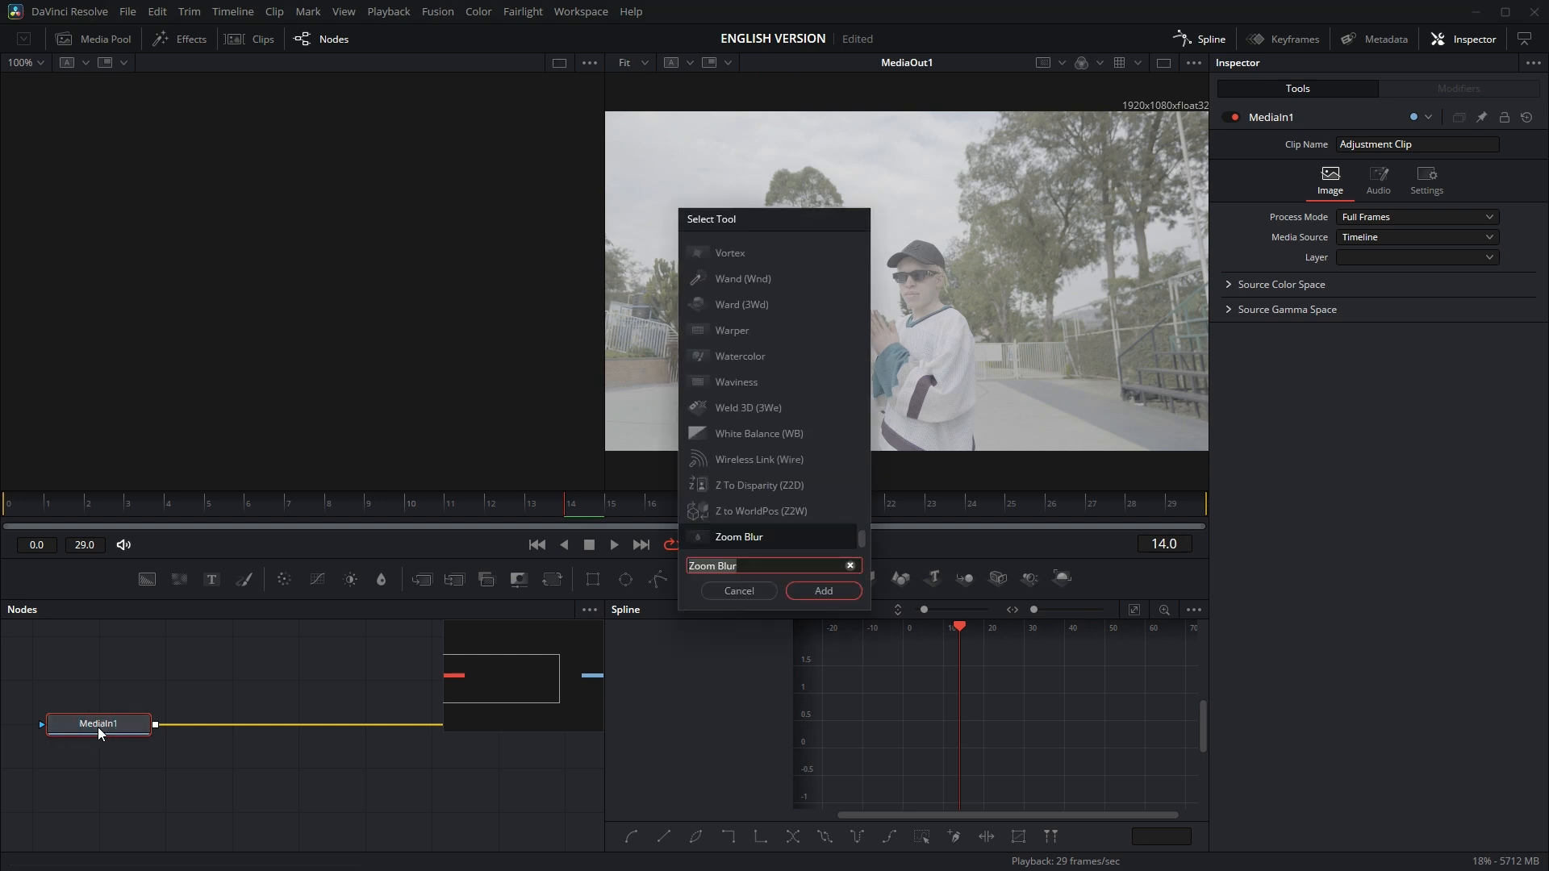
type("CAME")
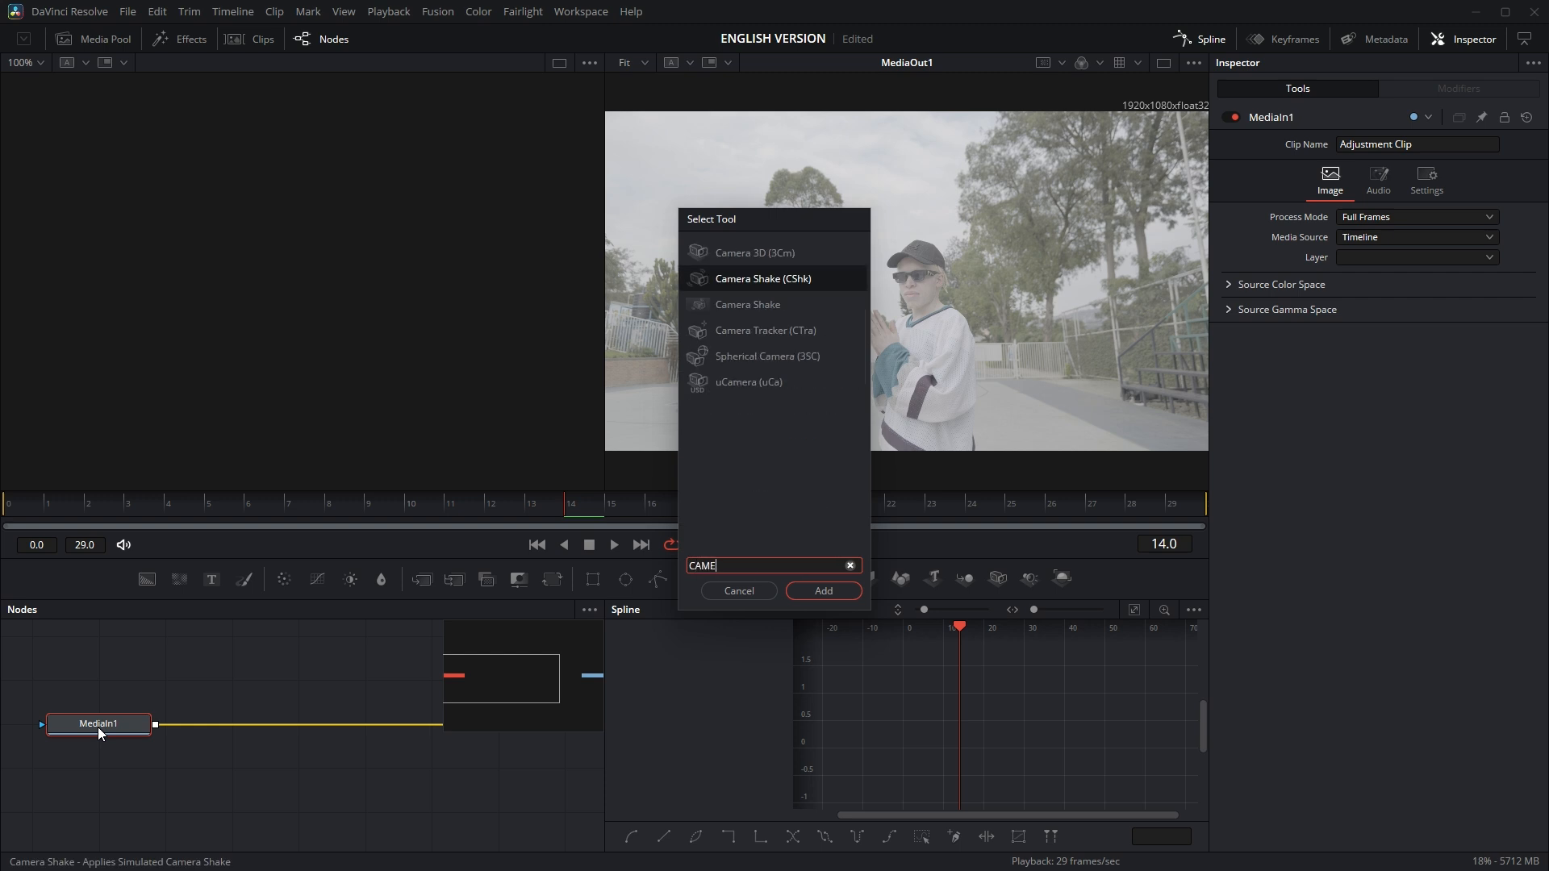
key("BackSpace")
key("BackSpace")
key("BackSpace")
key("BackSpace")
type("Camera Shake")
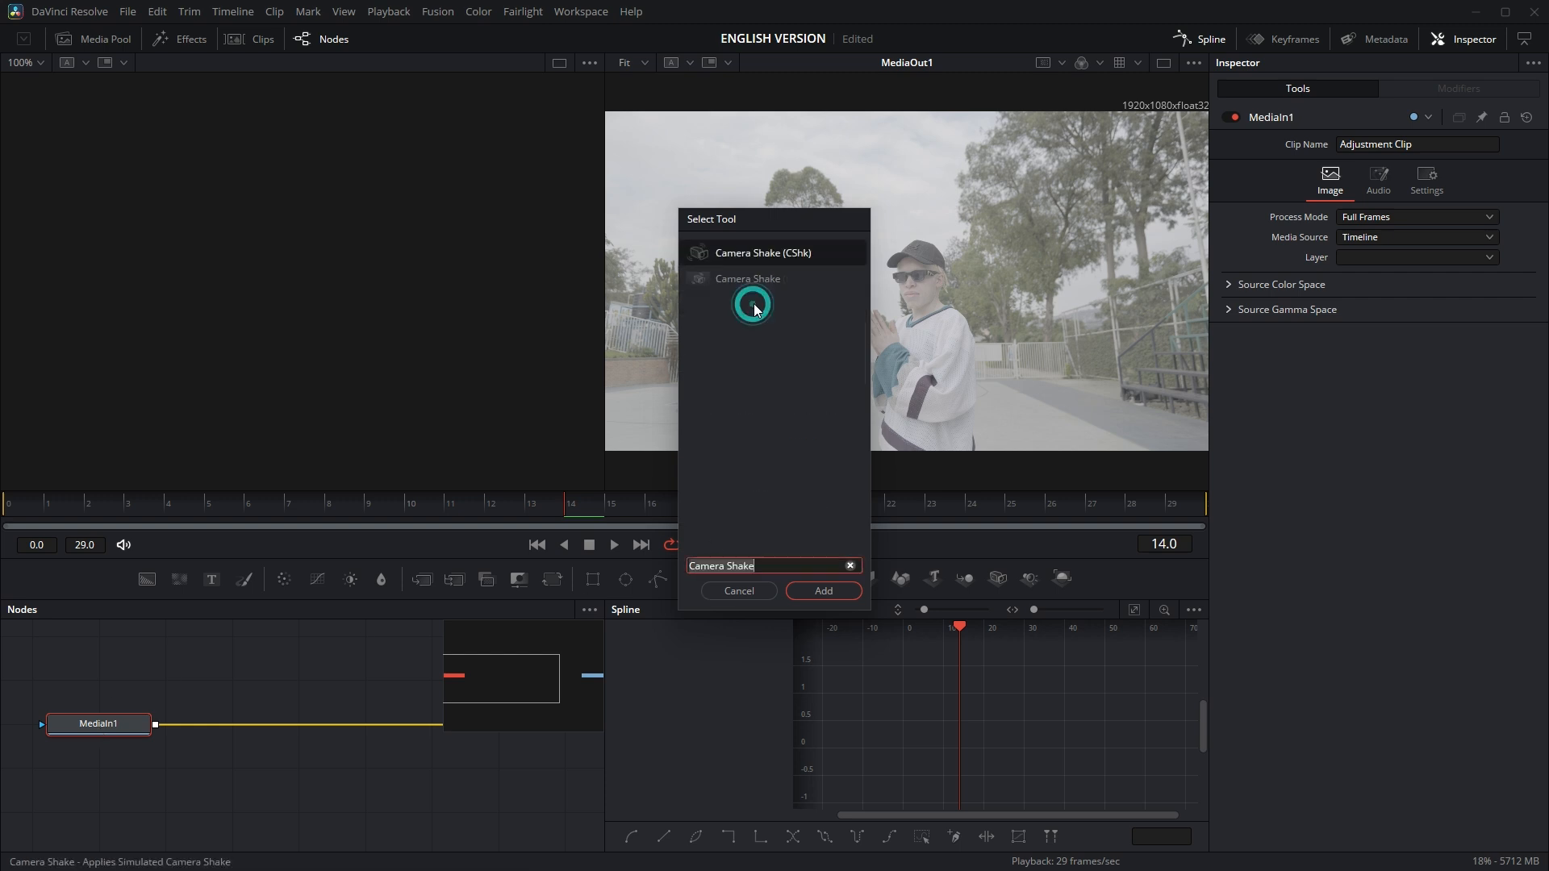
left_click(755, 279)
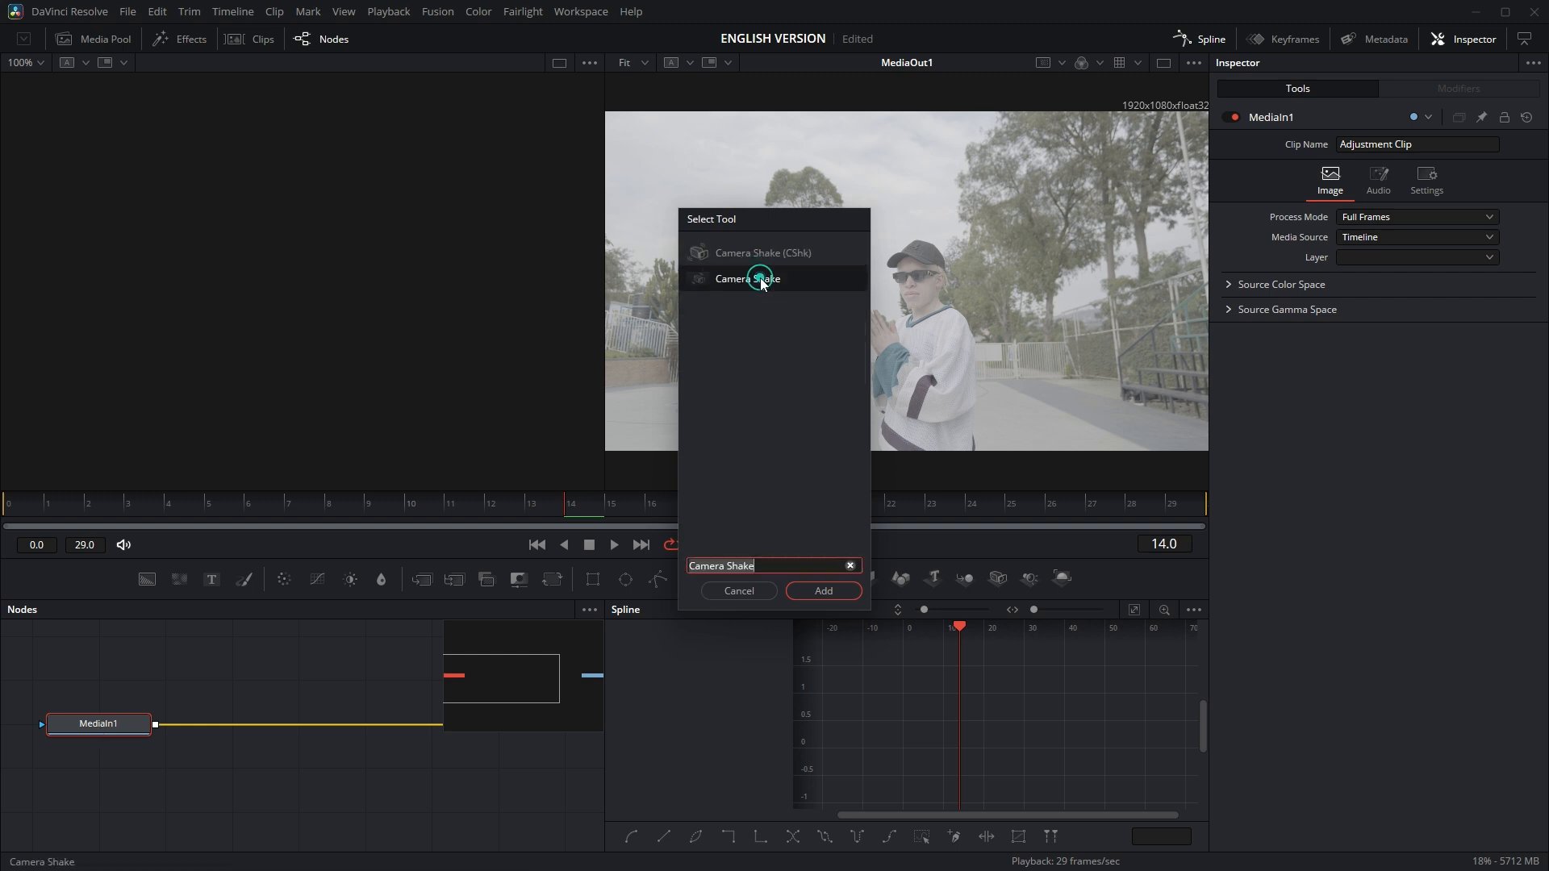
left_click(839, 591)
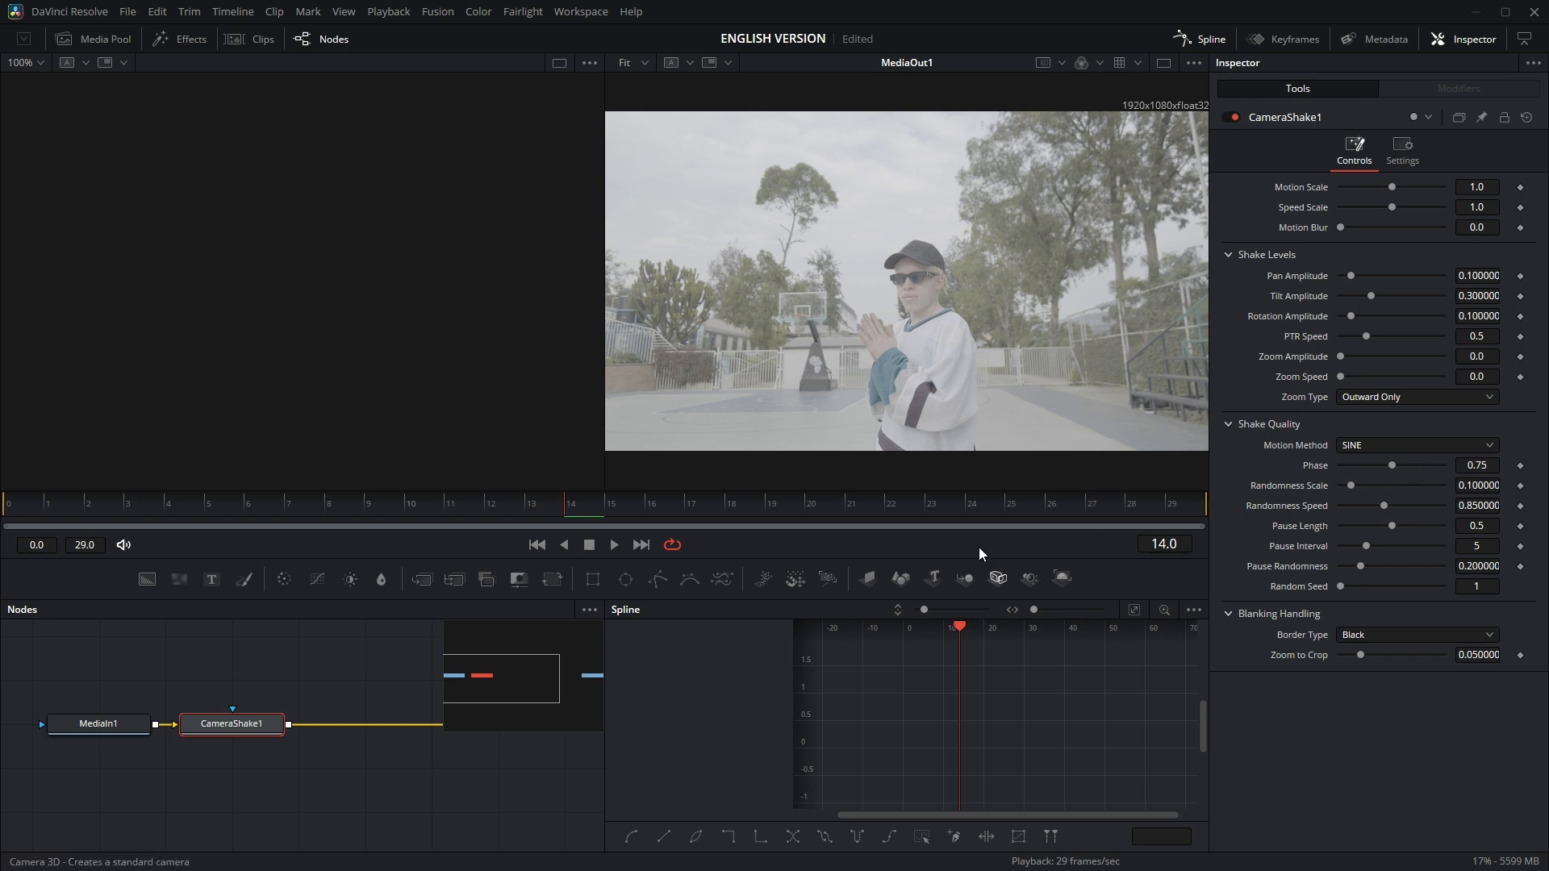
- Keyframe the Camera Shake's Motion Scale and its Pan, Tilt, Rotation and Zoom Amplitudes on frame 0
left_click(14, 505)
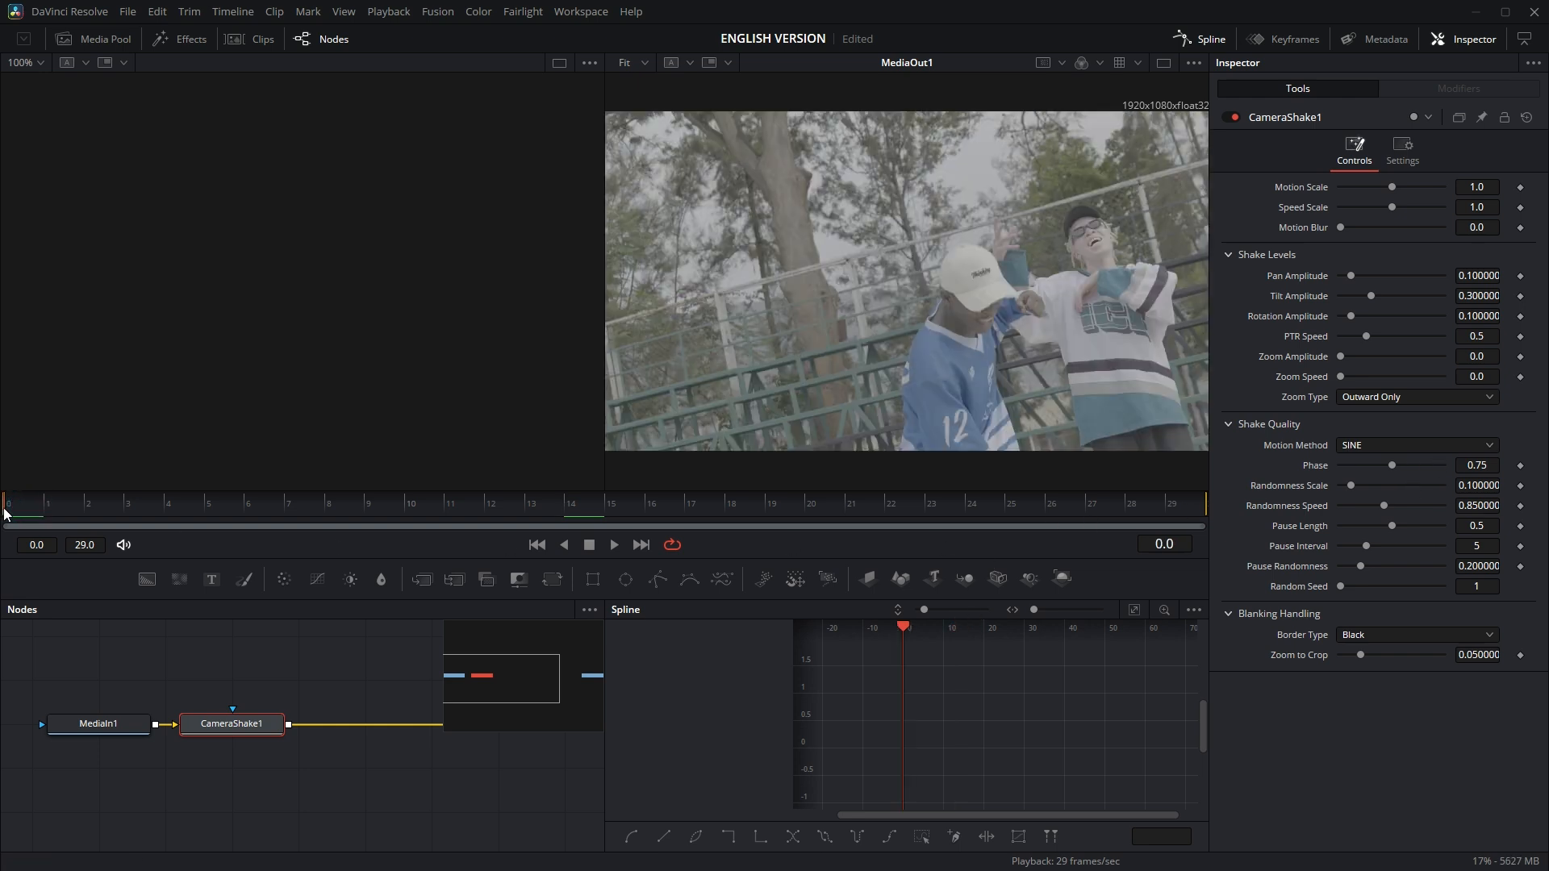
left_click(1520, 189)
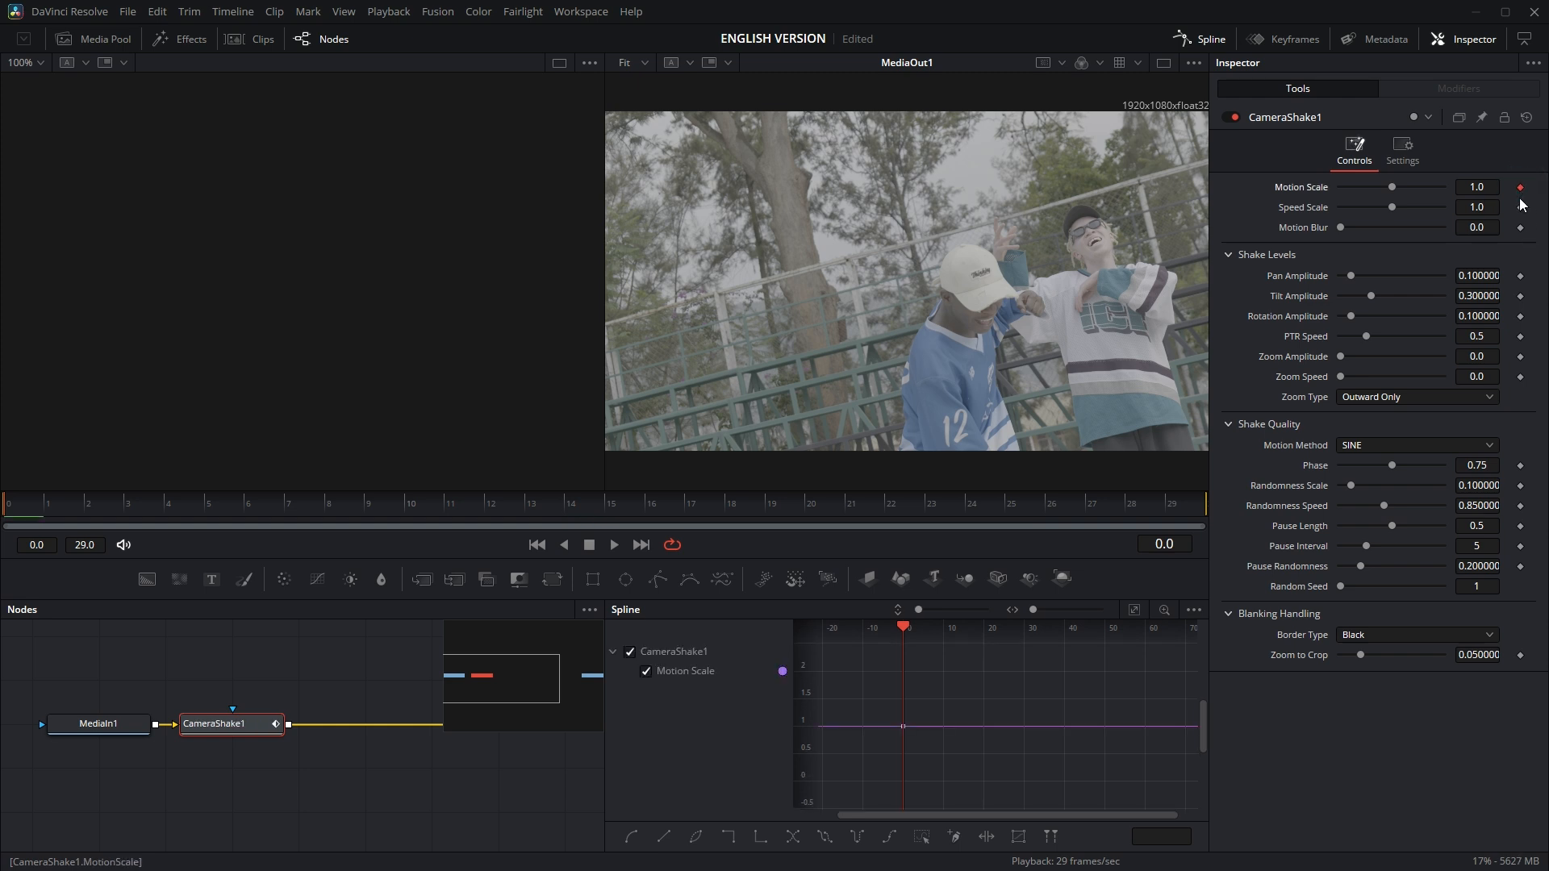
left_click(1520, 276)
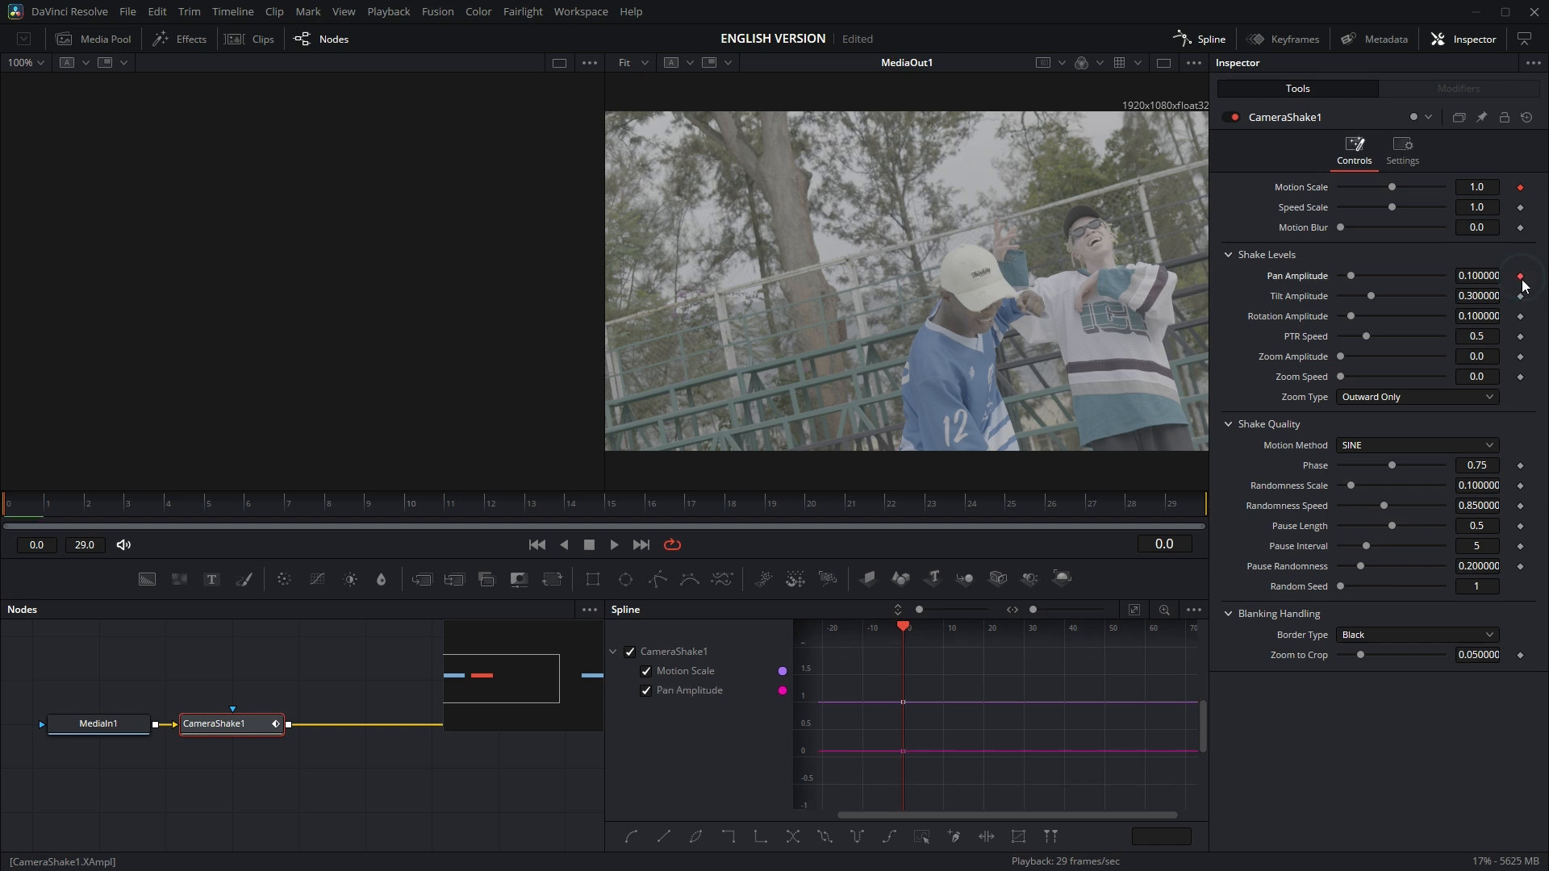
left_click(1520, 296)
left_click(1520, 316)
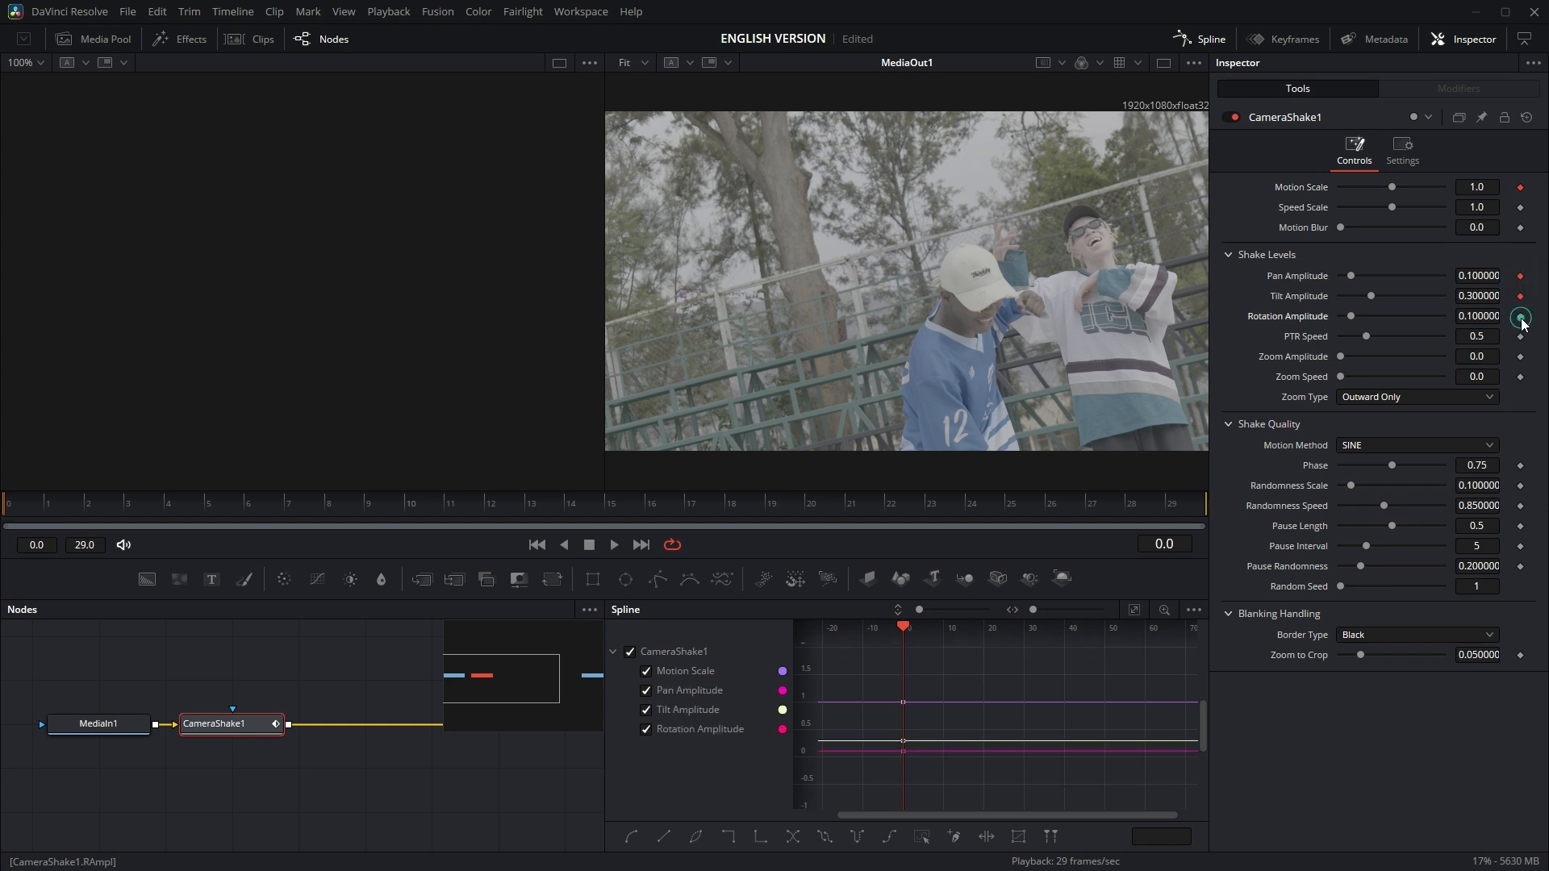
left_click(1520, 357)
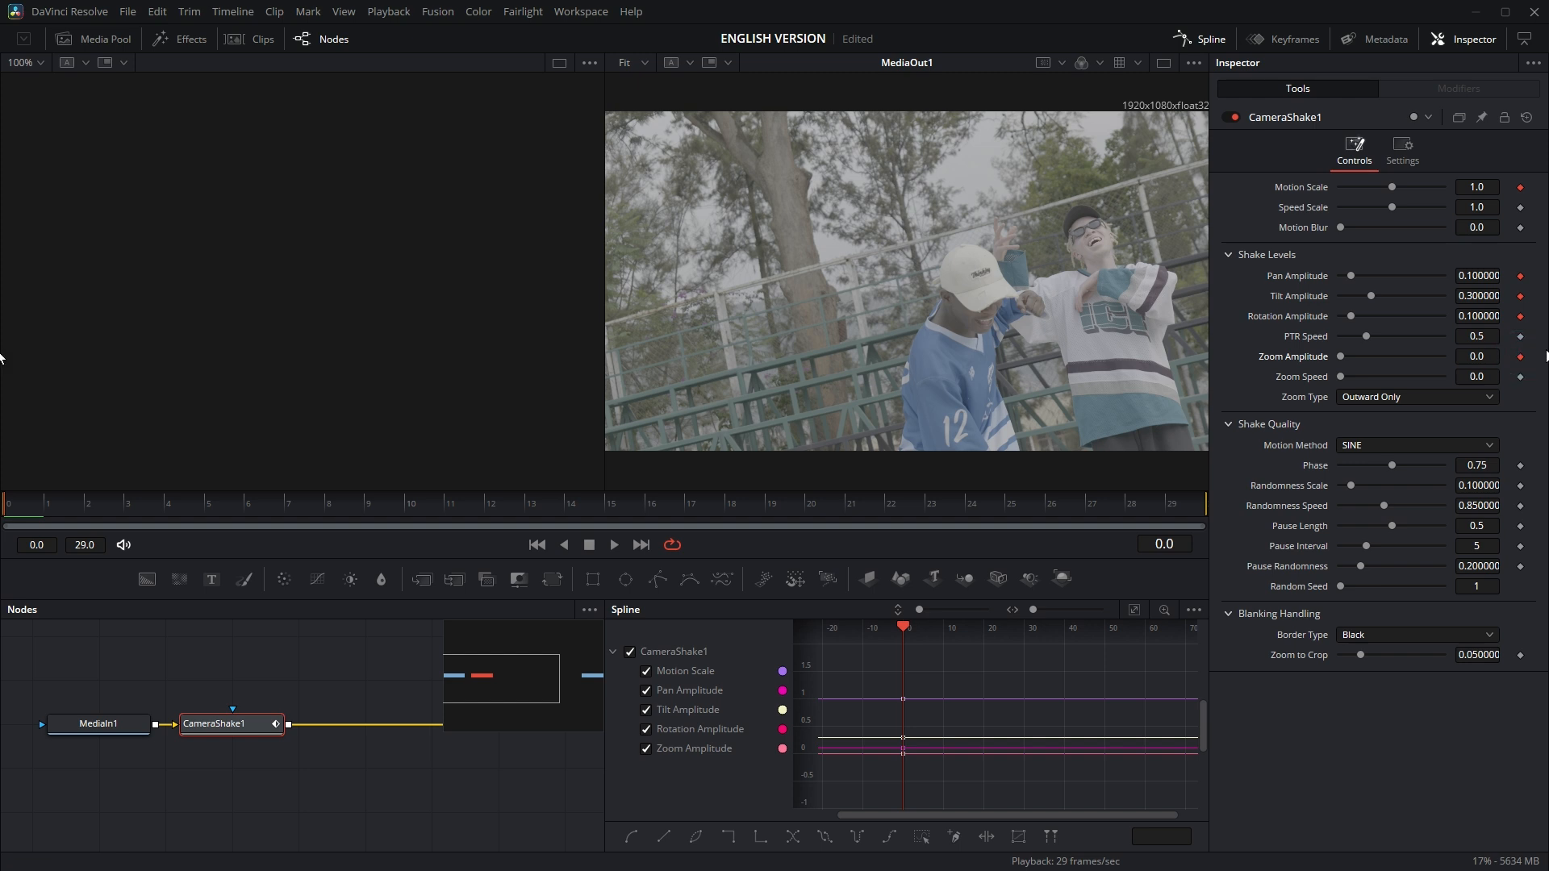
- Add keyframes on frame 29 for Motion Scale and the Pan, Tilt, Rotation and Zoom Amplitudes at their unmodified values
left_click_drag(267, 505, 1168, 506)
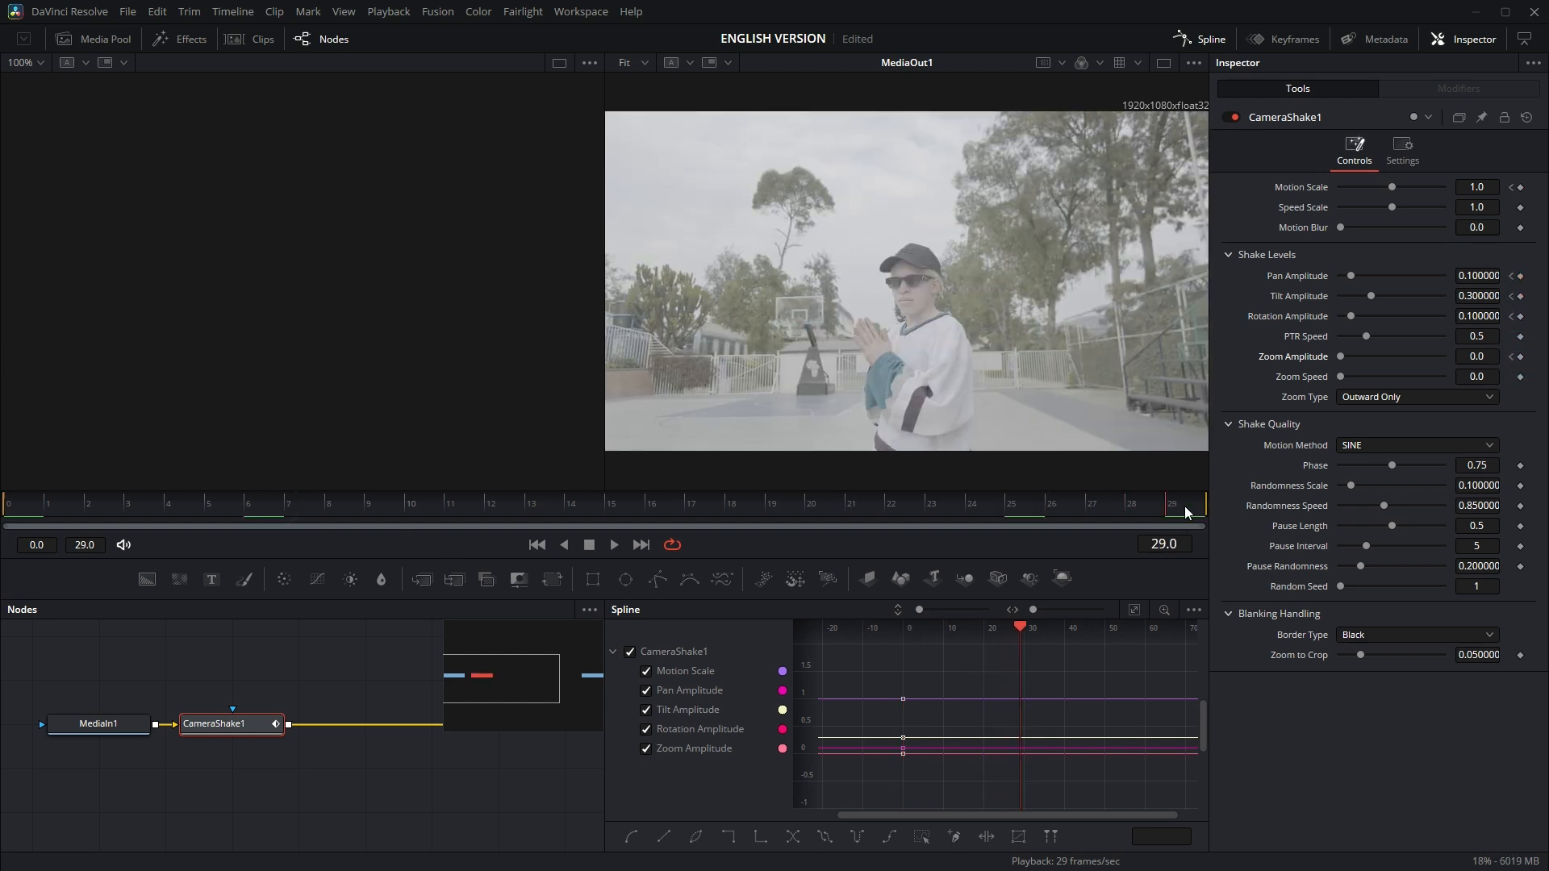
left_click(1520, 187)
left_click(1520, 276)
left_click(1519, 296)
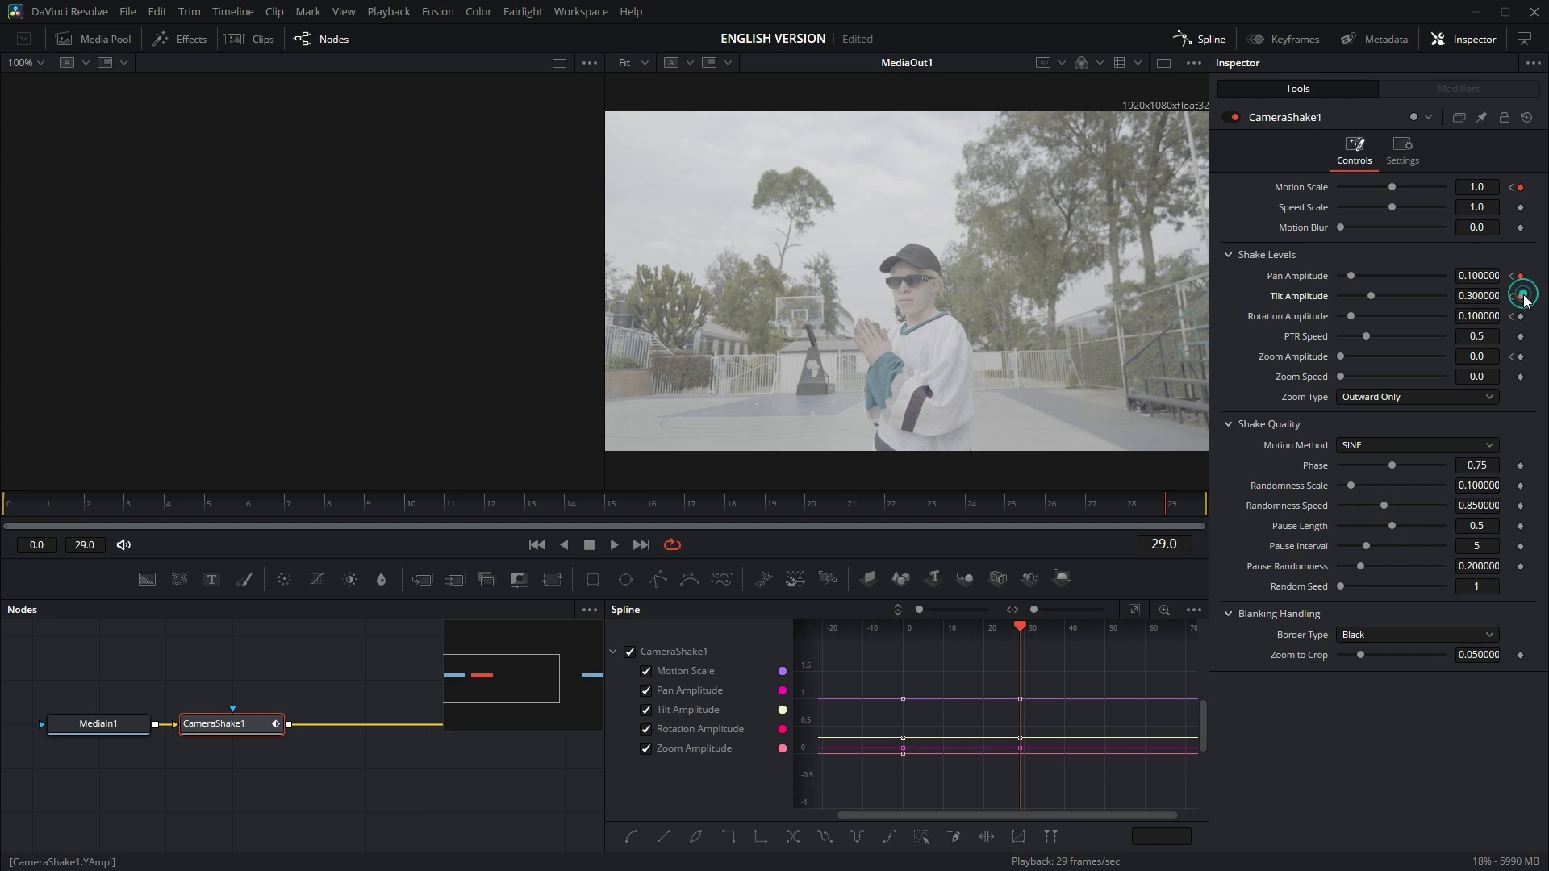
left_click(1520, 316)
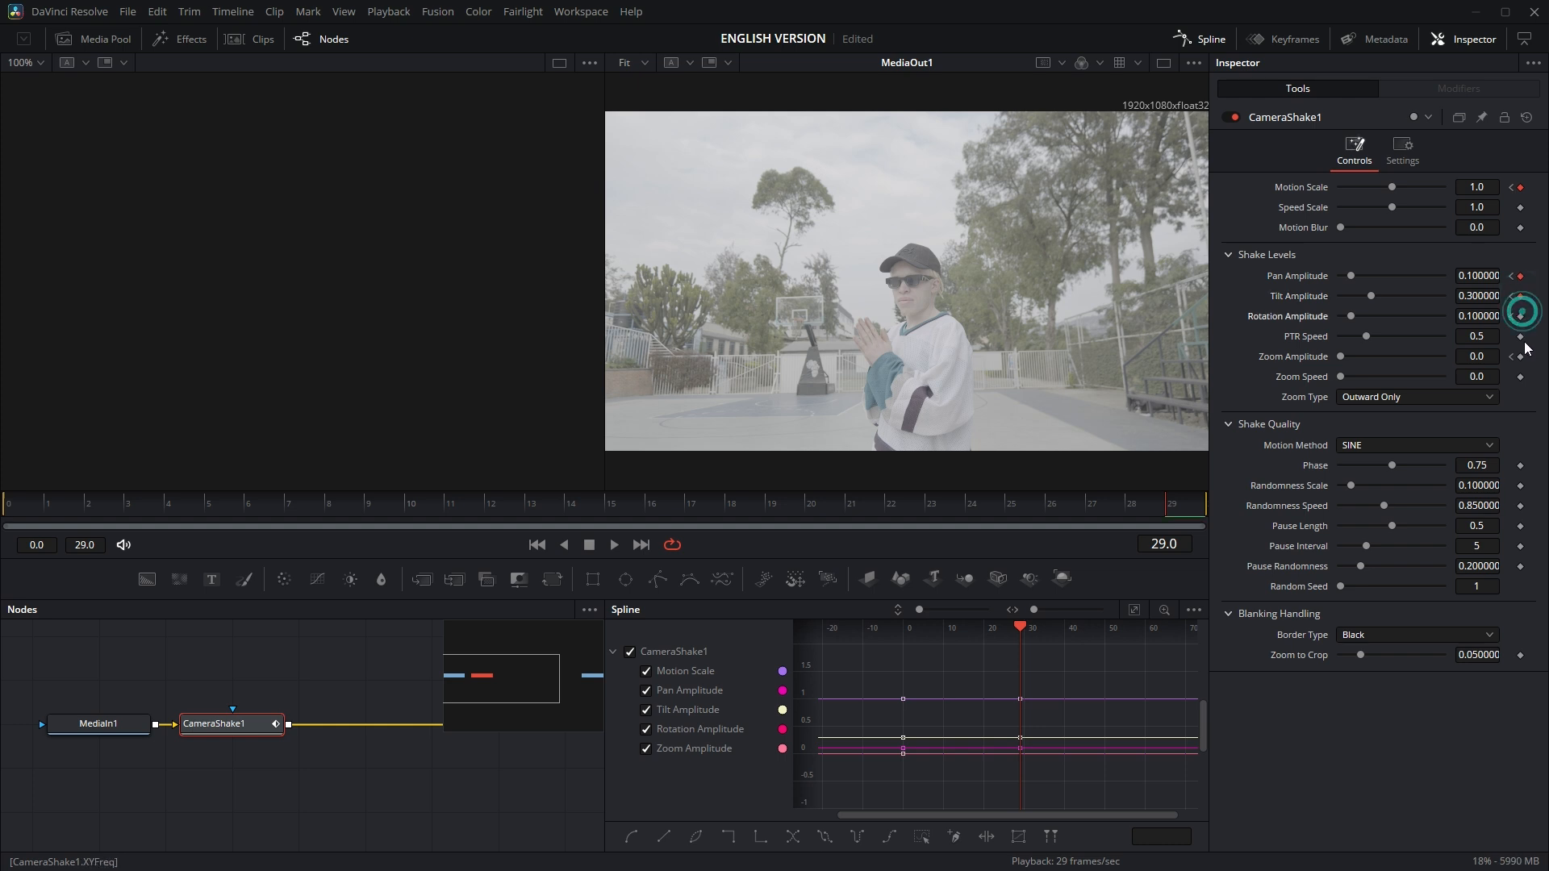
left_click(1519, 356)
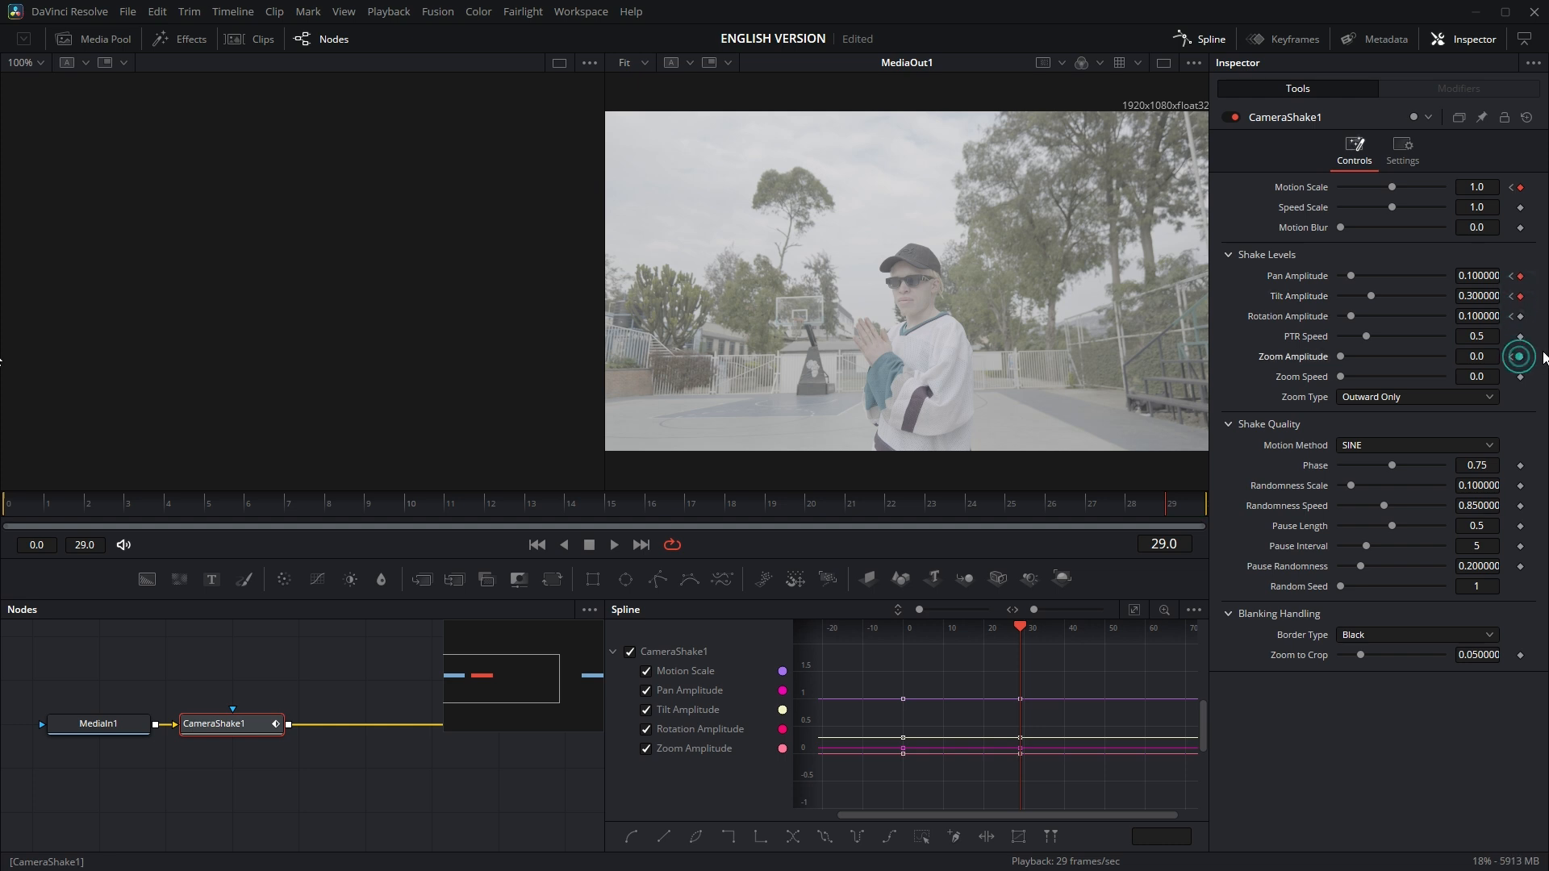
- On frame 13 set Motion Scale to about 1.59, Pan 0.52, Tilt 0.06, Rotation 0.65 and Zoom Amplitude 0.52, and smooth all spline keyframes
left_click_drag(574, 500, 540, 502)
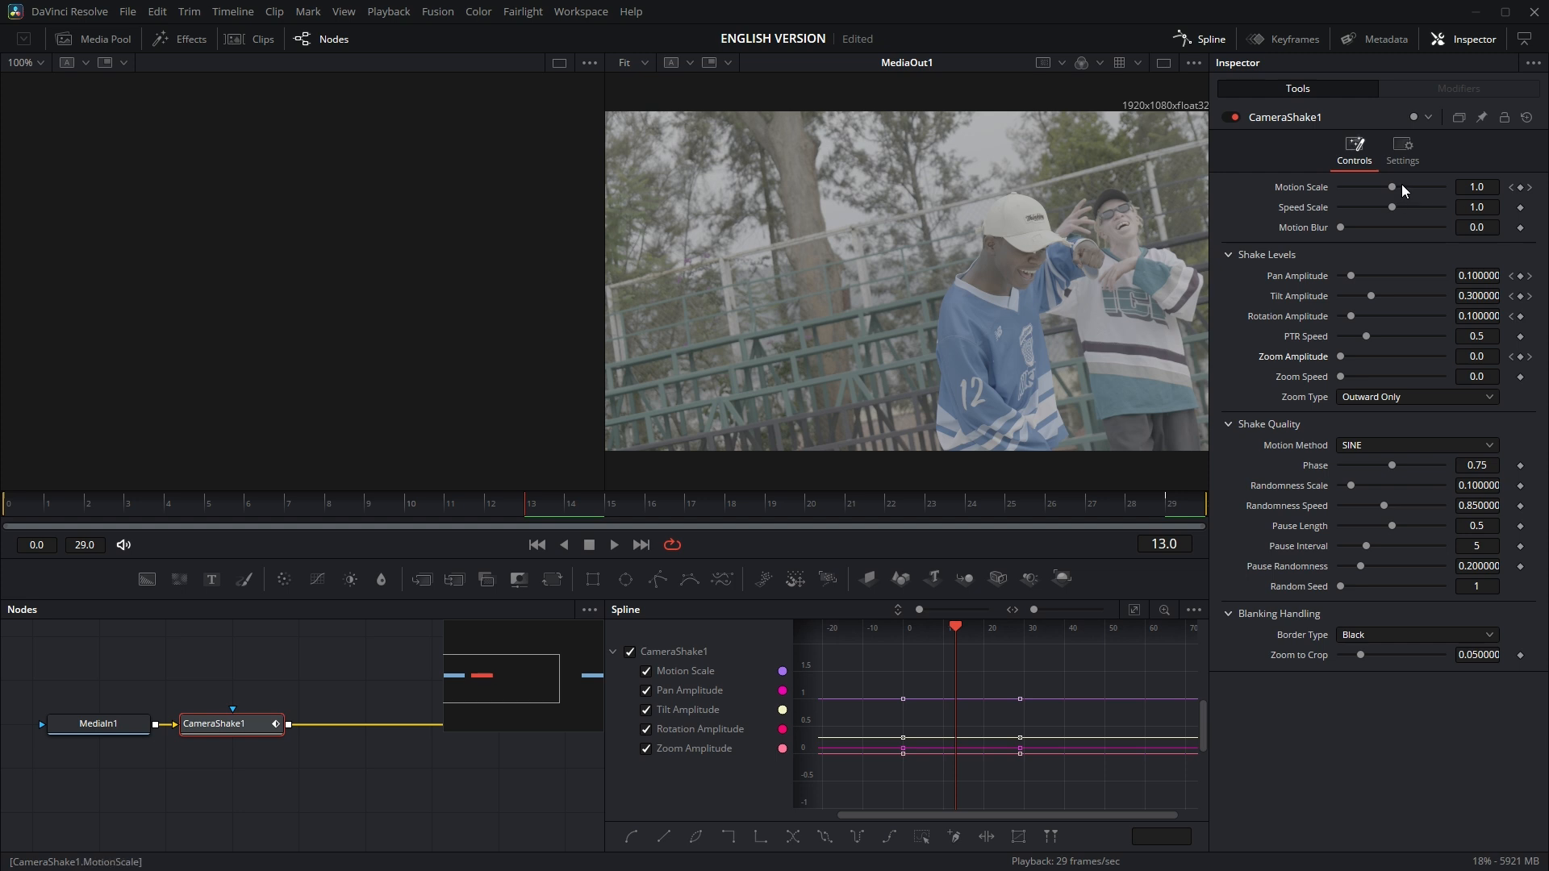
left_click_drag(1397, 187, 1425, 208)
left_click_drag(1351, 273, 1407, 317)
left_click_drag(1342, 356, 1395, 355)
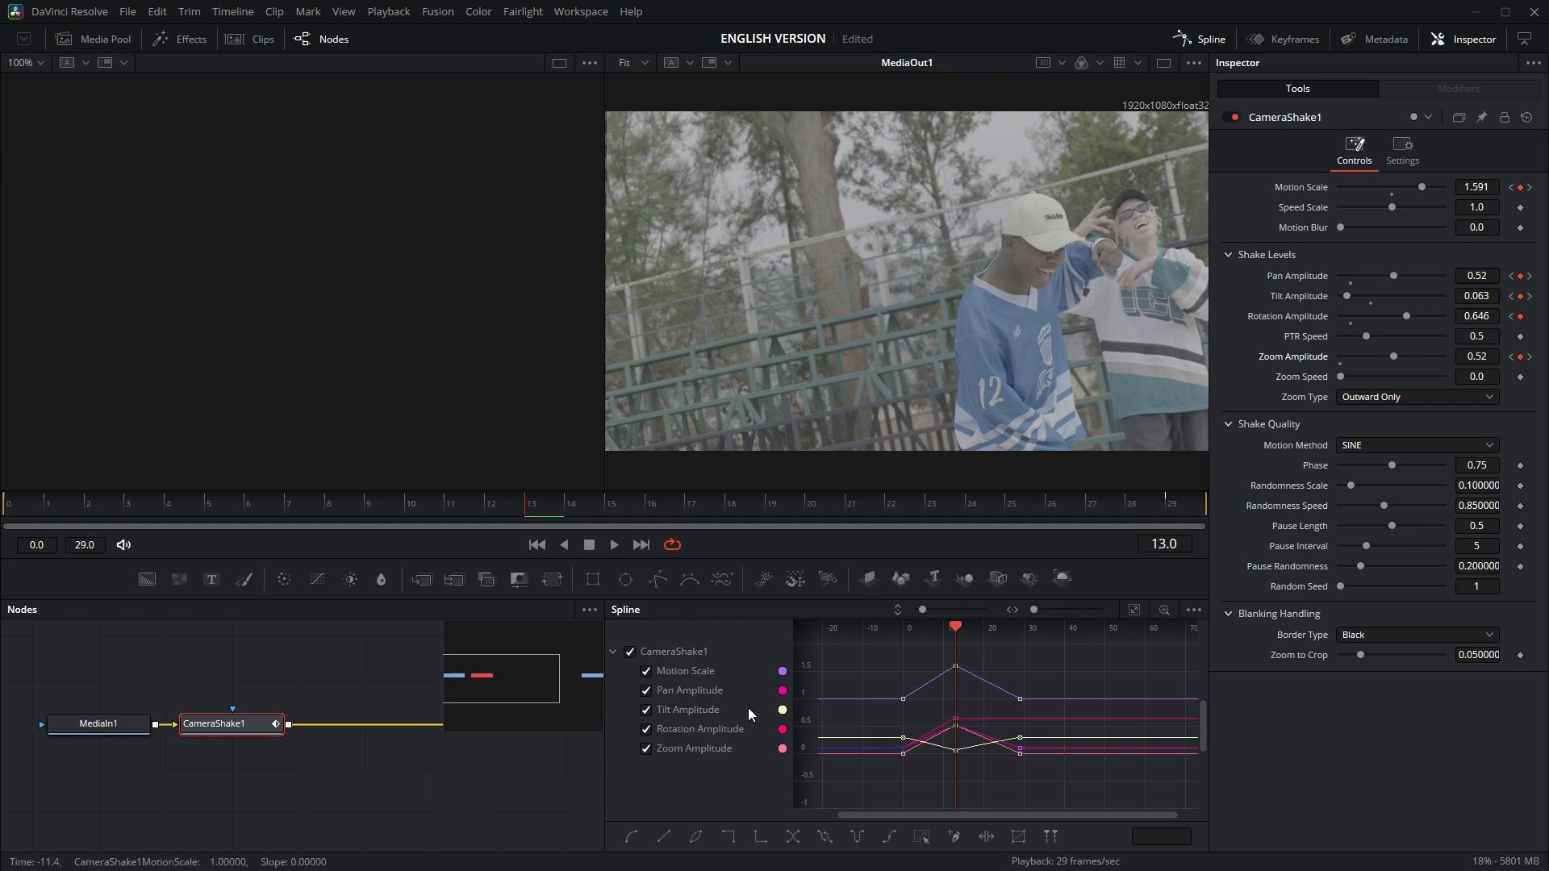
left_click_drag(853, 655, 1083, 800)
key("shift+s")
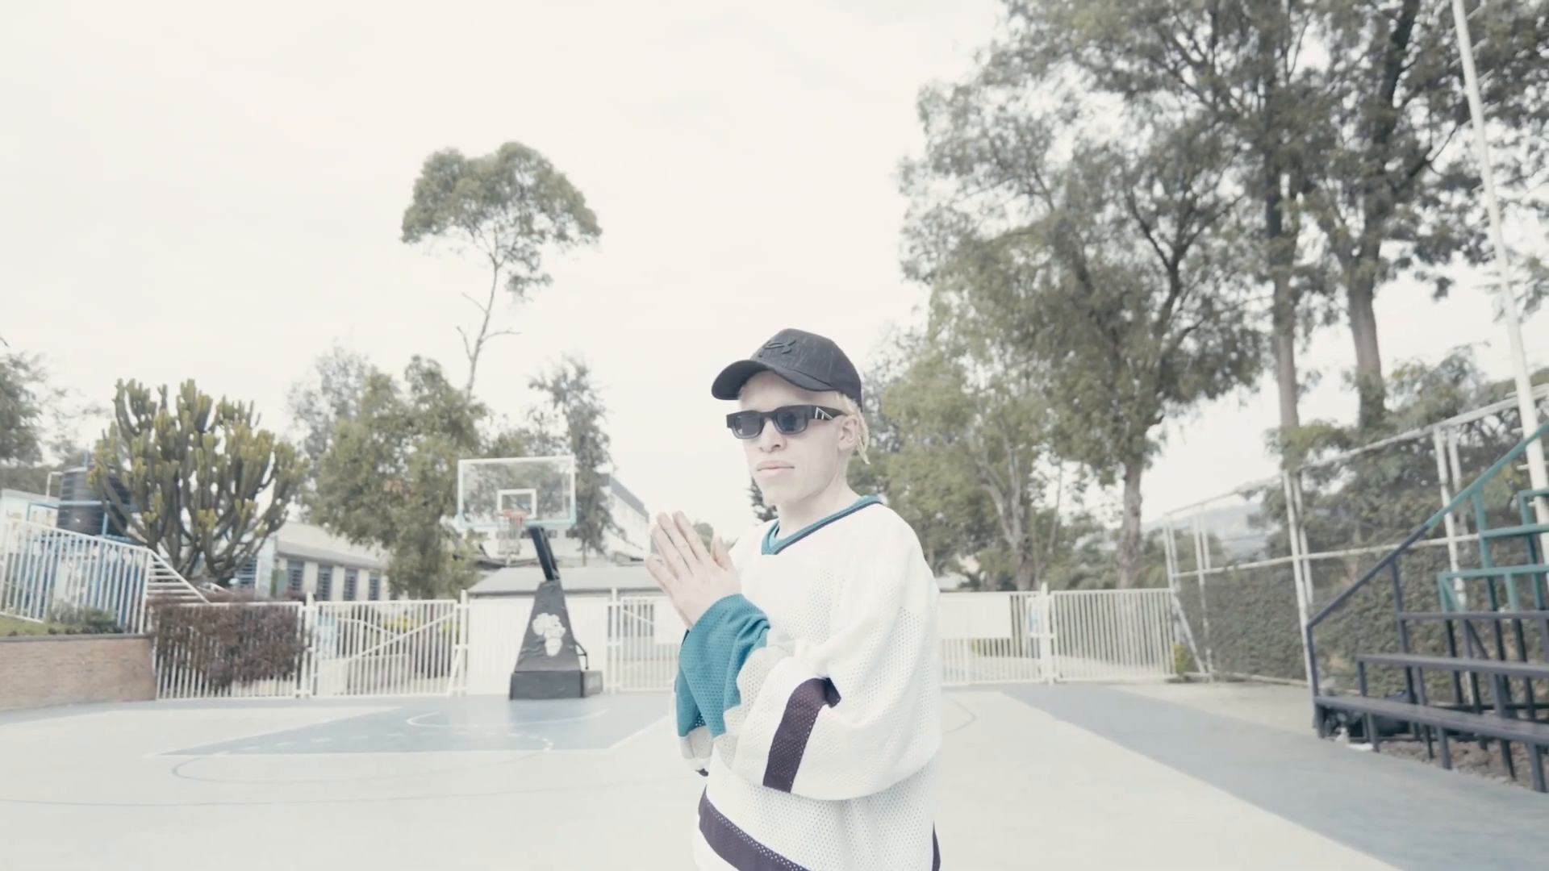
- Leave the full-screen preview and open the adjustment clip over the P1000543.MP4 to P1000549.MP4 cut in the Fusion page
key("Escape")
scroll(1100, 743, "down", 5)
left_click(1201, 692)
scroll(1200, 692, "up", 3)
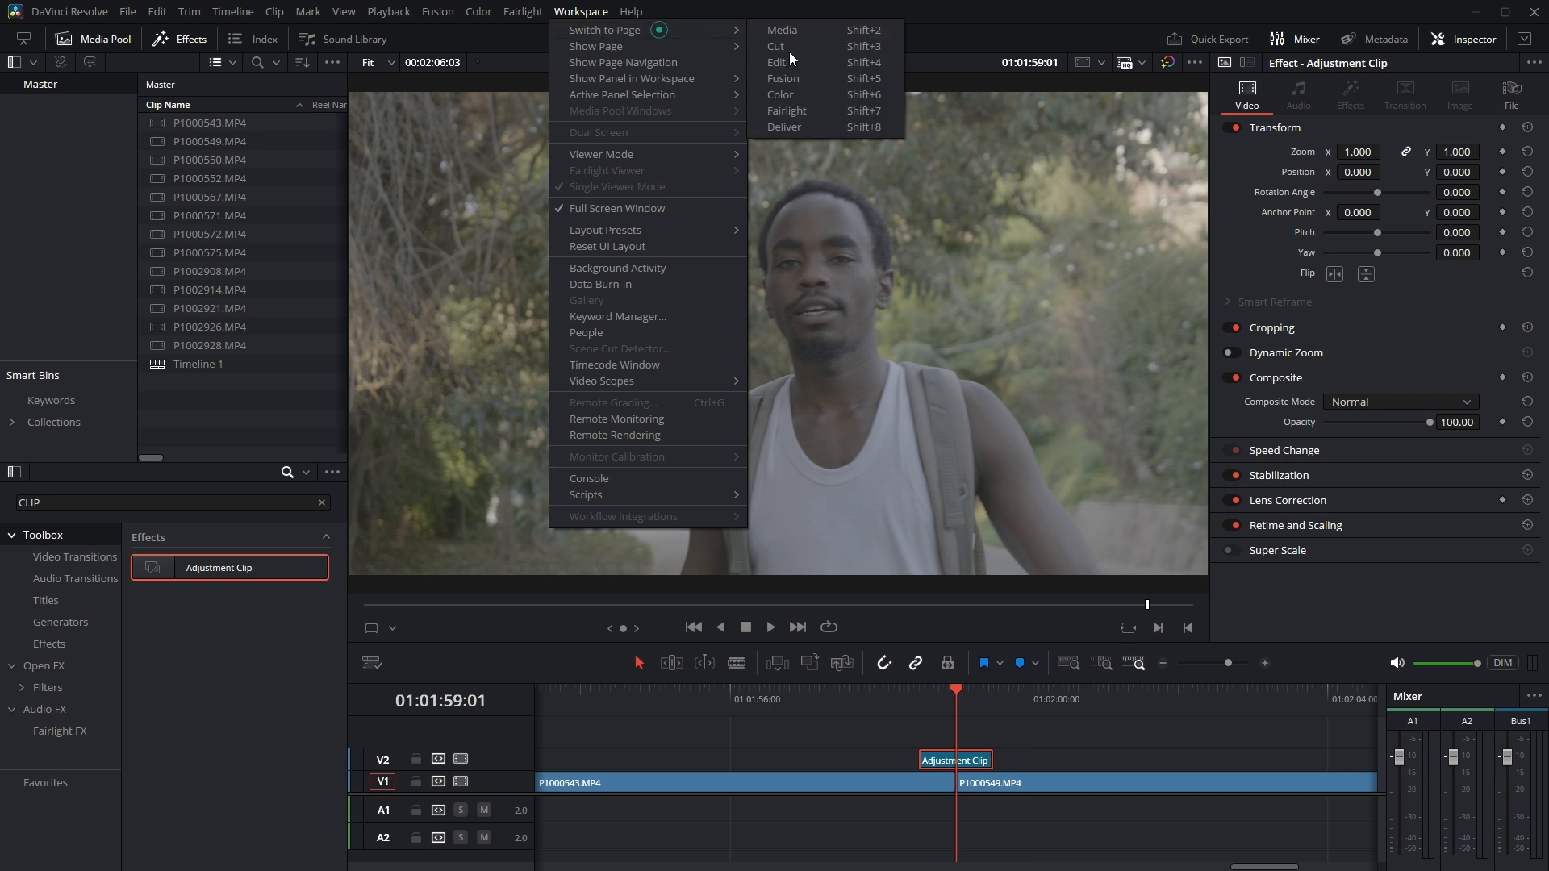
left_click(816, 79)
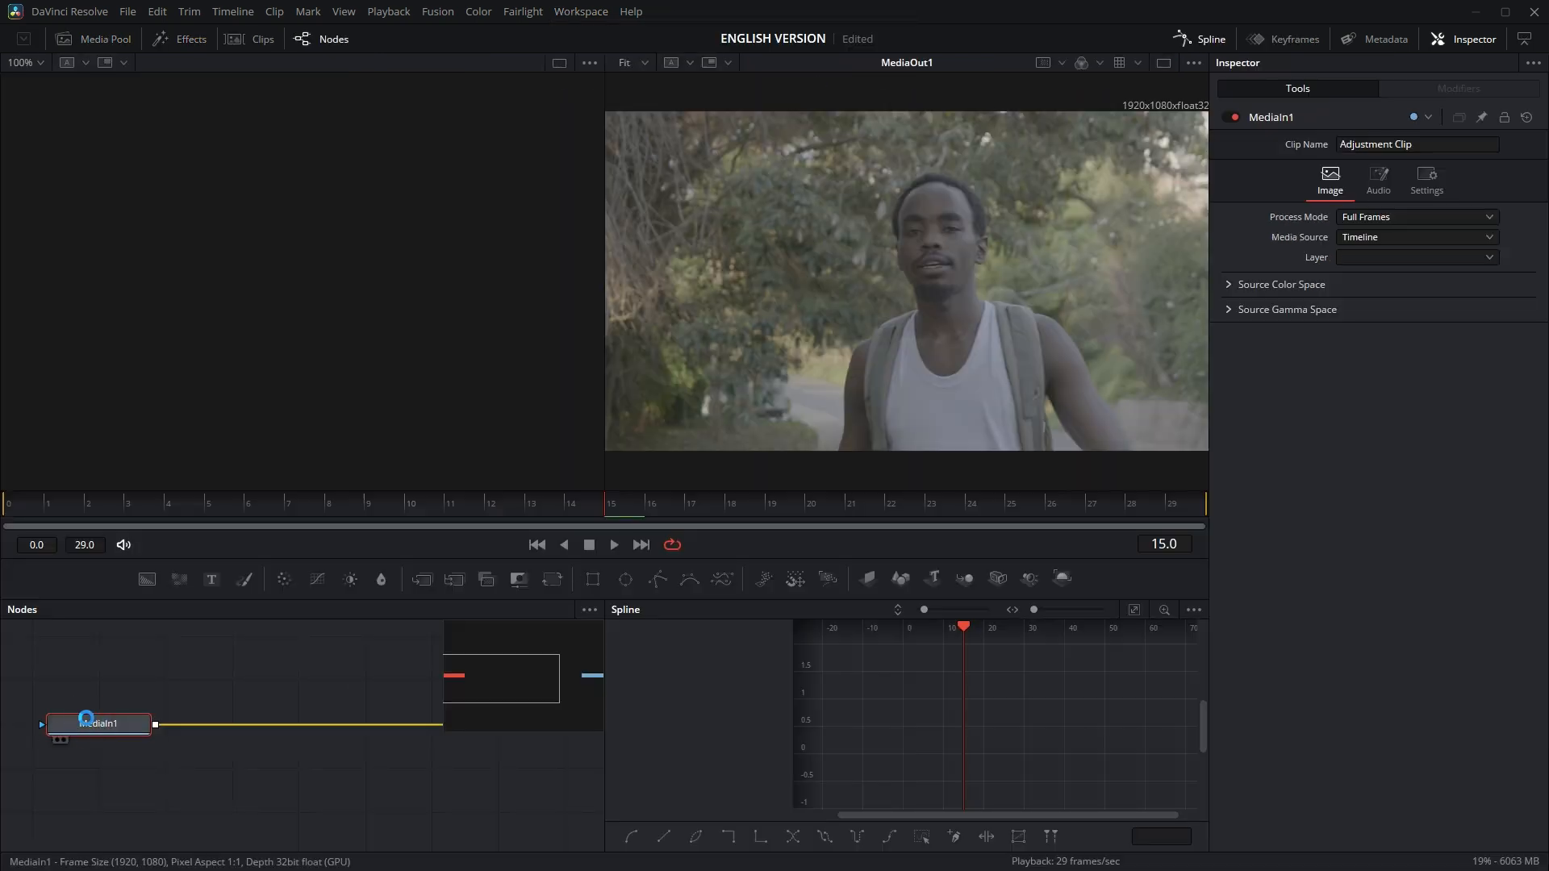
- Add a Soft Glow (SGlo) tool between MediaIn1 and MediaOut1
key("shift+space")
type("Camera Shake")
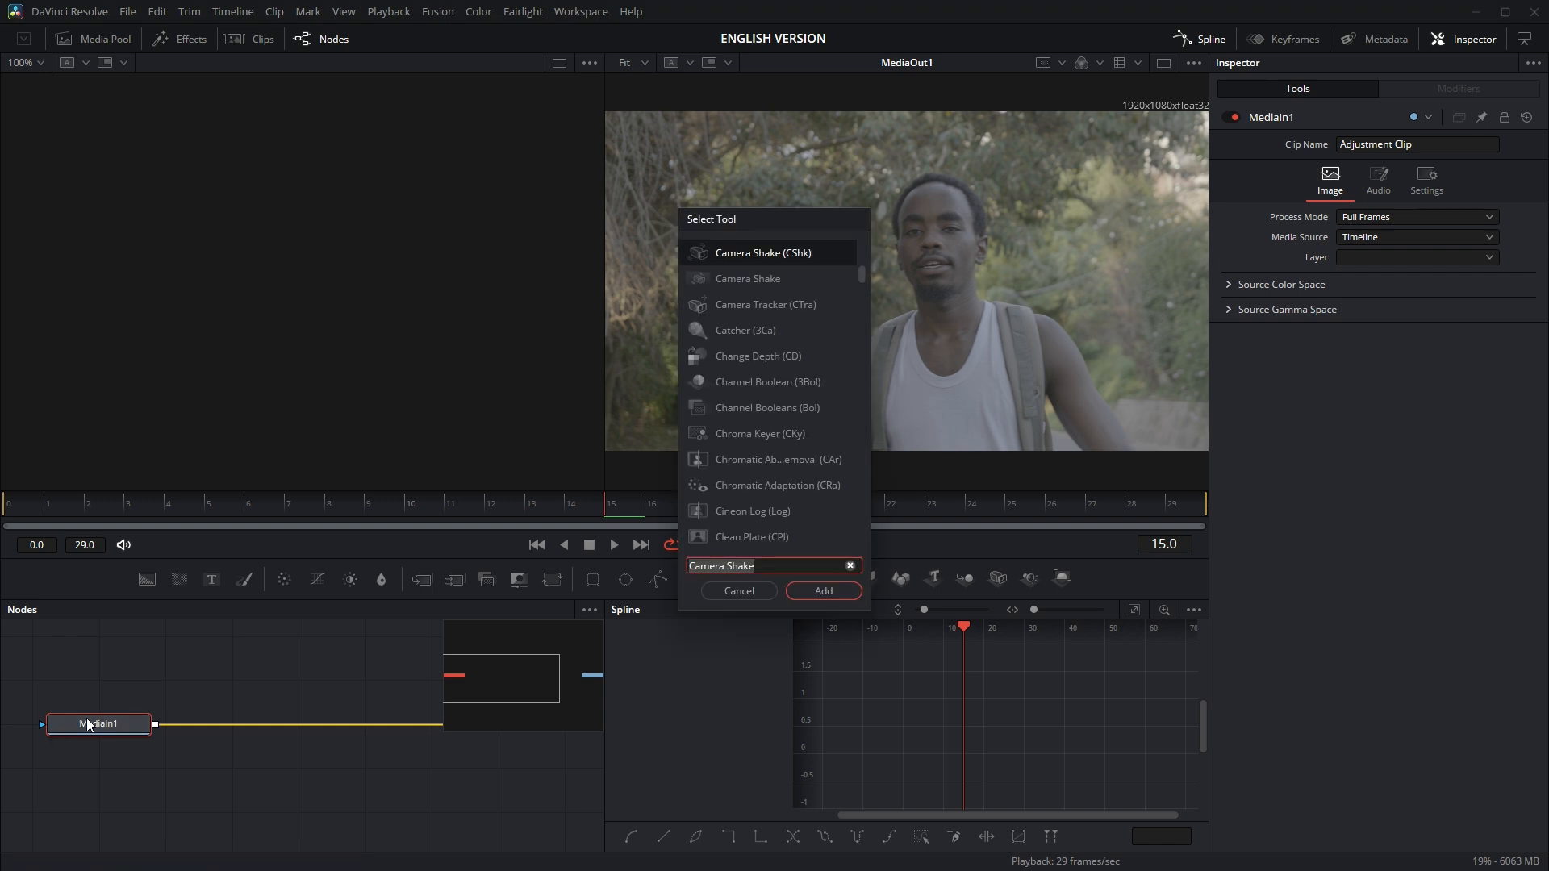
type("SOFT")
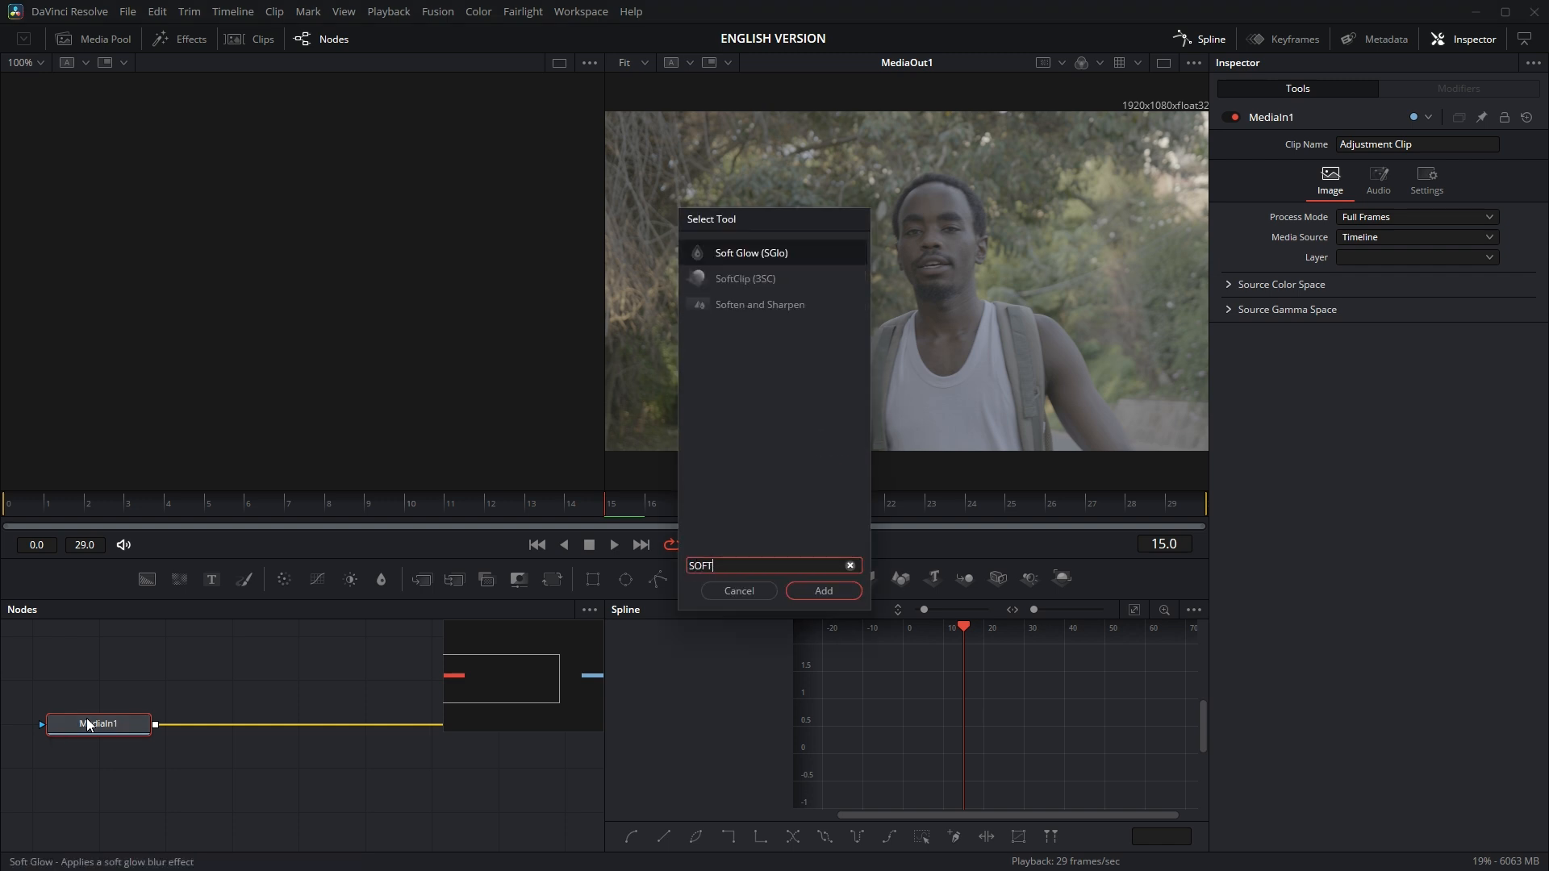
left_click(762, 250)
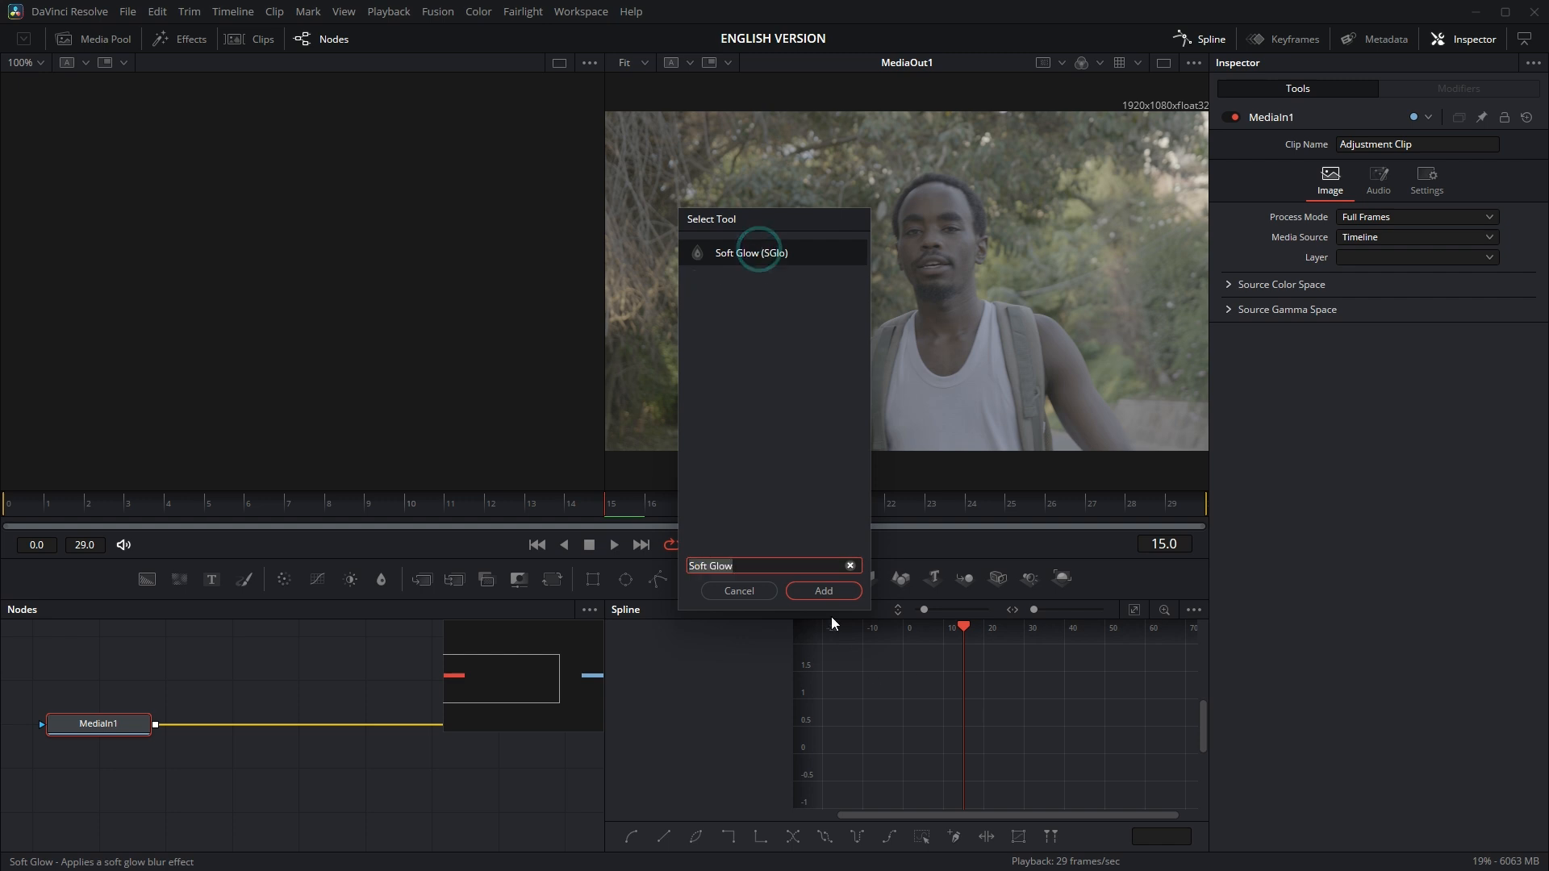
left_click(839, 591)
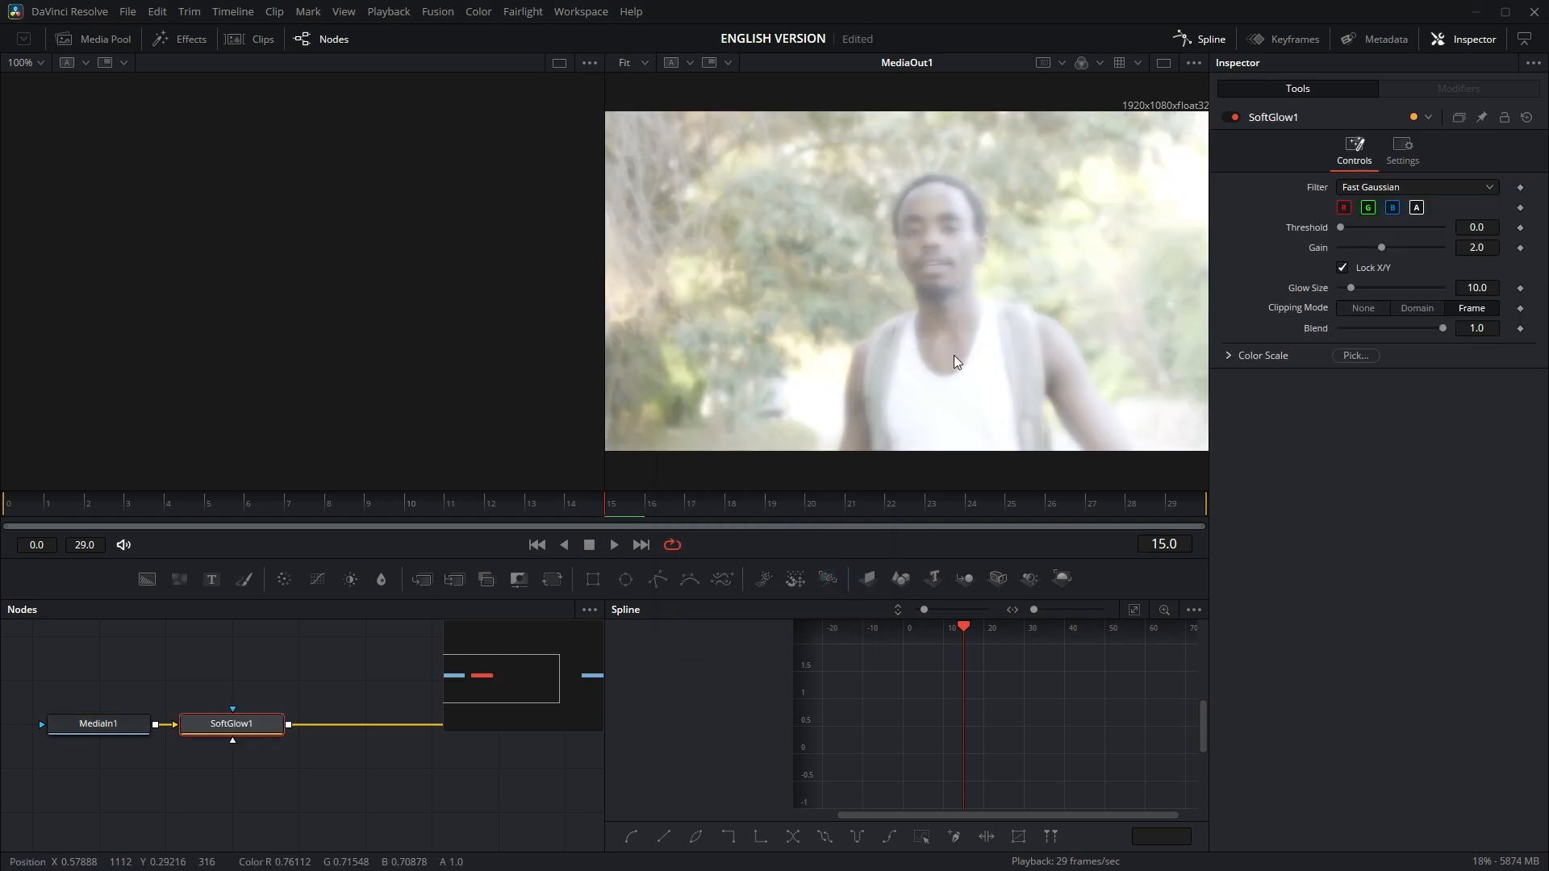
- Set the Soft Glow's Gain to 0 on frame 0 and keyframe that value on frames 0 and 29
left_click(6, 505)
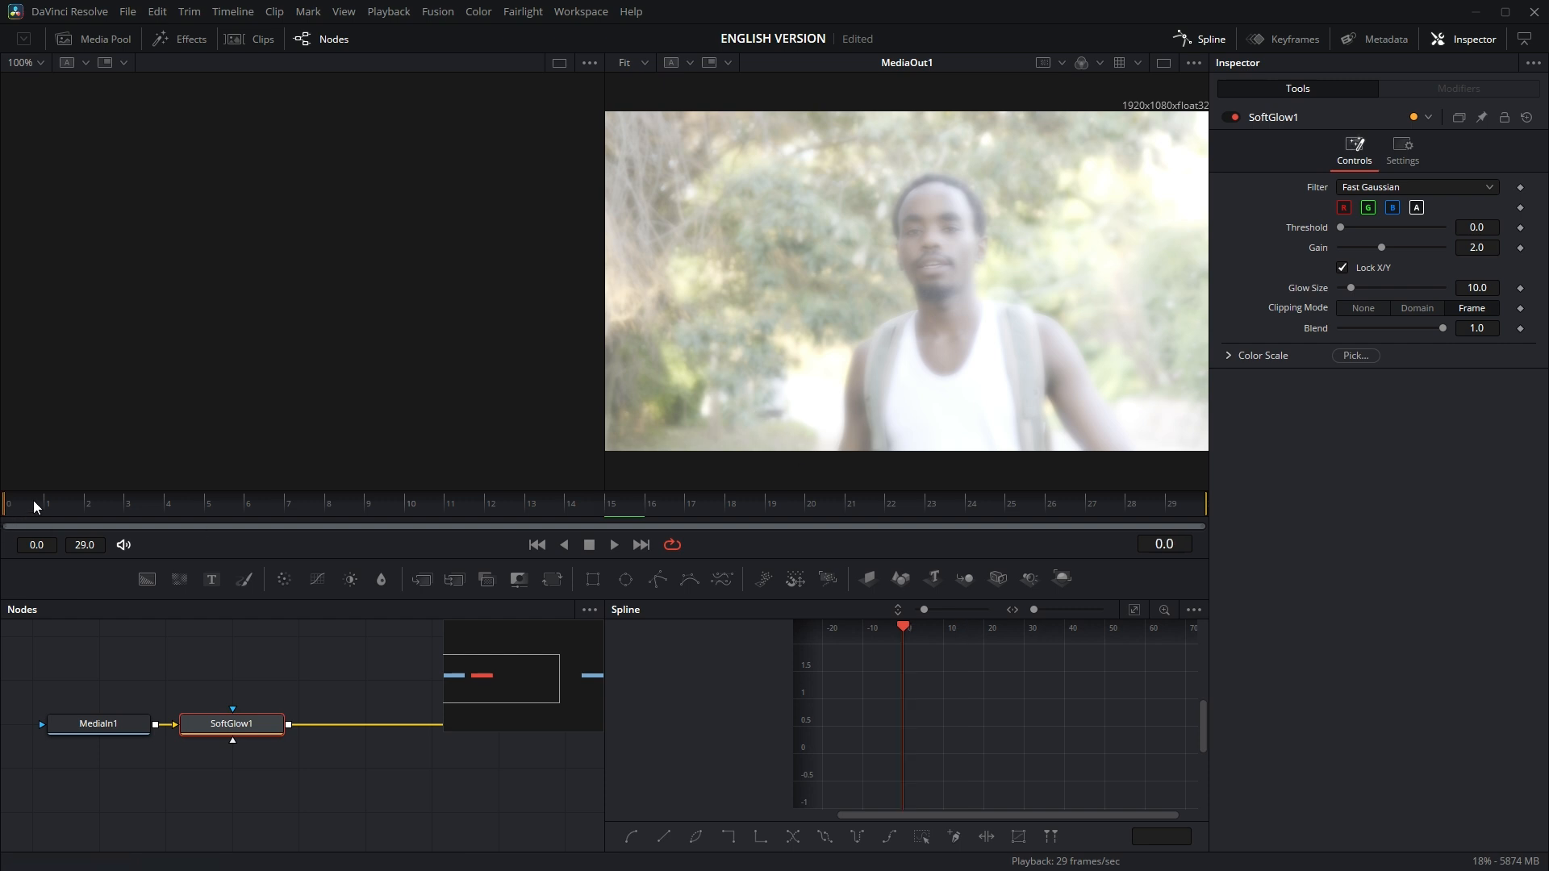
left_click(1519, 248)
left_click(1485, 248)
type("0")
key("Return")
left_click_drag(937, 500, 1173, 509)
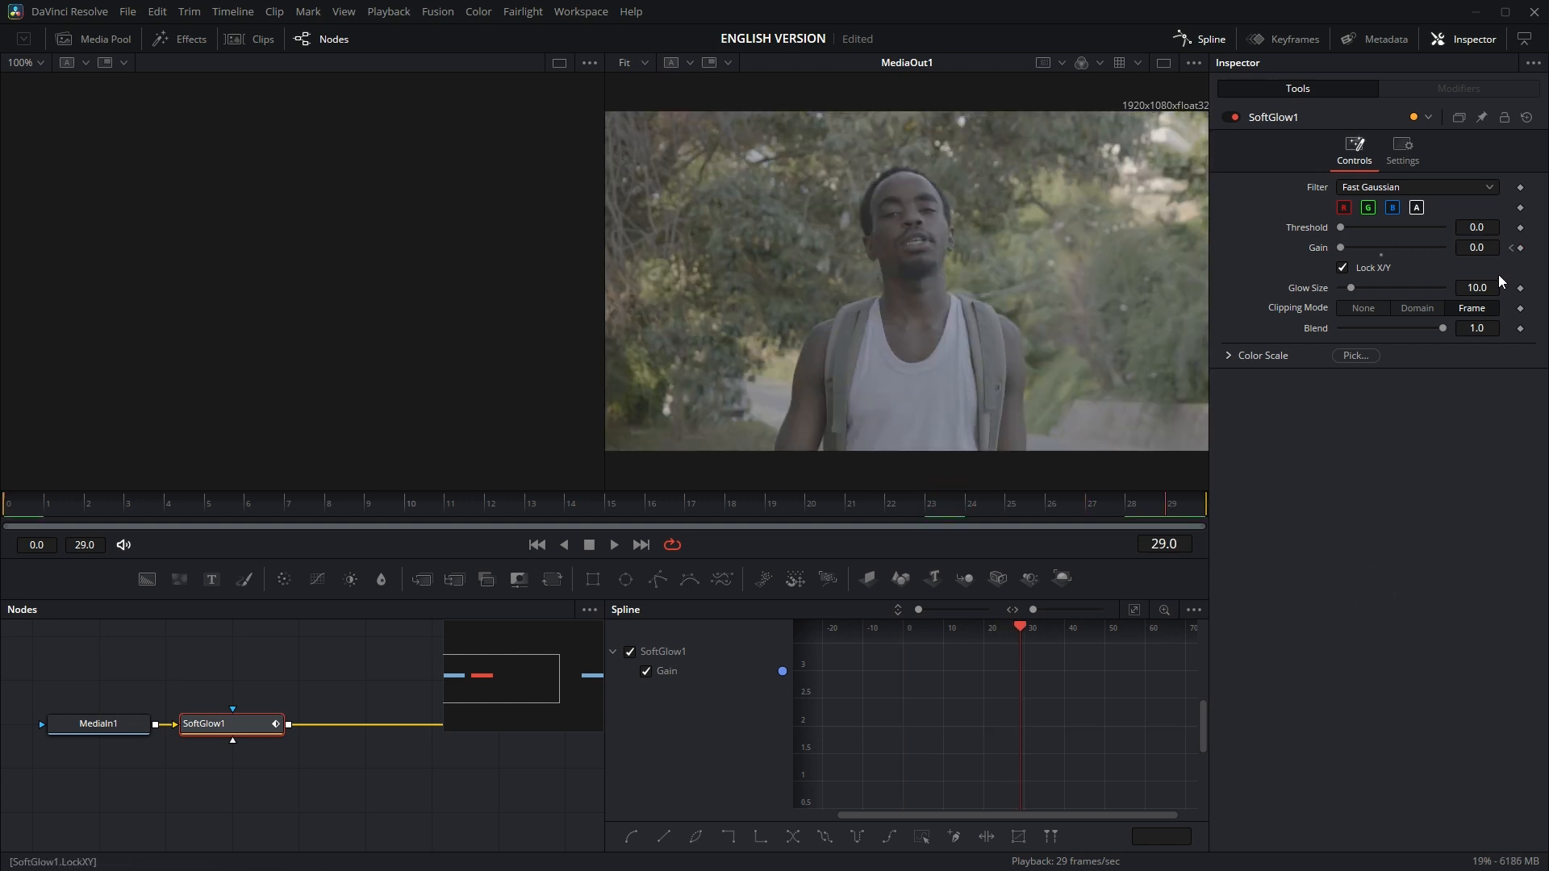
left_click(1520, 247)
- Raise the Soft Glow's Gain to about 1.22 on frame 14 and smooth all keyframes of its curve in the Spline editor
left_click(597, 501)
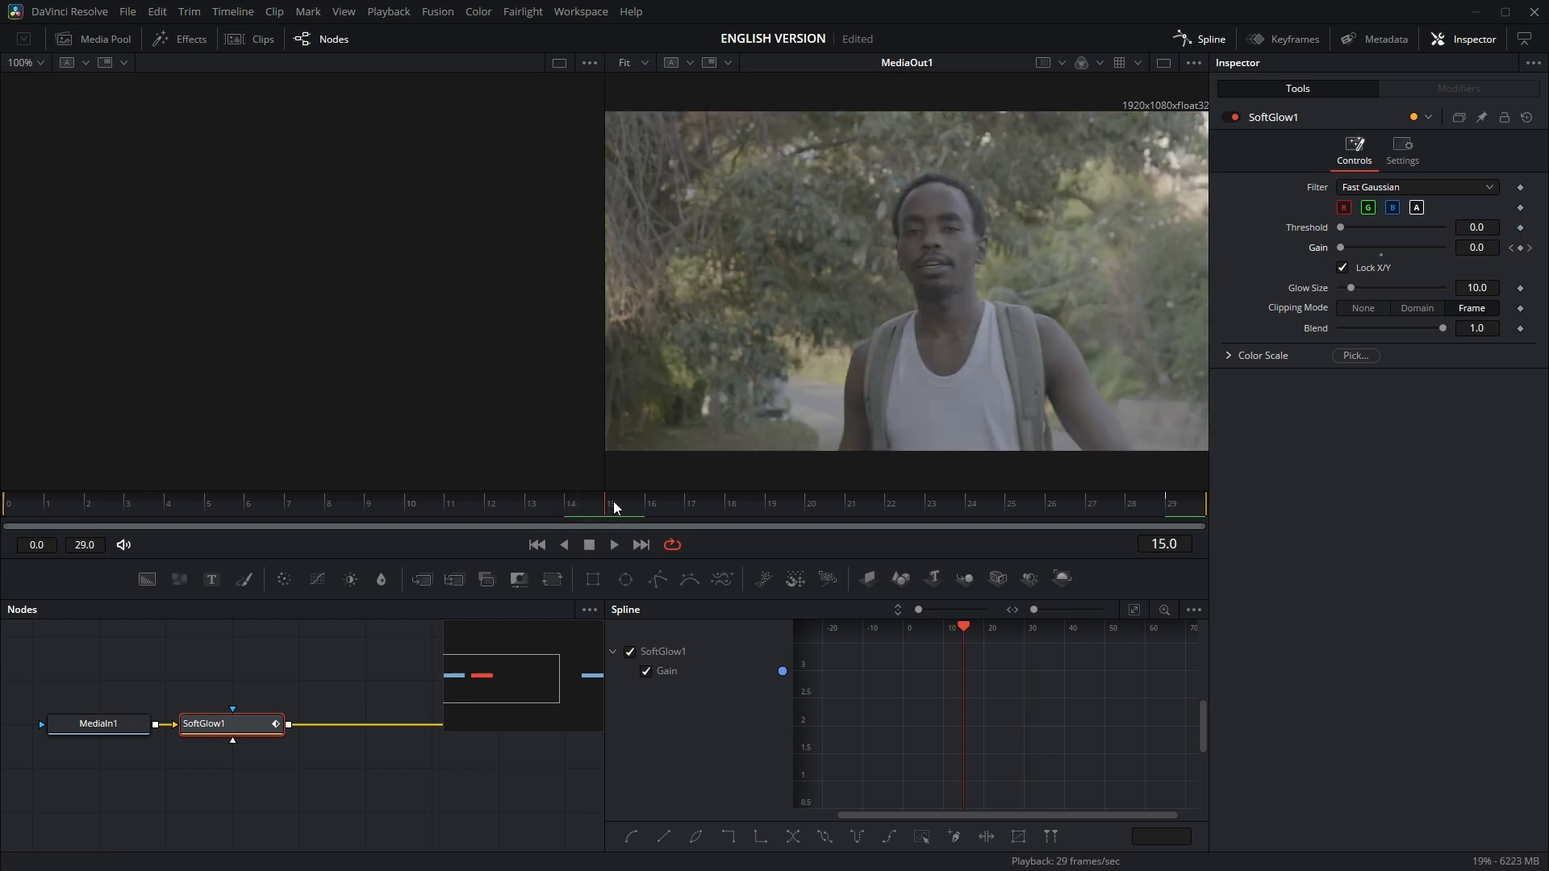
left_click(1365, 248)
scroll(965, 710, "down", 4)
scroll(964, 709, "up", 1)
left_click_drag(864, 656, 1095, 779)
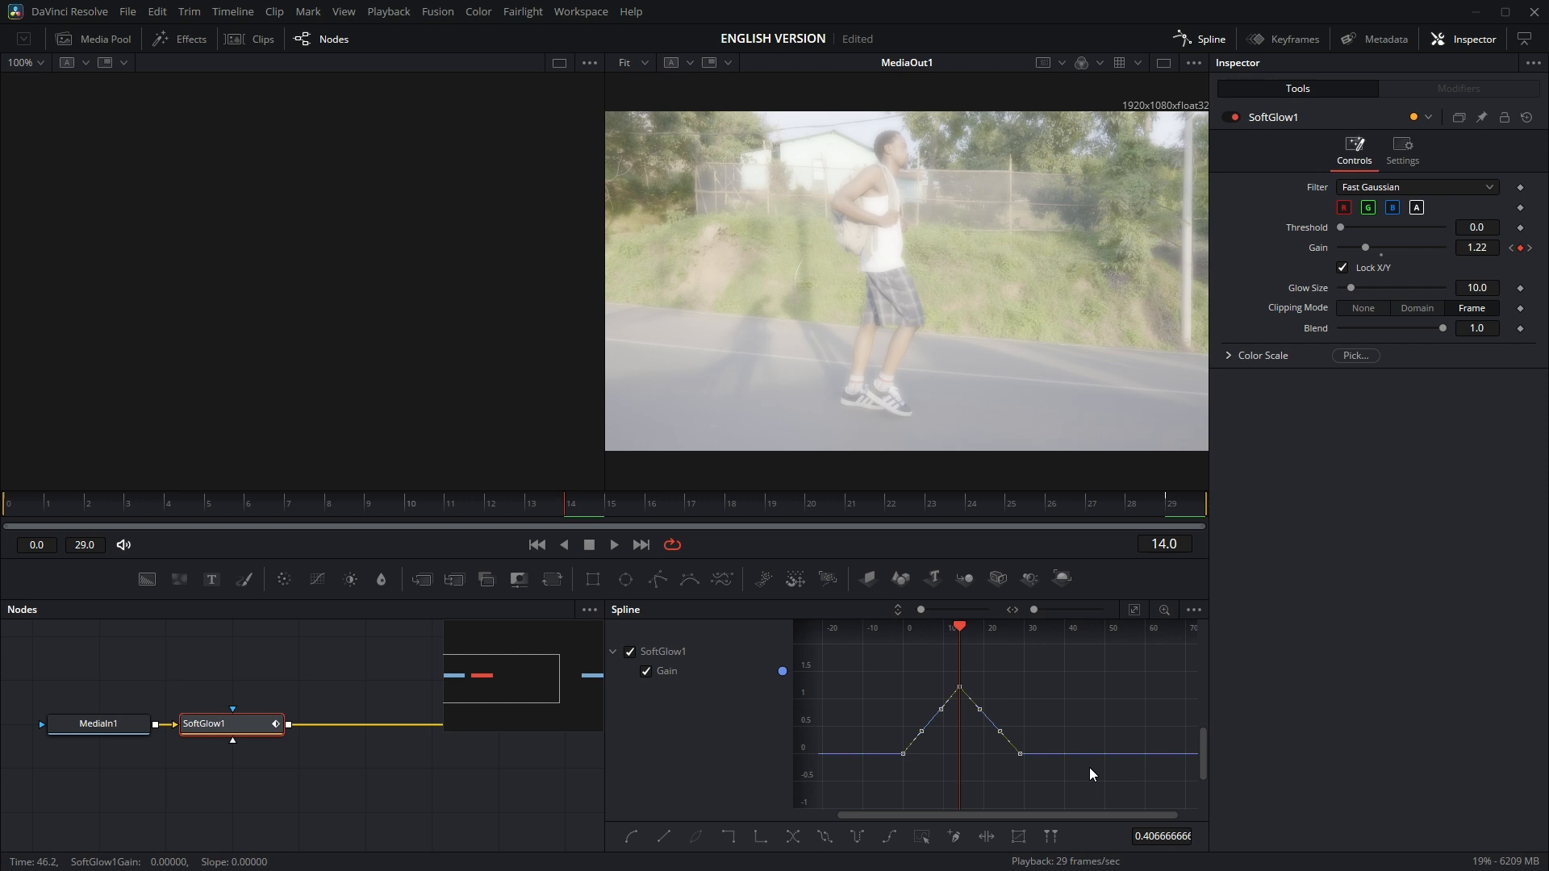
key("shift+s")
- Return to the Edit page with the Soft Glow adjustment clip in the timeline
left_click(591, 12)
mouse_move(603, 31)
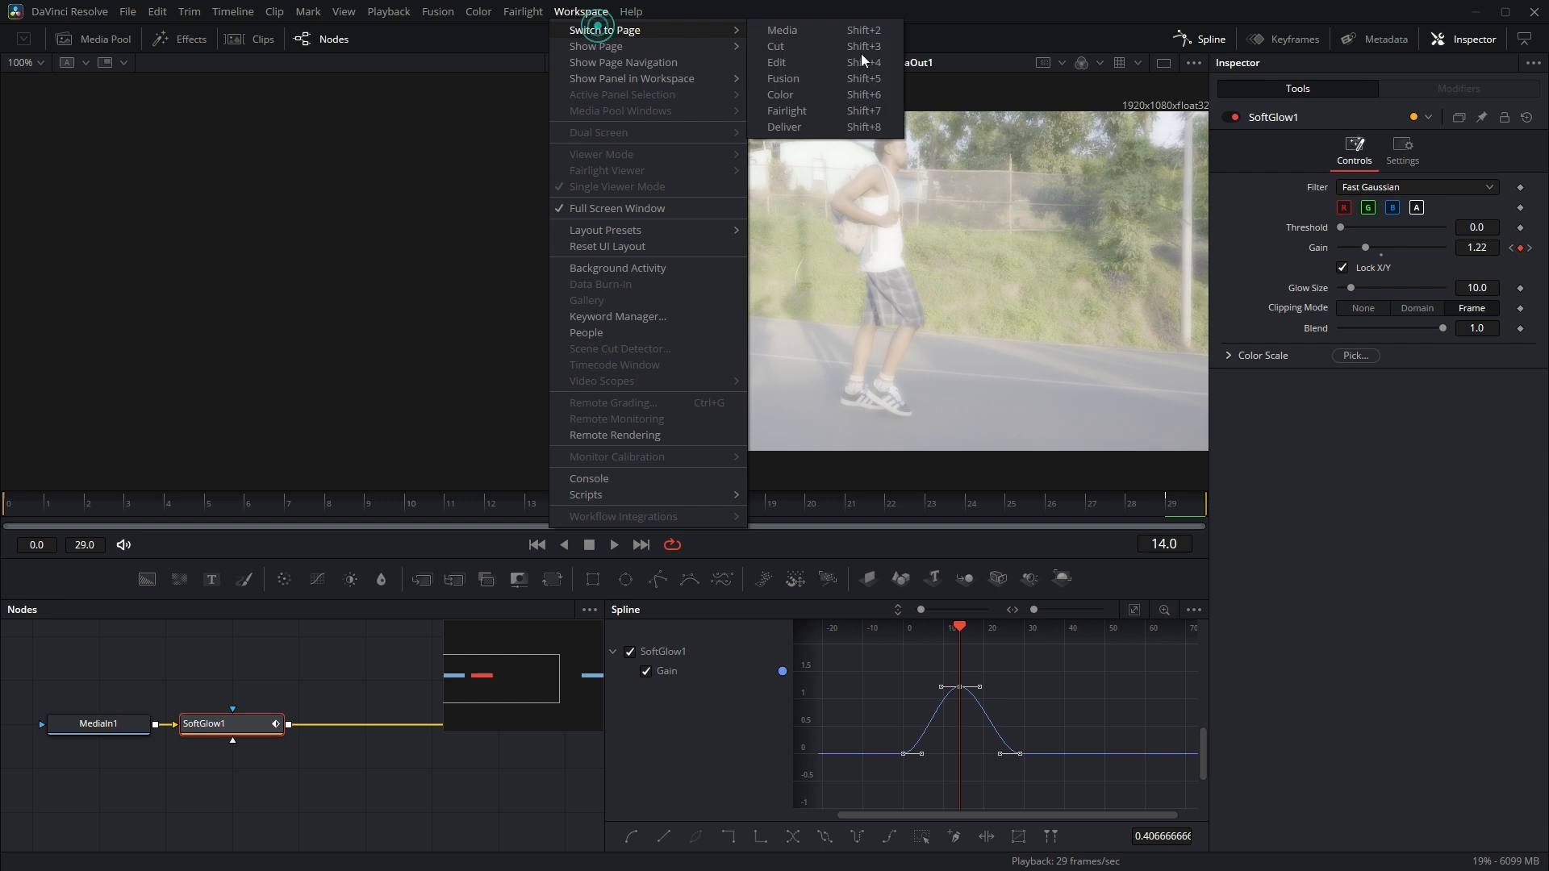
left_click(789, 65)
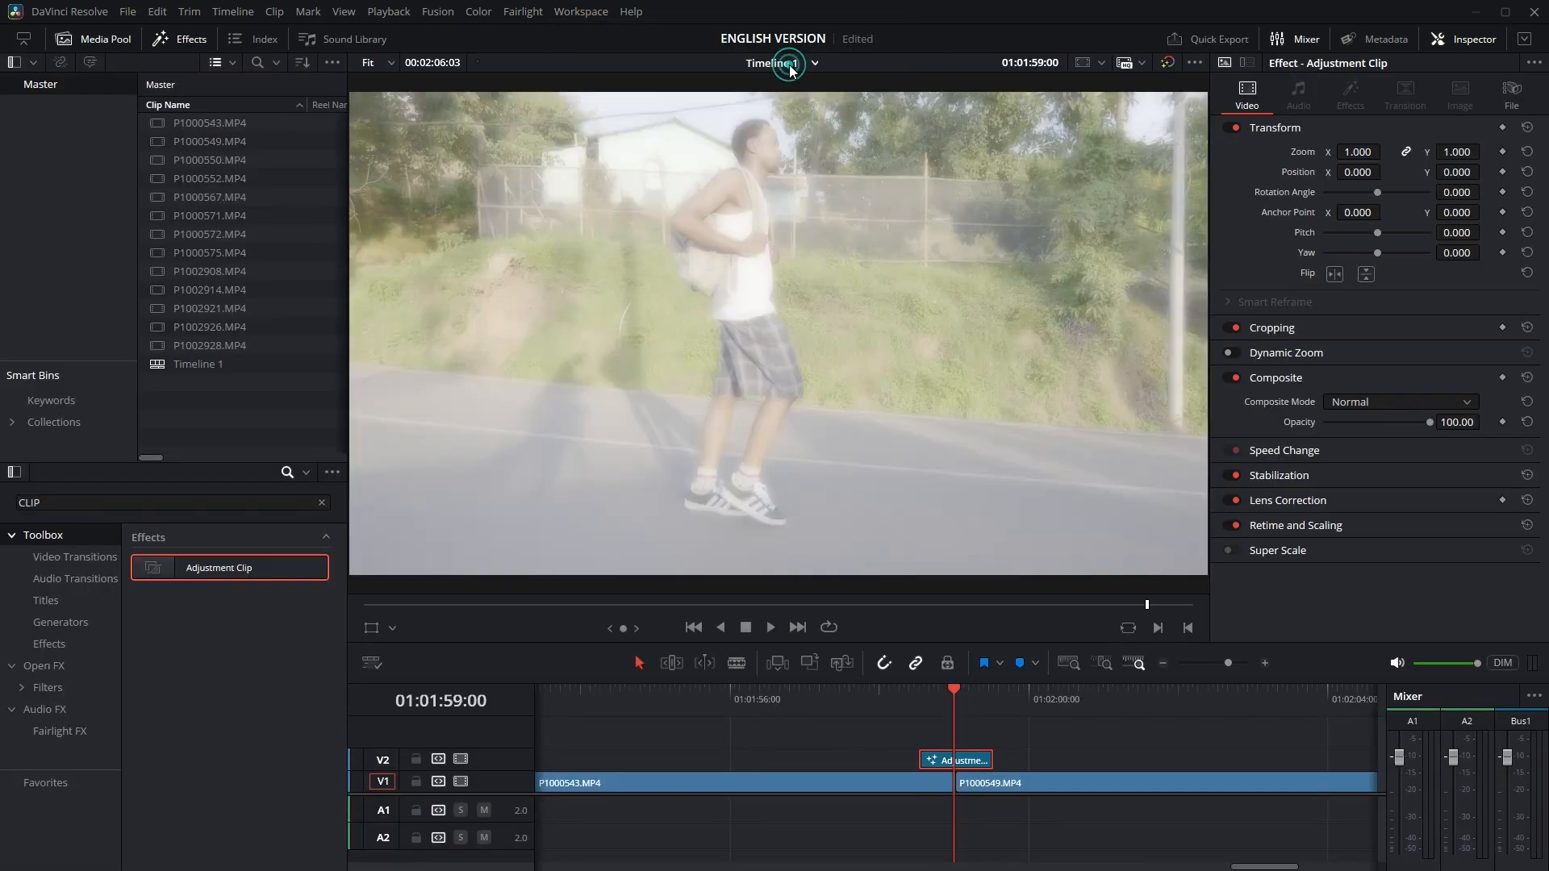